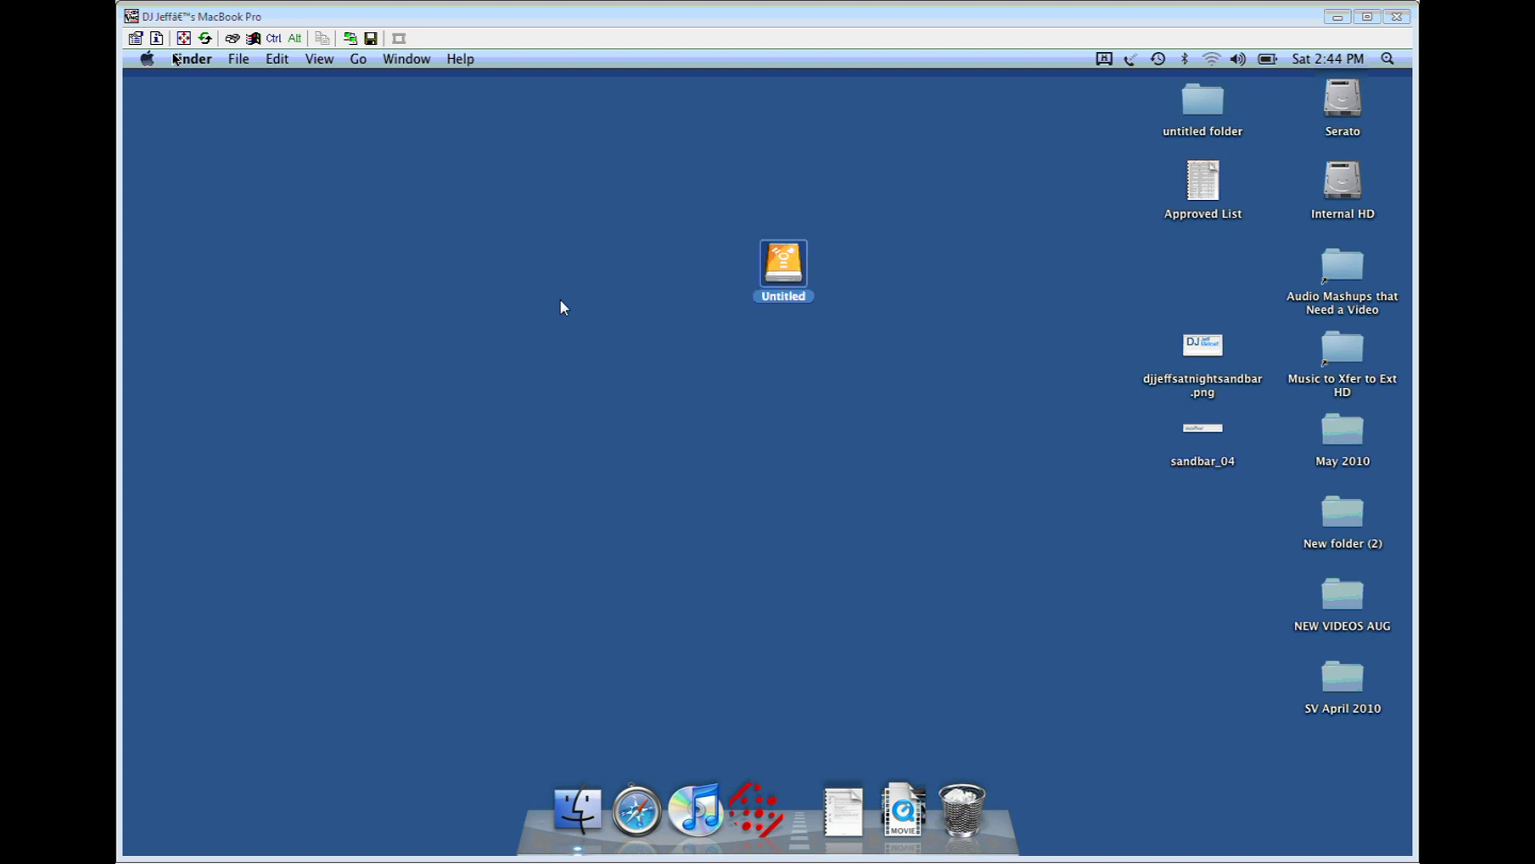
Step: Move the Untitled drive icon into the right-hand desktop column, below New folder (2)
{"action": "left_click_drag", "start_coordinate": [772, 266], "coordinate": [1216, 536]}
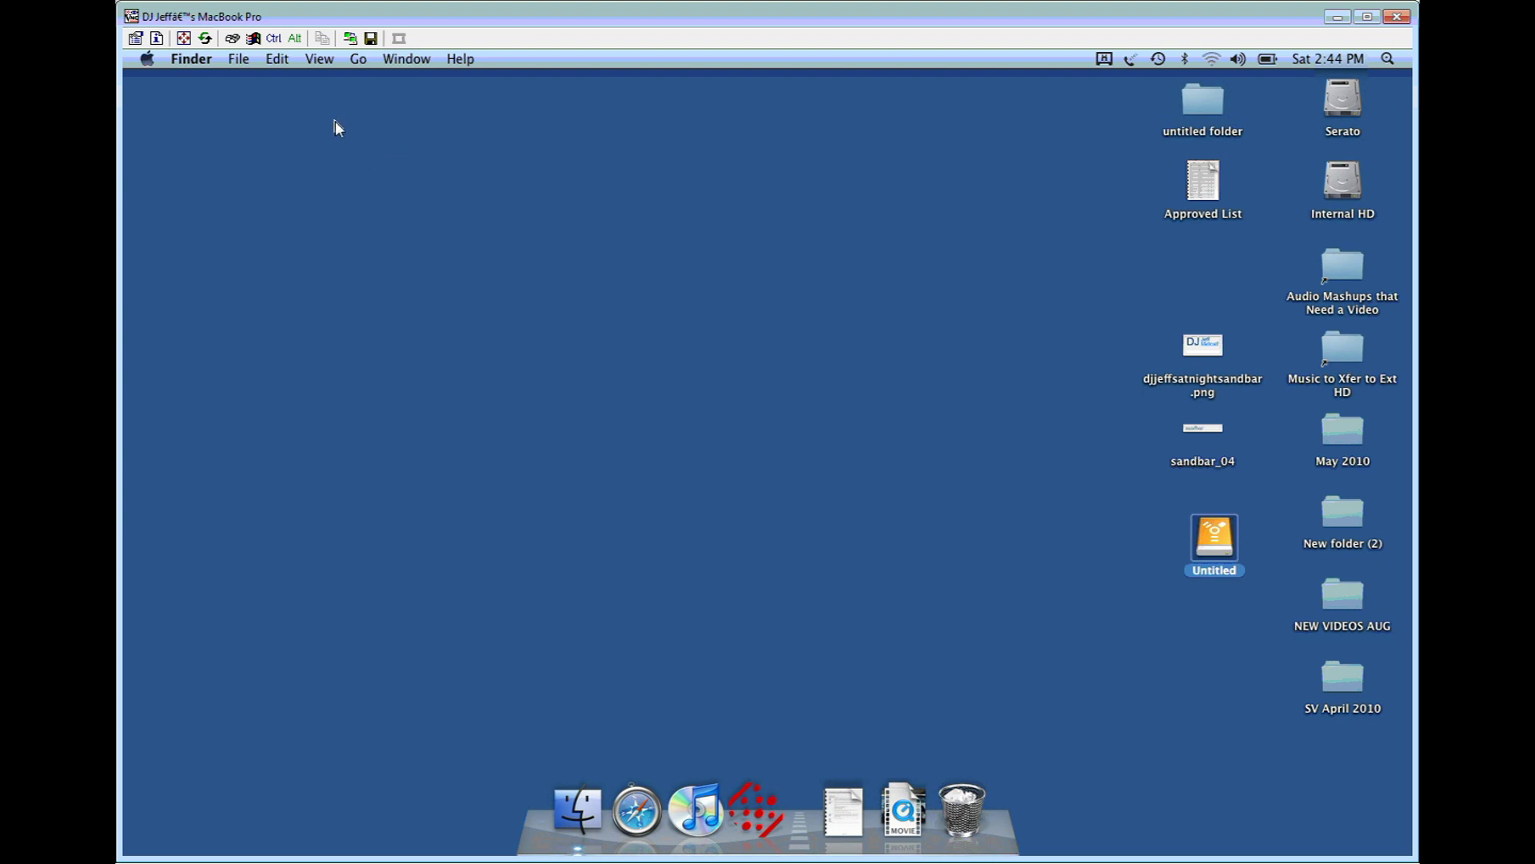
{"action": "left_click", "coordinate": [149, 63]}
Step: Check About This Mac (Mac OS X 10.5.8), then launch Disk Utility from Utilities
{"action": "left_click", "coordinate": [174, 82]}
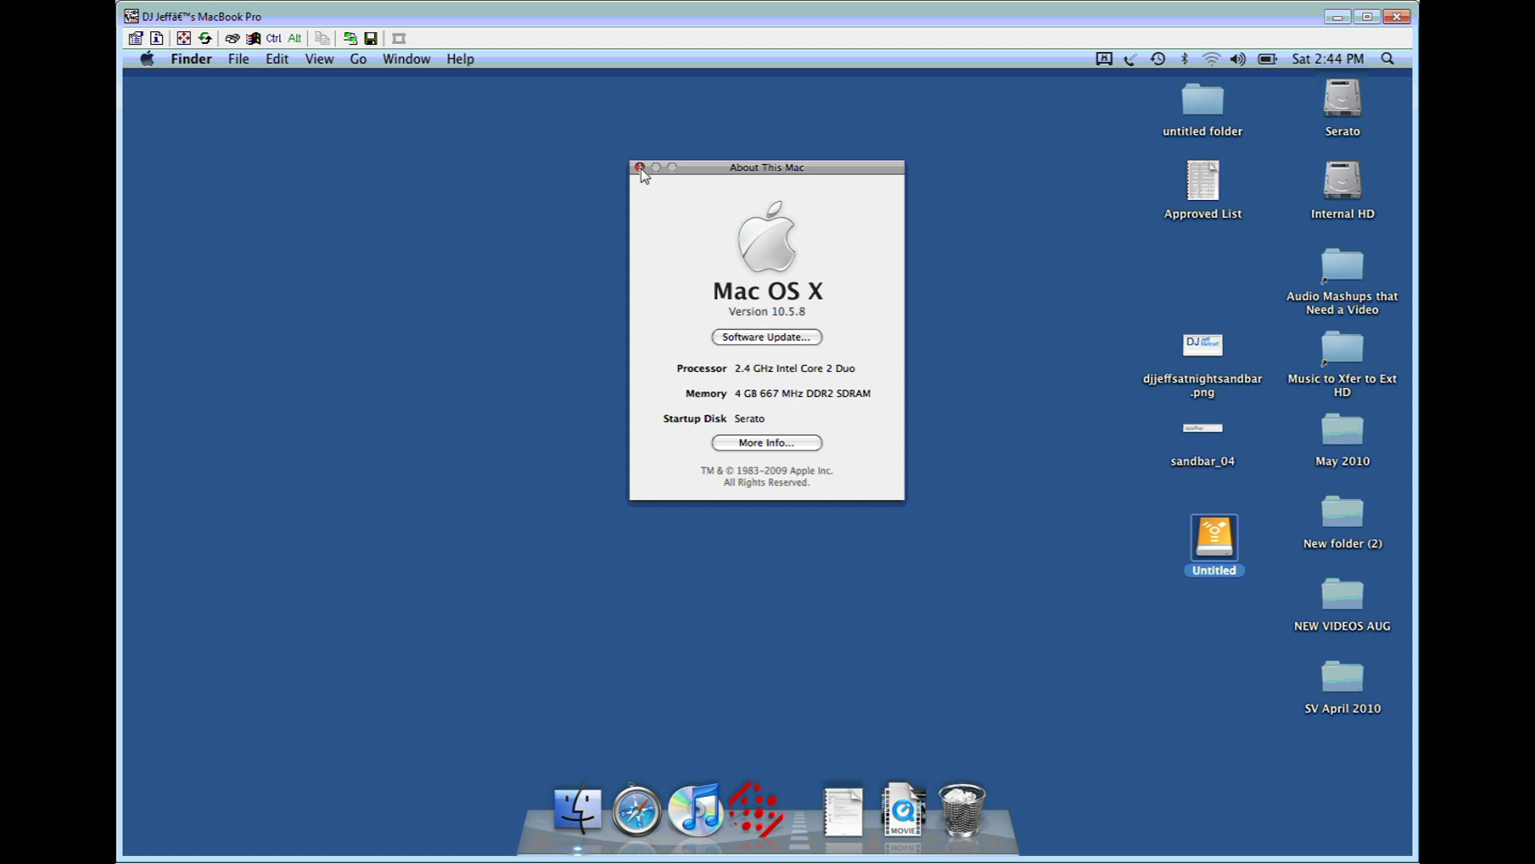
{"action": "left_click", "coordinate": [640, 168]}
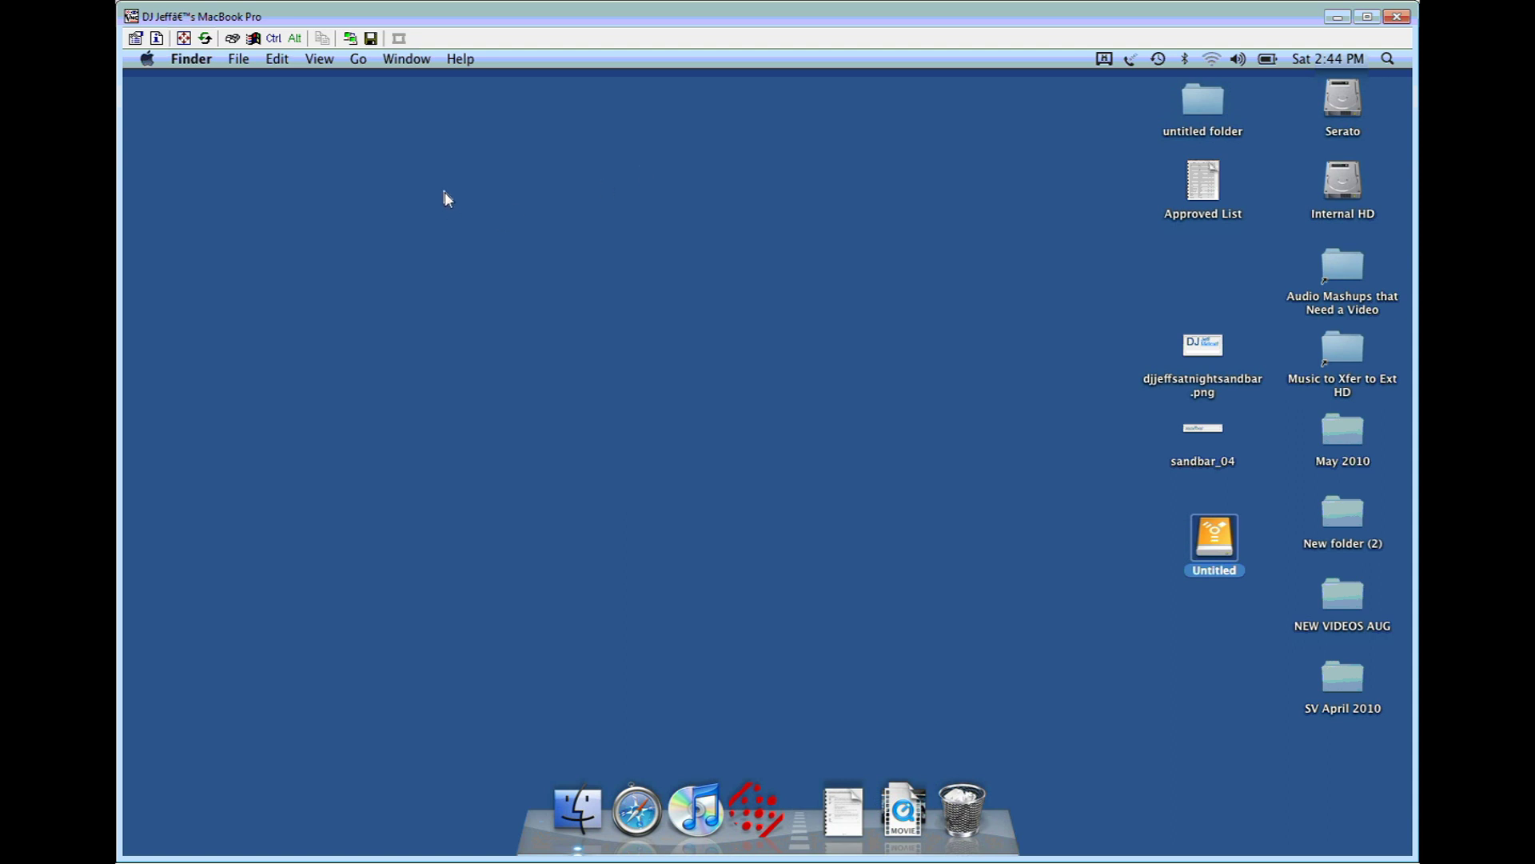
{"action": "left_click", "coordinate": [360, 59]}
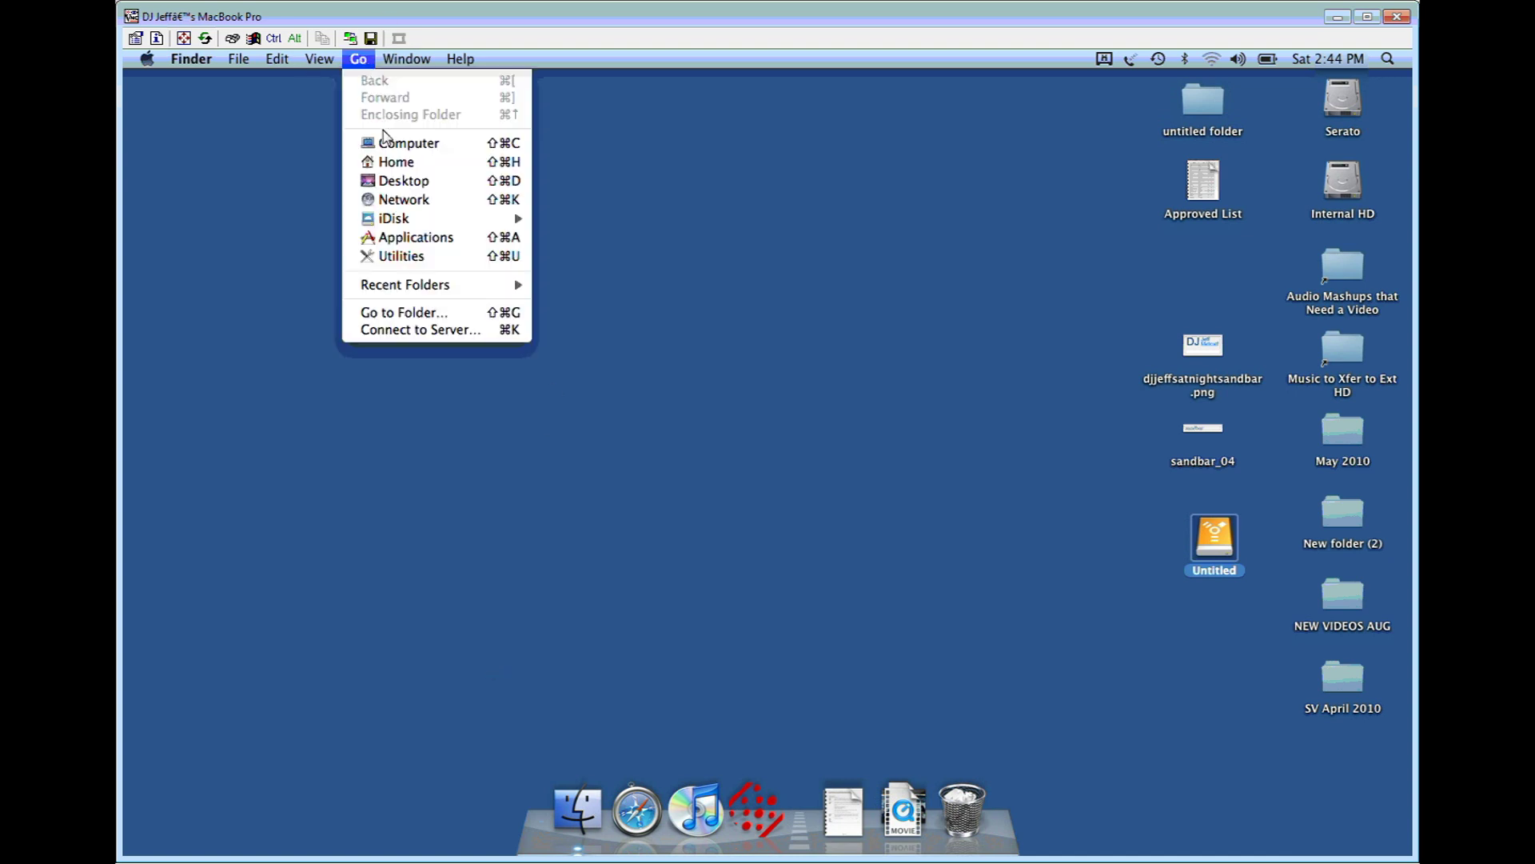
{"action": "left_click", "coordinate": [450, 264]}
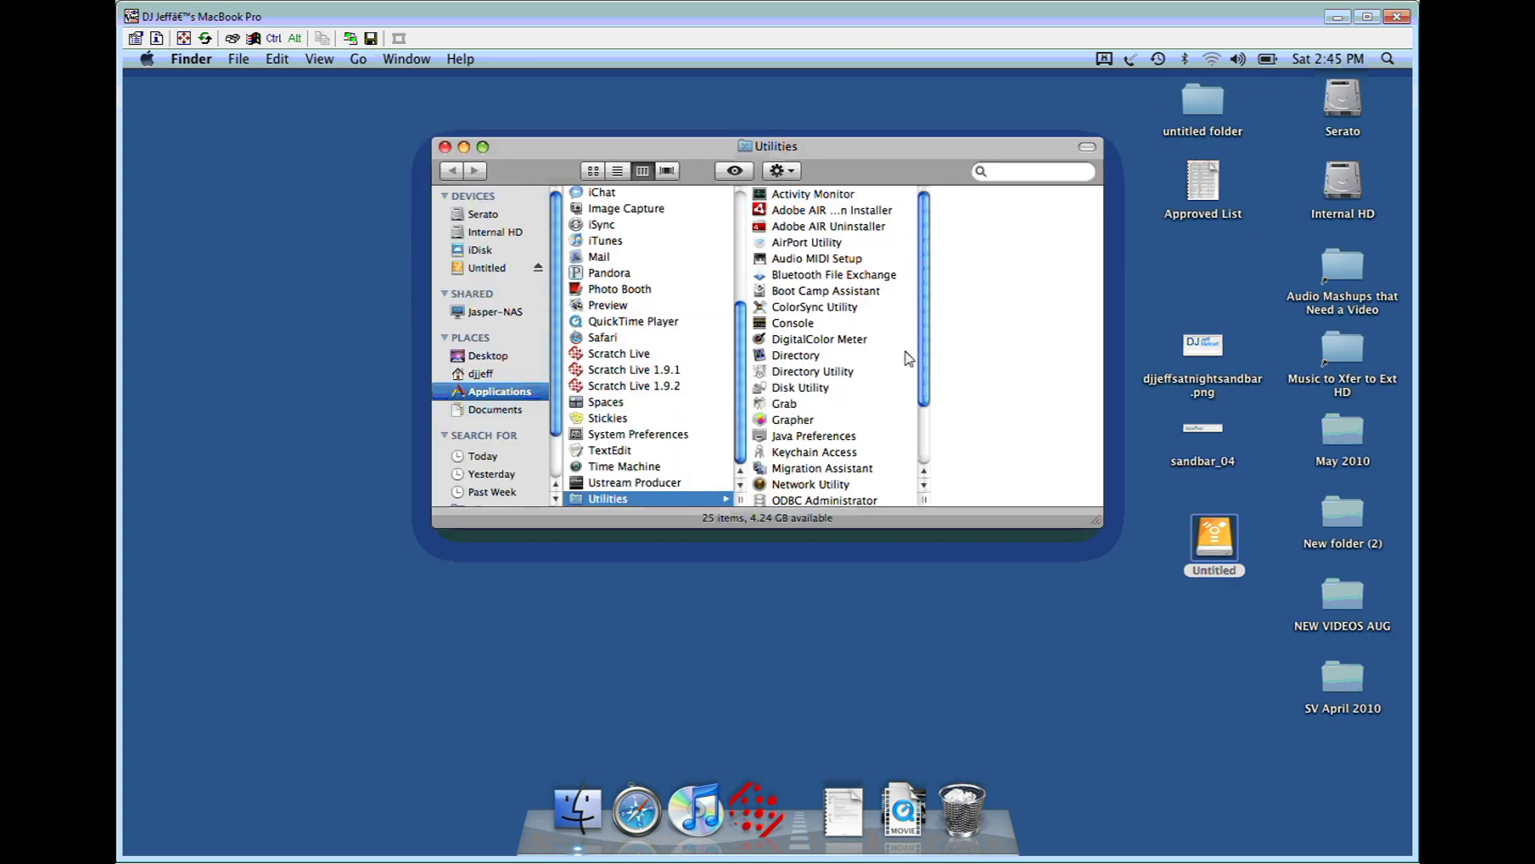
{"action": "scroll", "coordinate": [932, 361], "scroll_direction": "down", "scroll_amount": 1}
{"action": "left_click", "coordinate": [808, 370]}
{"action": "left_click", "coordinate": [816, 386]}
{"action": "double_click", "coordinate": [816, 387]}
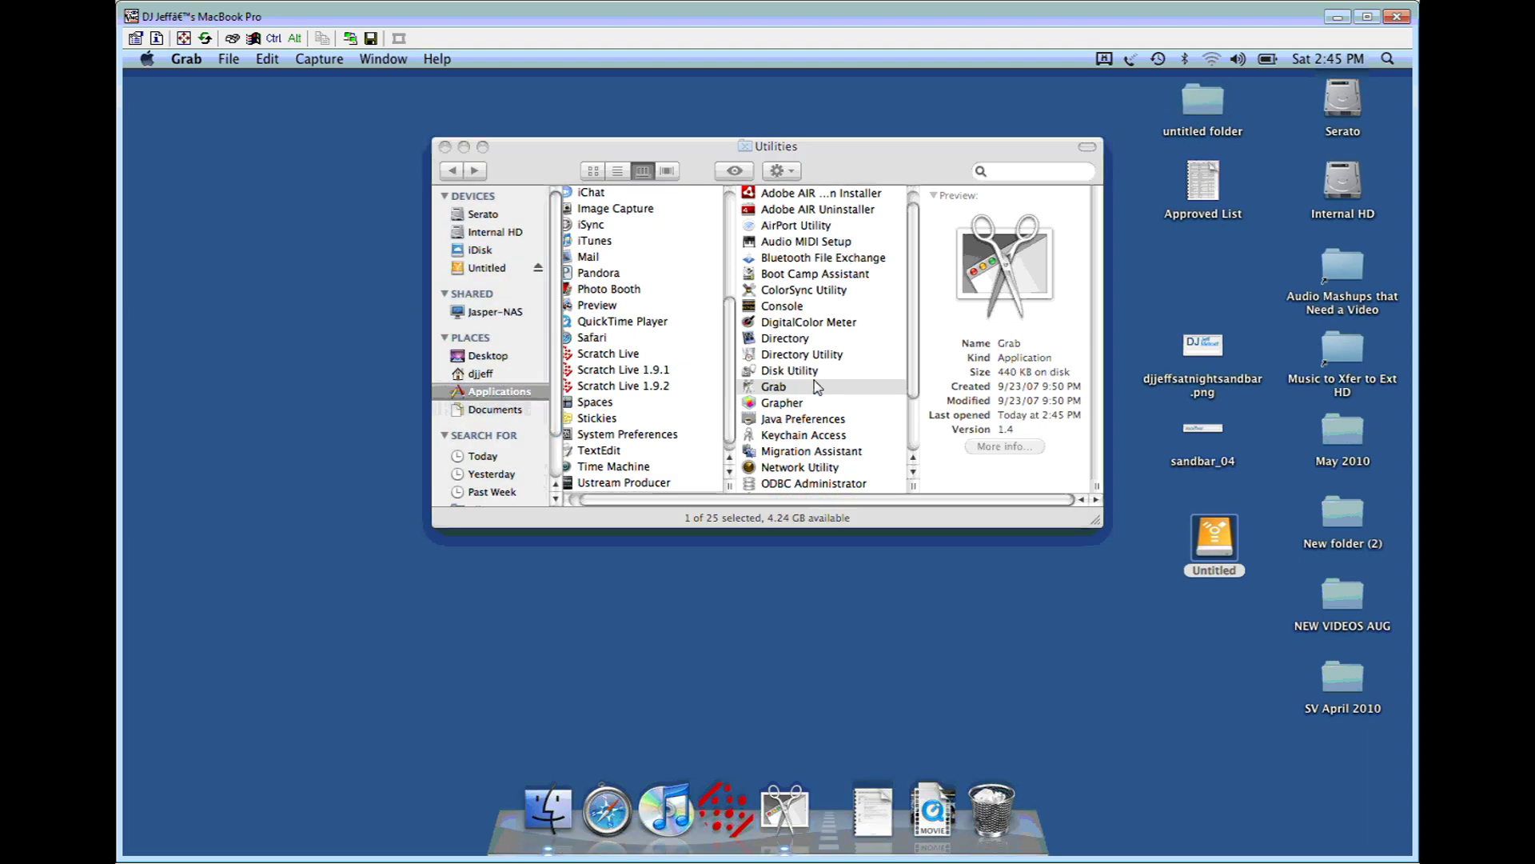
{"action": "left_click", "coordinate": [787, 374]}
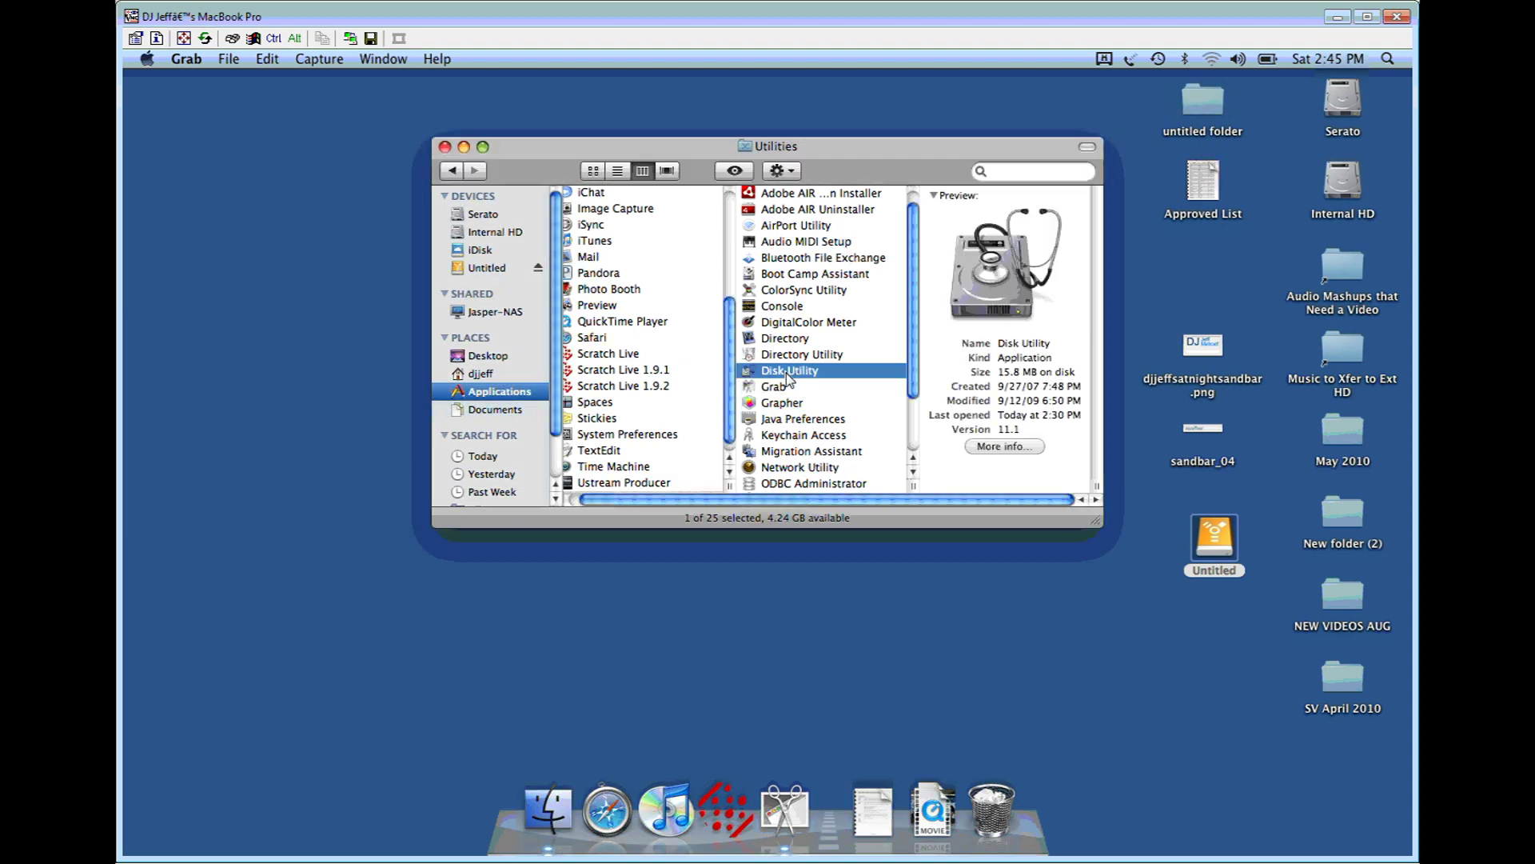
{"action": "double_click", "coordinate": [788, 373]}
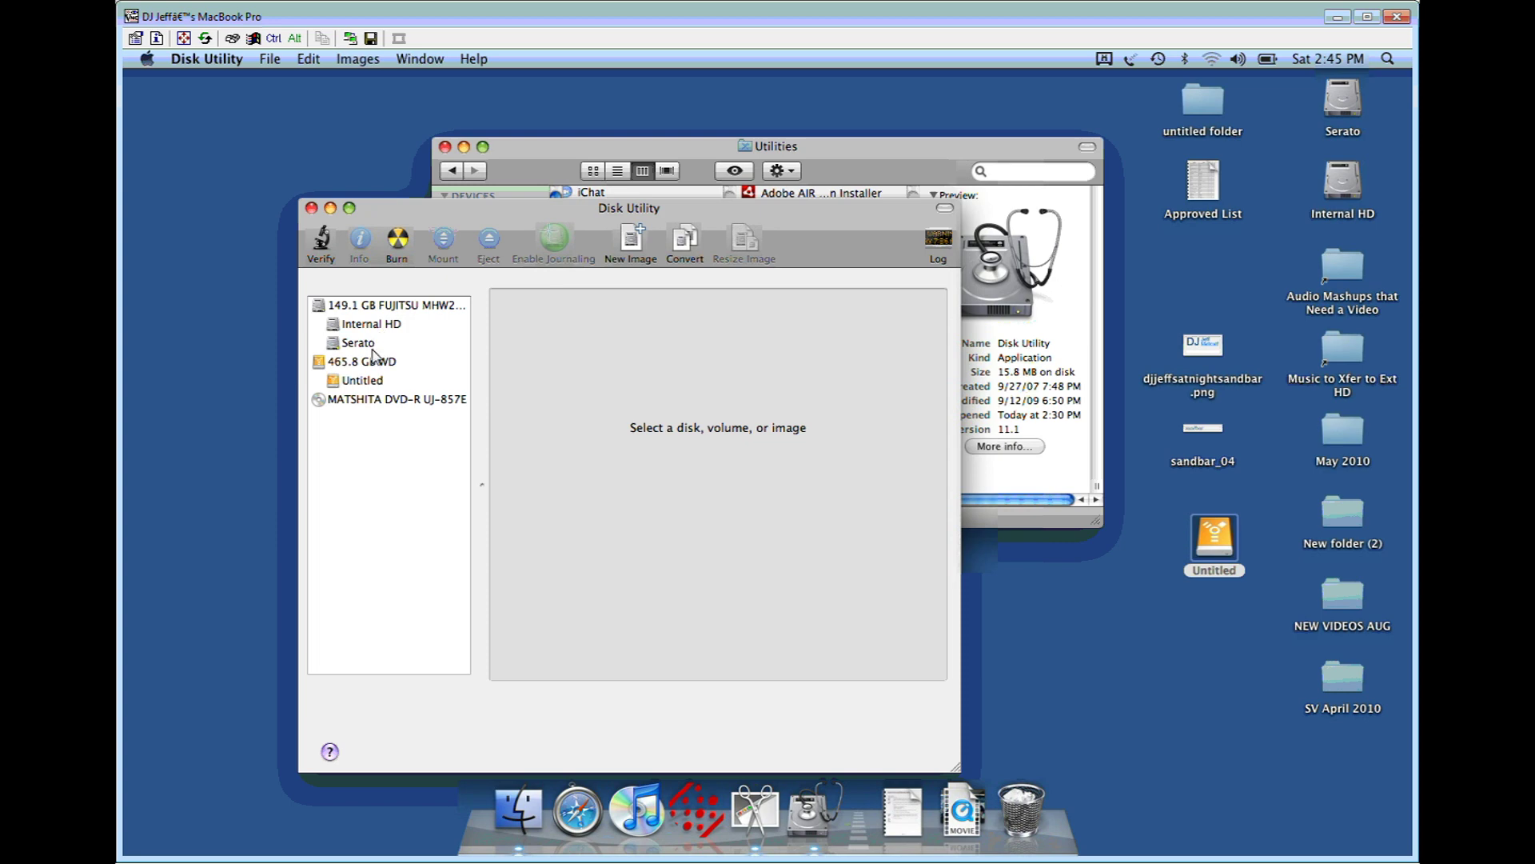
{"action": "left_click", "coordinate": [369, 348]}
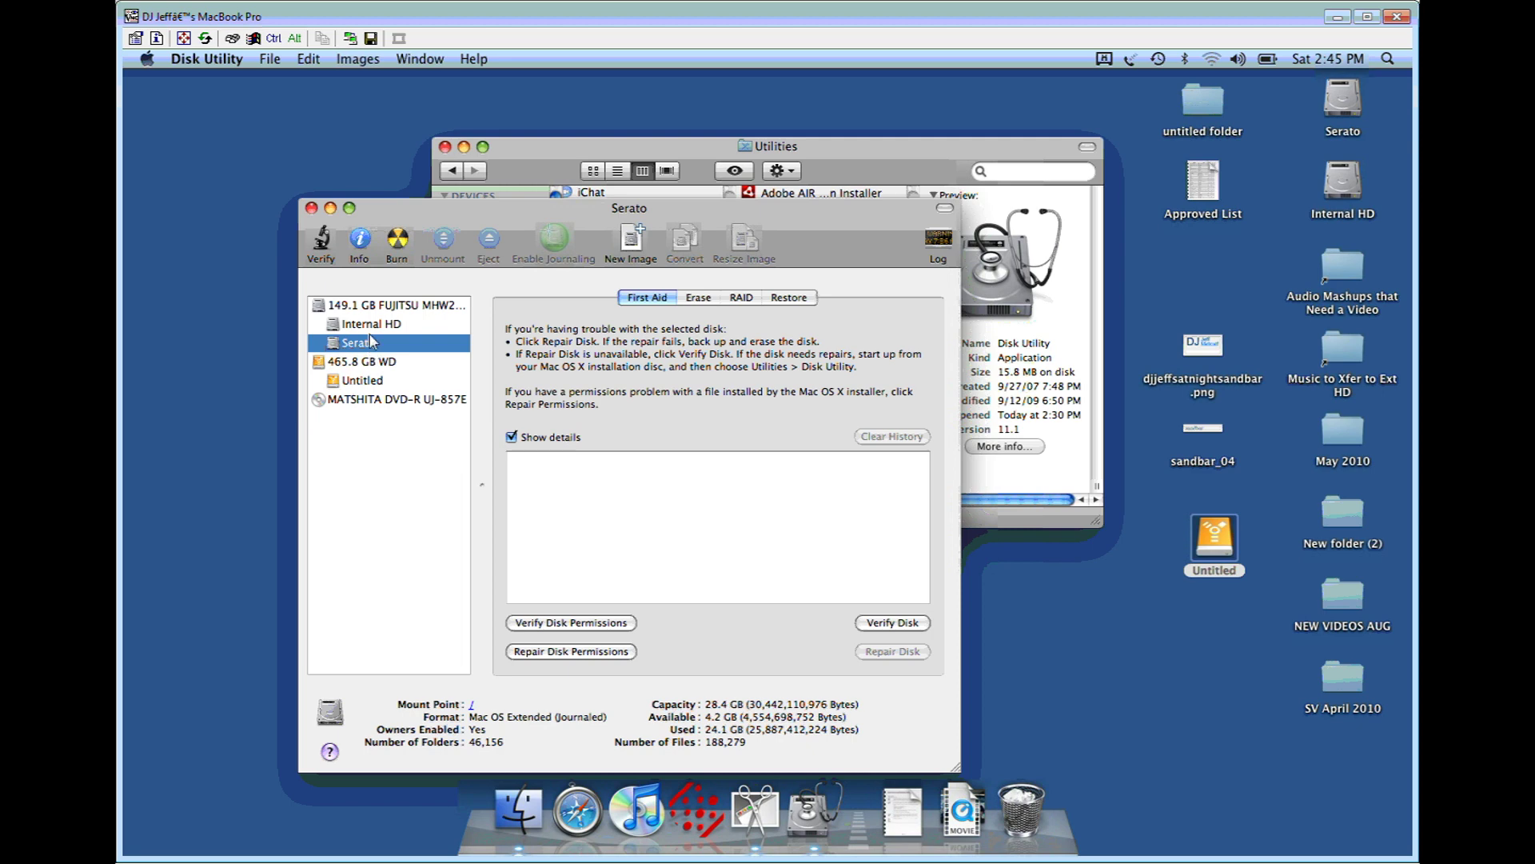
{"action": "left_click", "coordinate": [370, 331]}
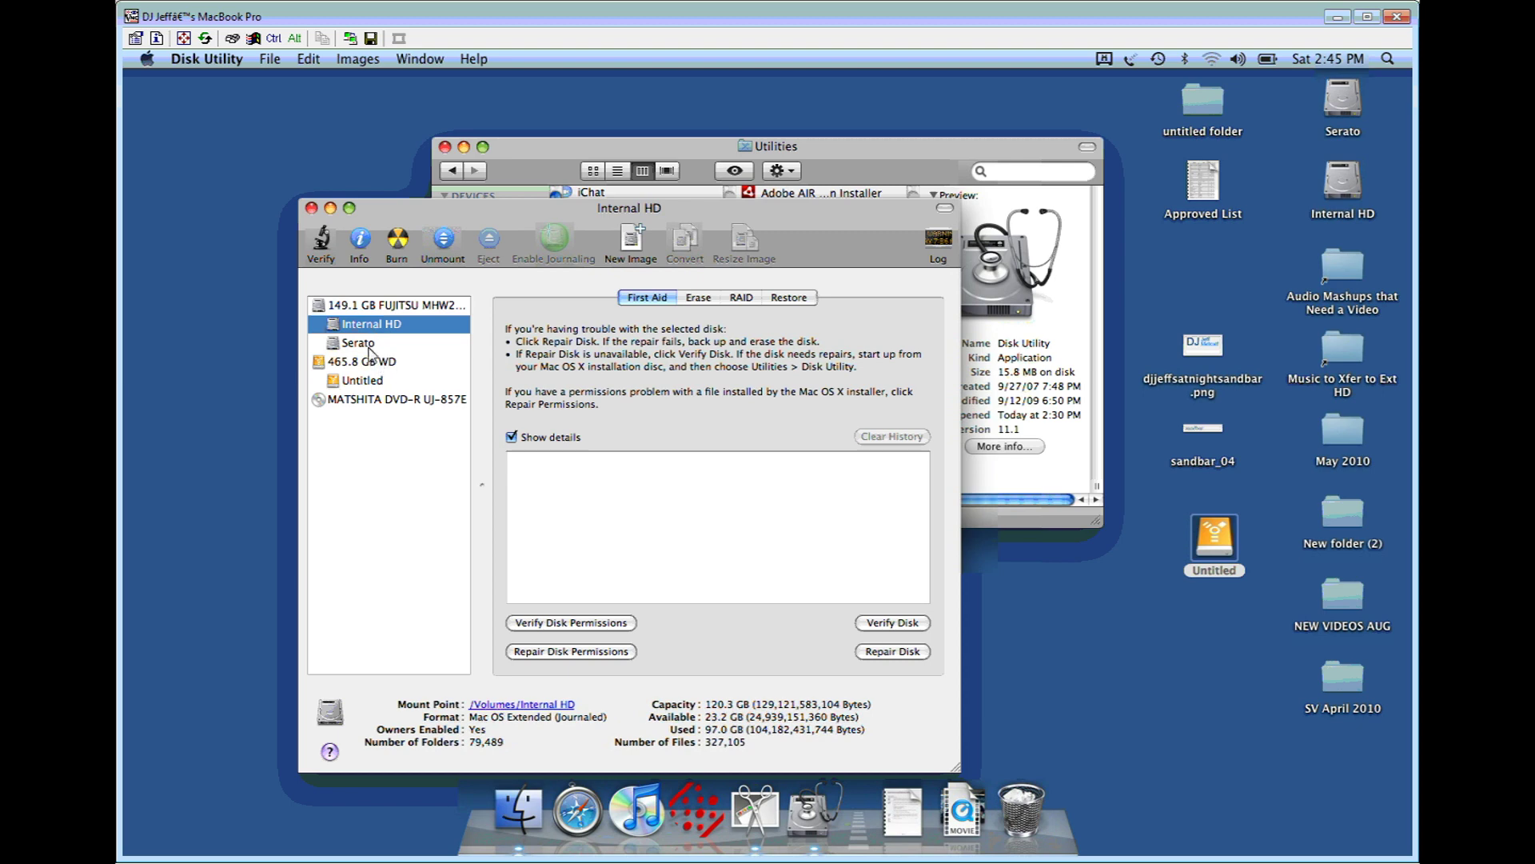
{"action": "left_click", "coordinate": [369, 362]}
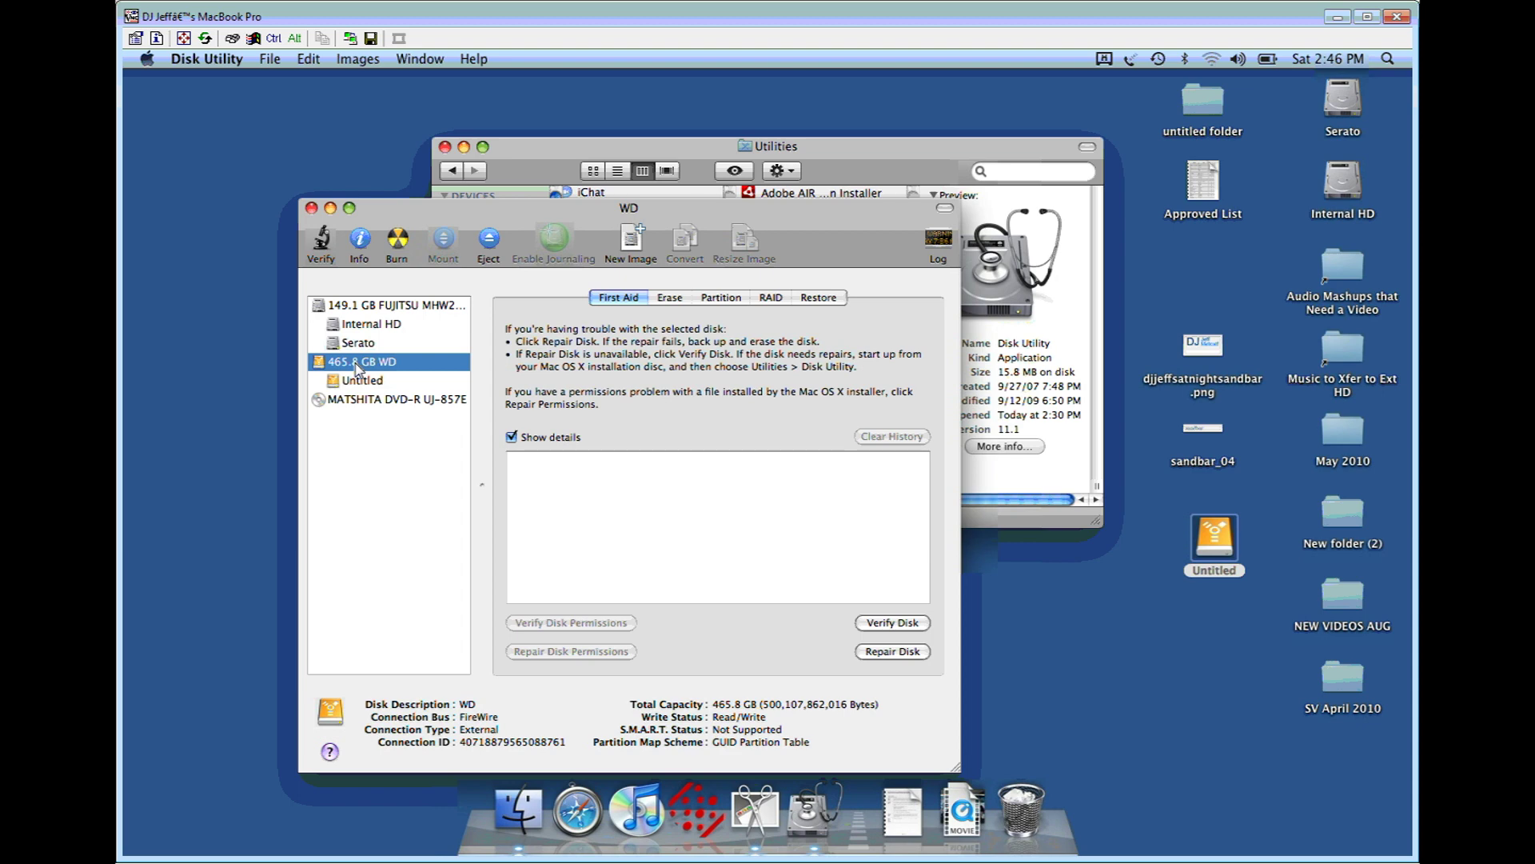
{"action": "left_click", "coordinate": [391, 537]}
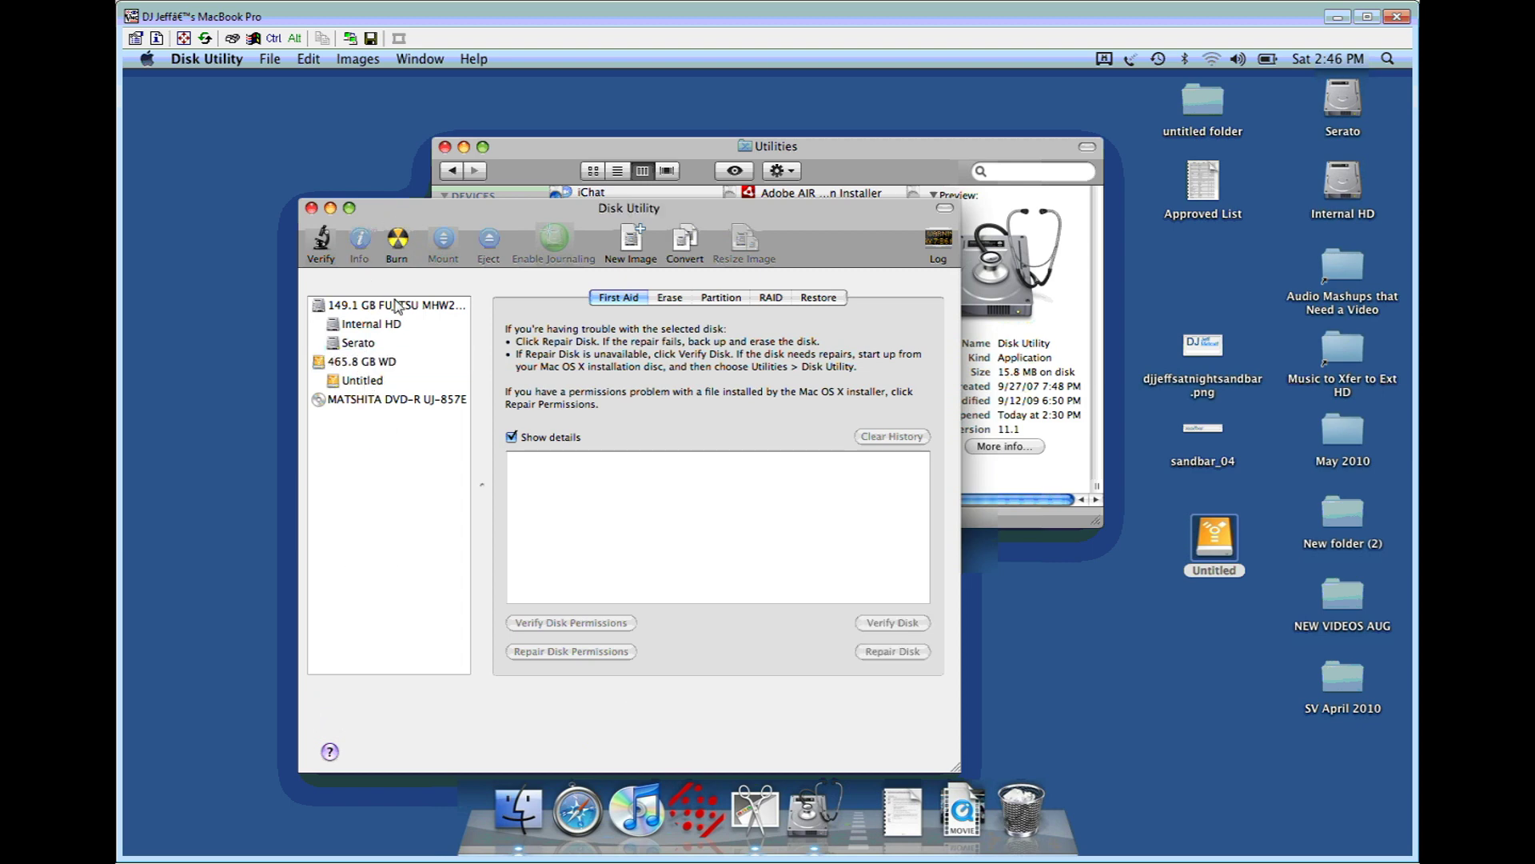
{"action": "left_click", "coordinate": [372, 382]}
{"action": "left_click", "coordinate": [370, 362]}
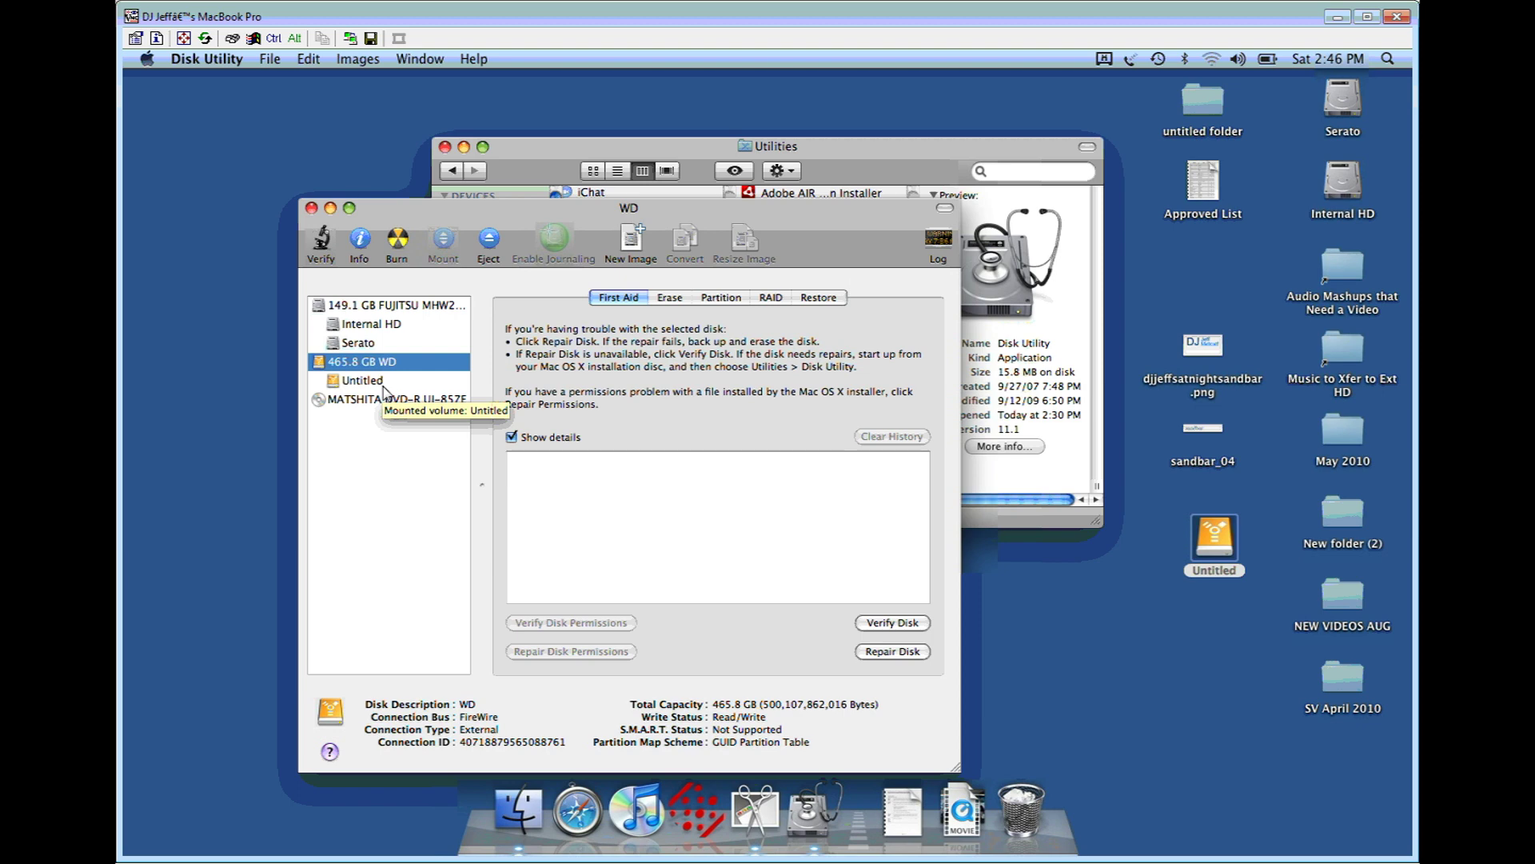
Step: Start a new blank disk image named DJ Content, saved on the Untitled drive
{"action": "left_click", "coordinate": [387, 464]}
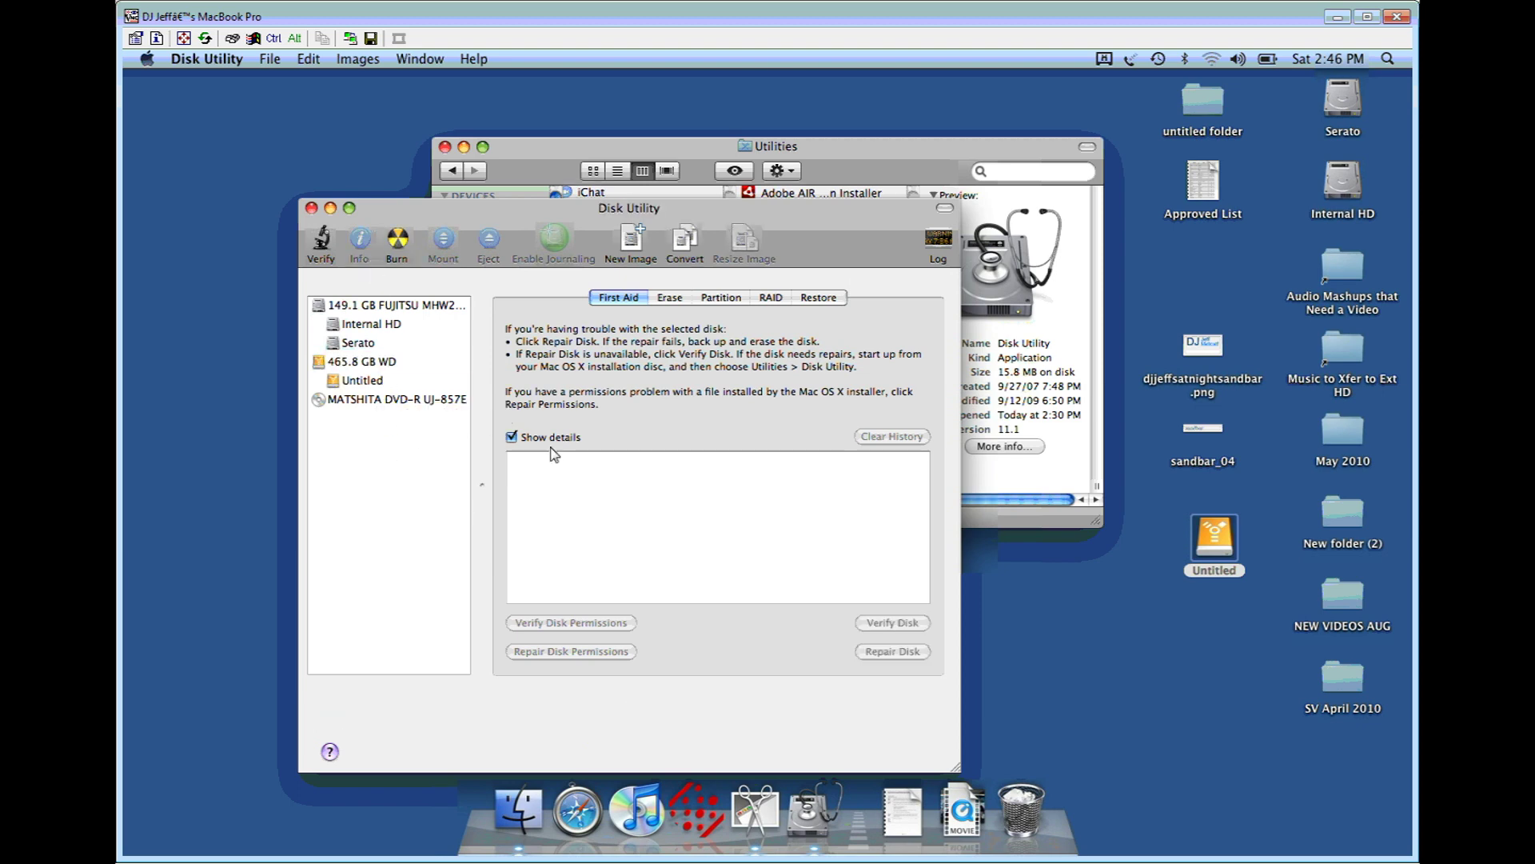
{"action": "left_click", "coordinate": [640, 253]}
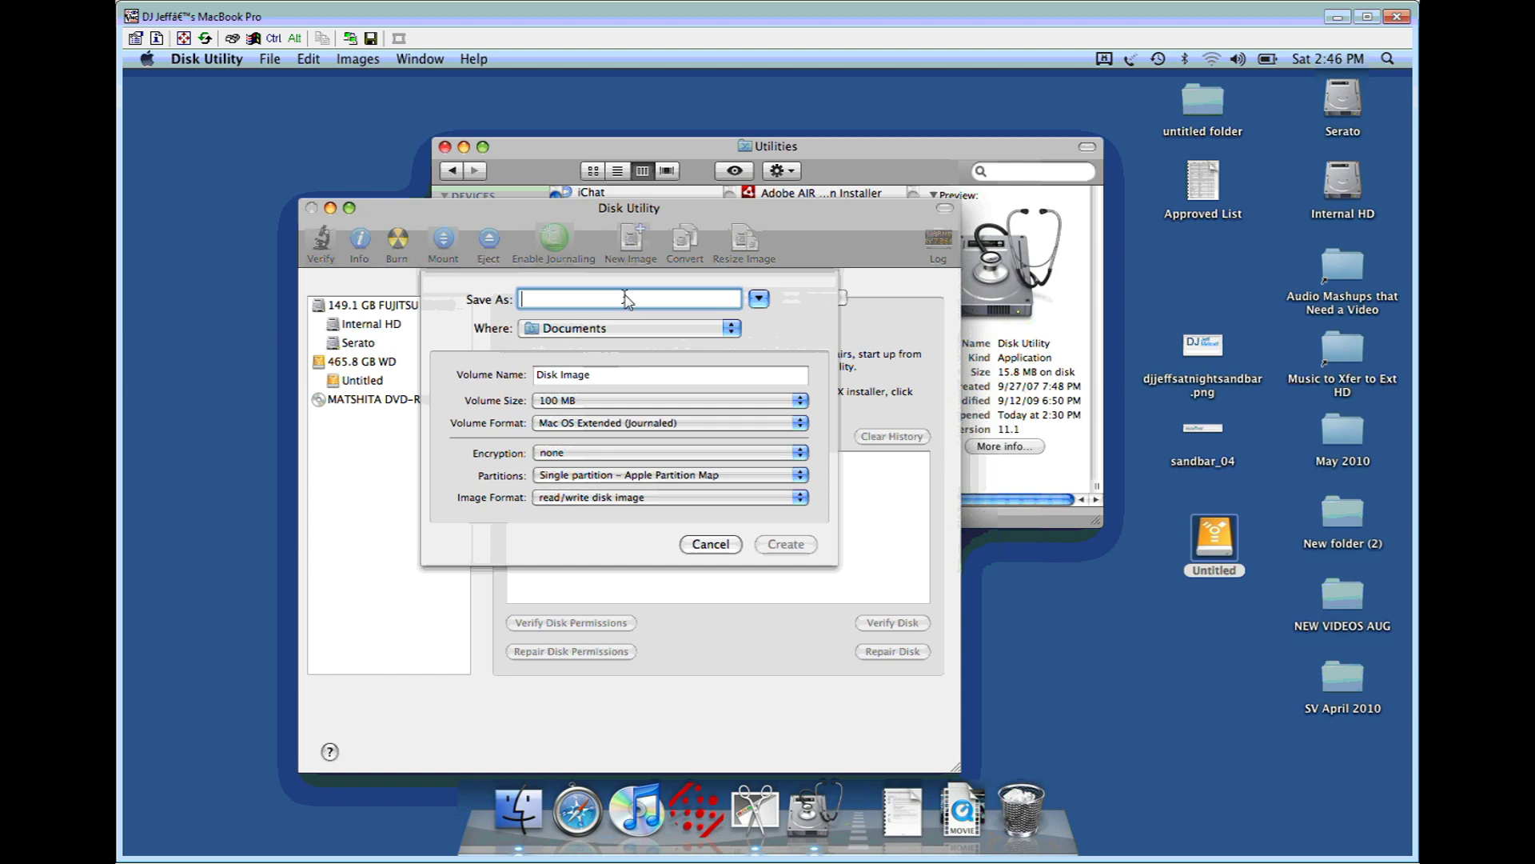
{"action": "type", "text": "DJ Content"}
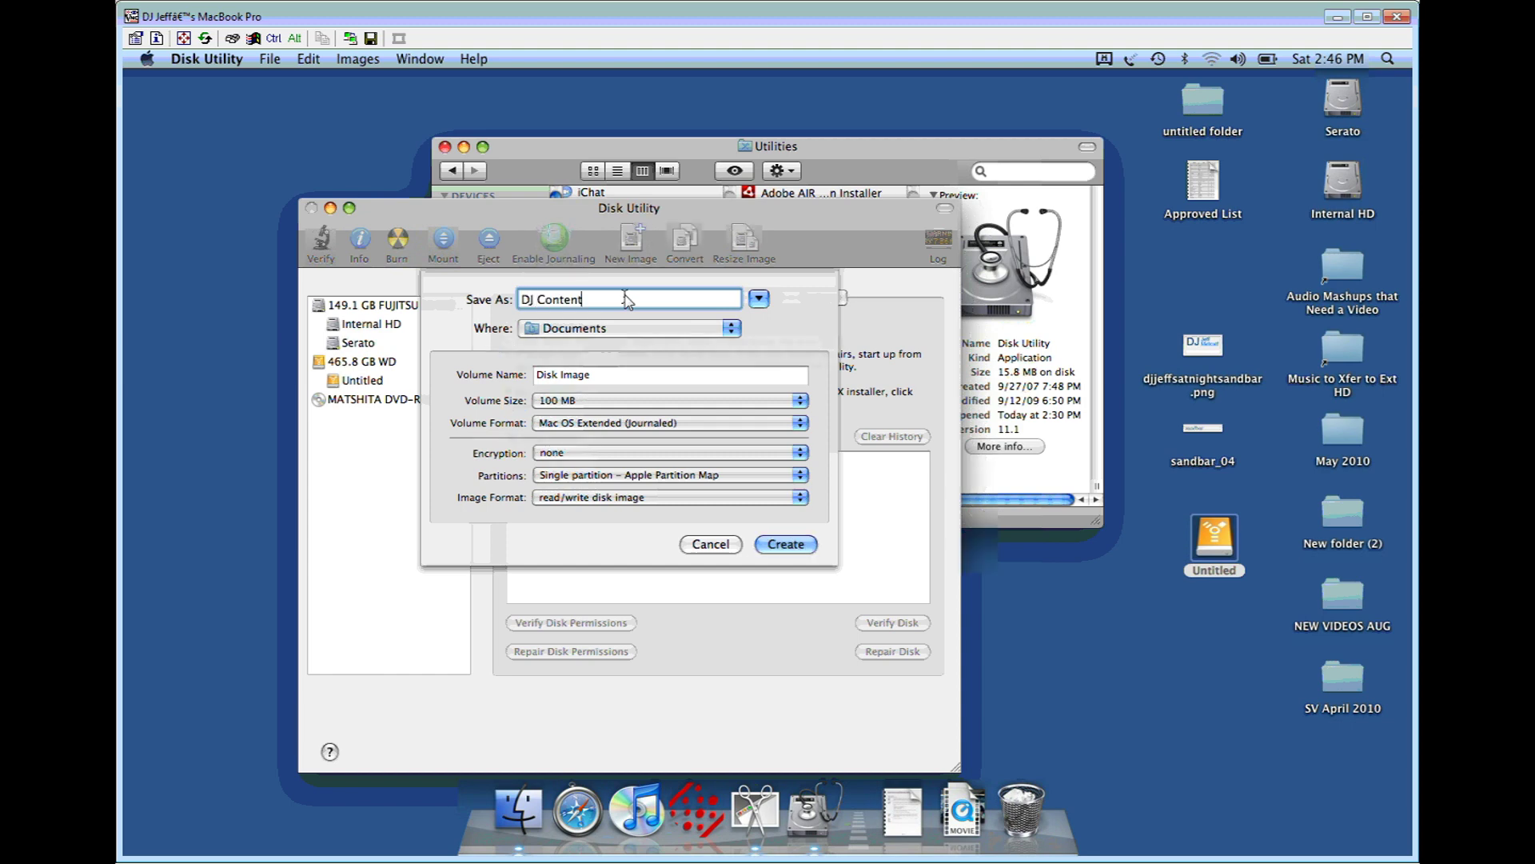
{"action": "left_click", "coordinate": [614, 332]}
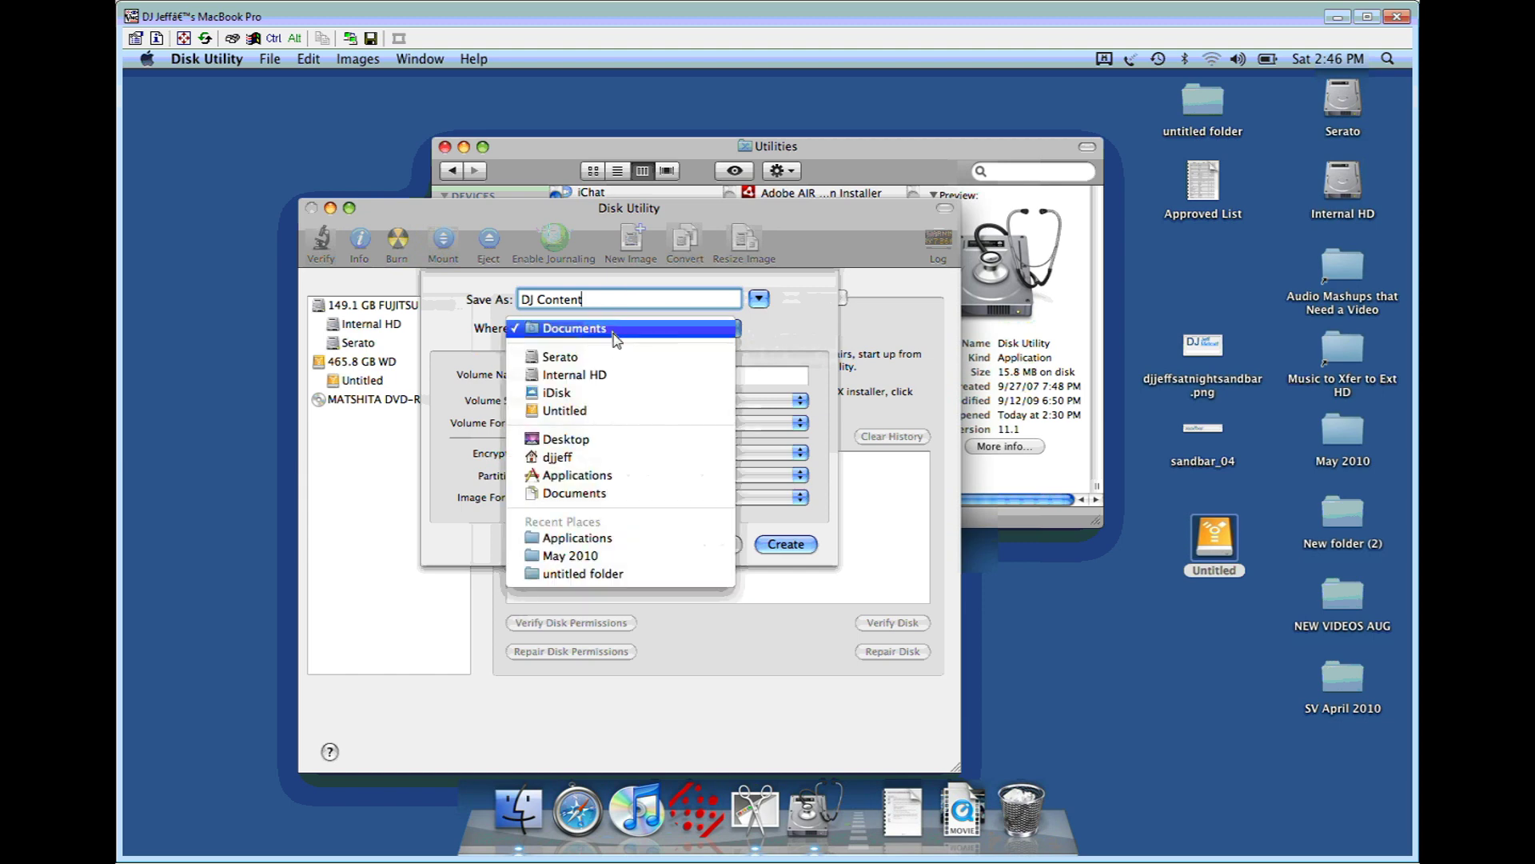
{"action": "left_click", "coordinate": [625, 409]}
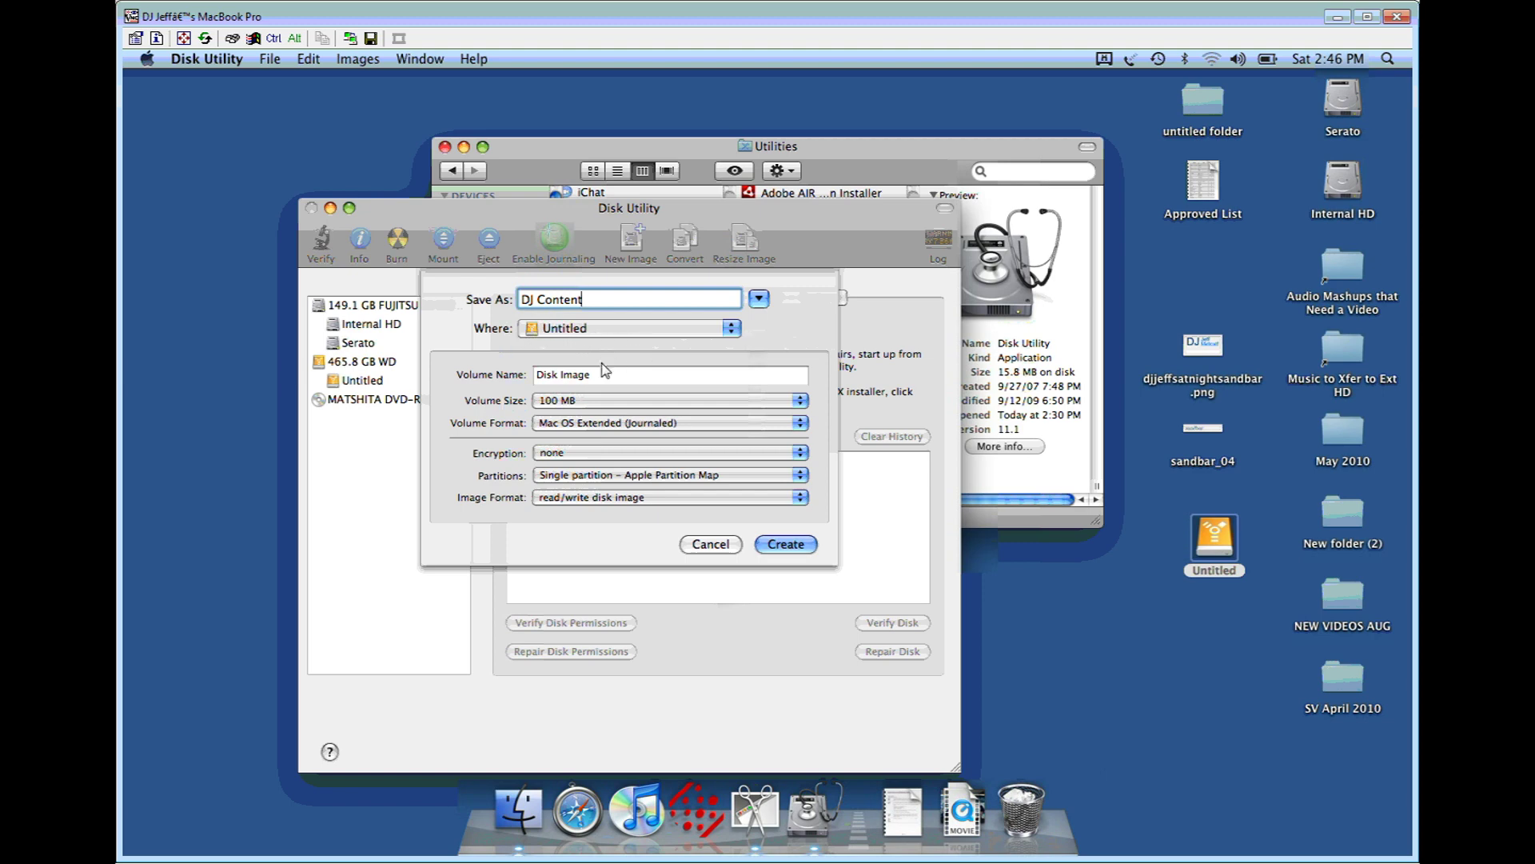
Step: Set the volume name to DJ Content Encrypted, fixing the misspelling
{"action": "key", "text": "Tab"}
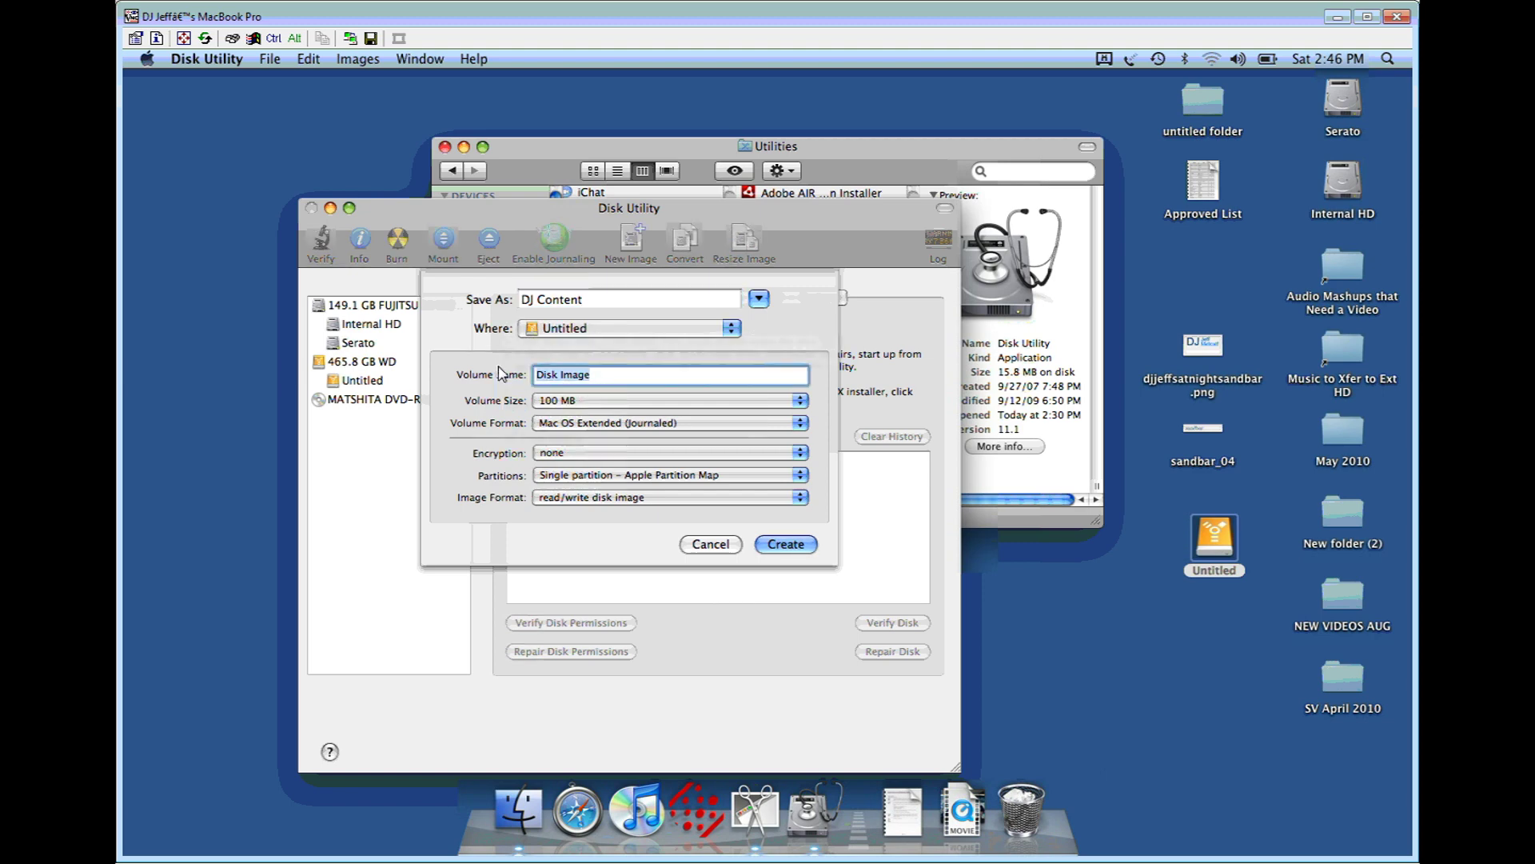
{"action": "type", "text": "DJ Content Encrpted"}
{"action": "key", "text": "Left"}
{"action": "key", "text": "Left"}
{"action": "key", "text": "Left"}
{"action": "key", "text": "Left"}
{"action": "type", "text": "y"}
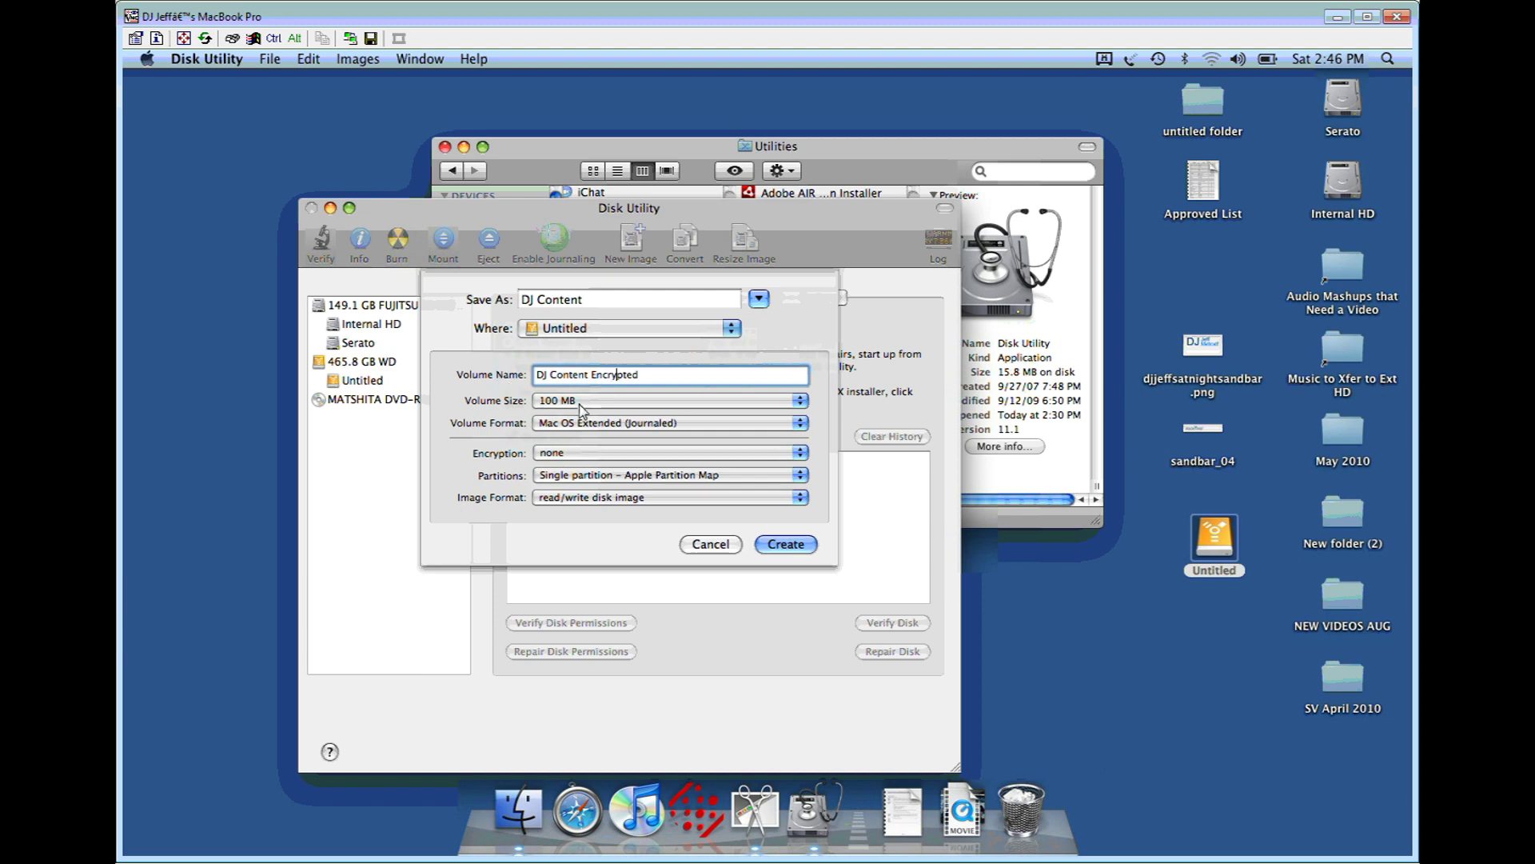
{"action": "left_click", "coordinate": [579, 403]}
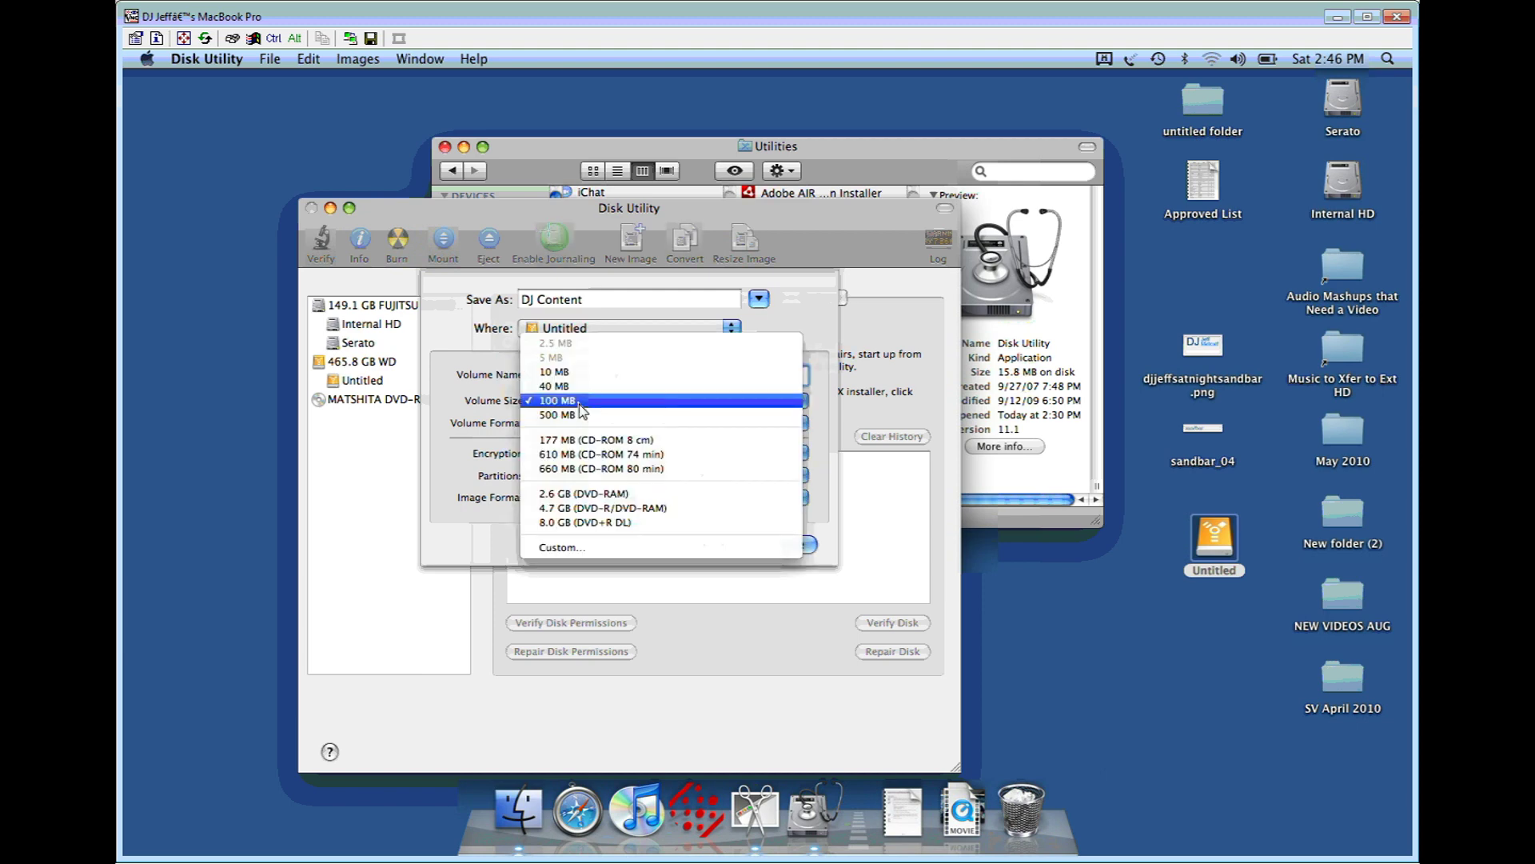
Step: Choose a Custom volume size with the unit set to GB and enter 465
{"action": "left_click", "coordinate": [626, 547]}
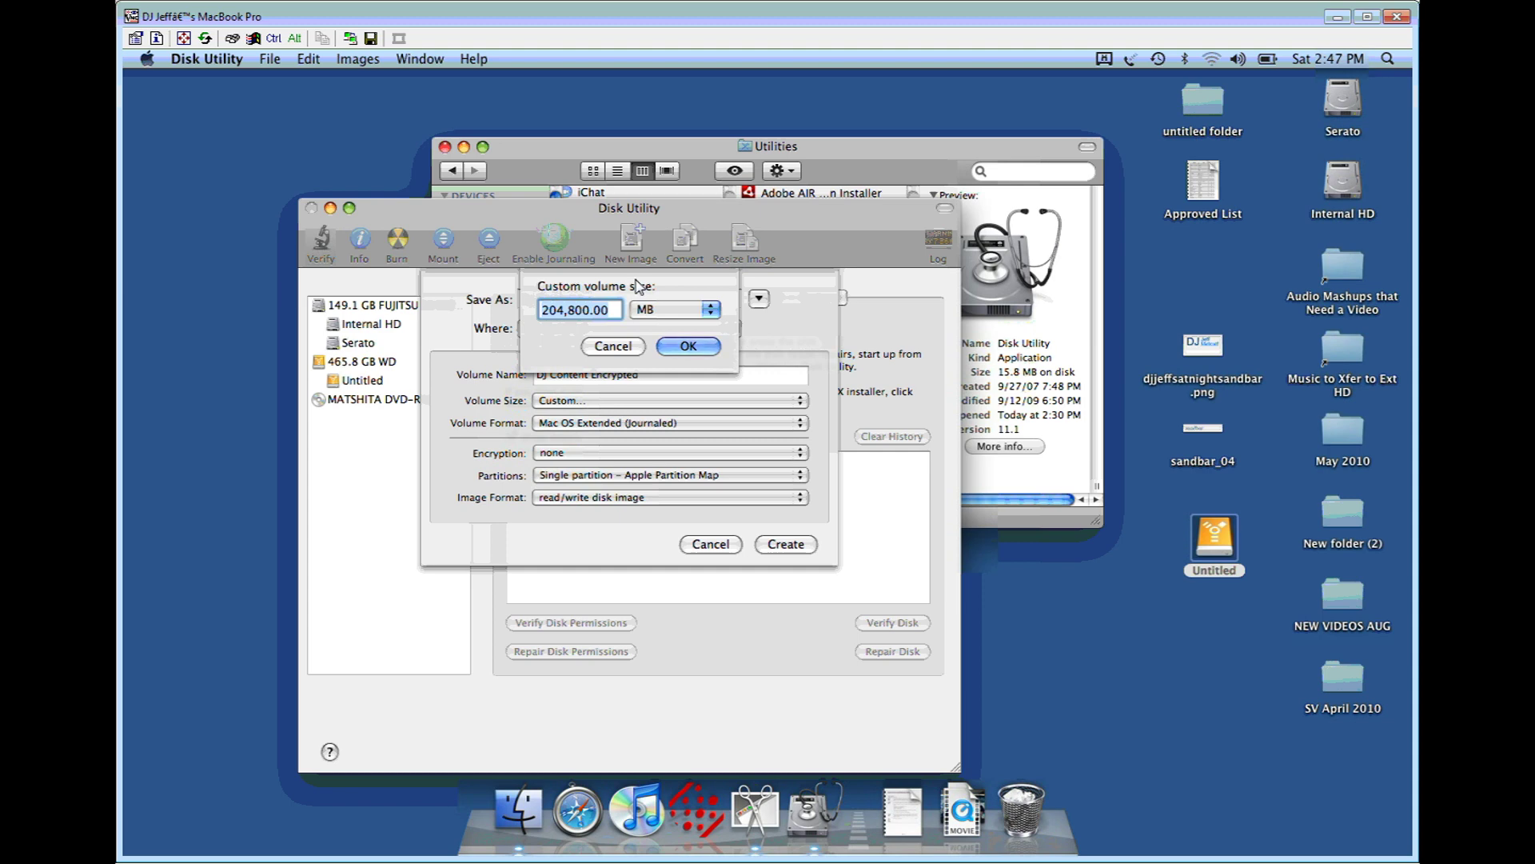
{"action": "type", "text": "465"}
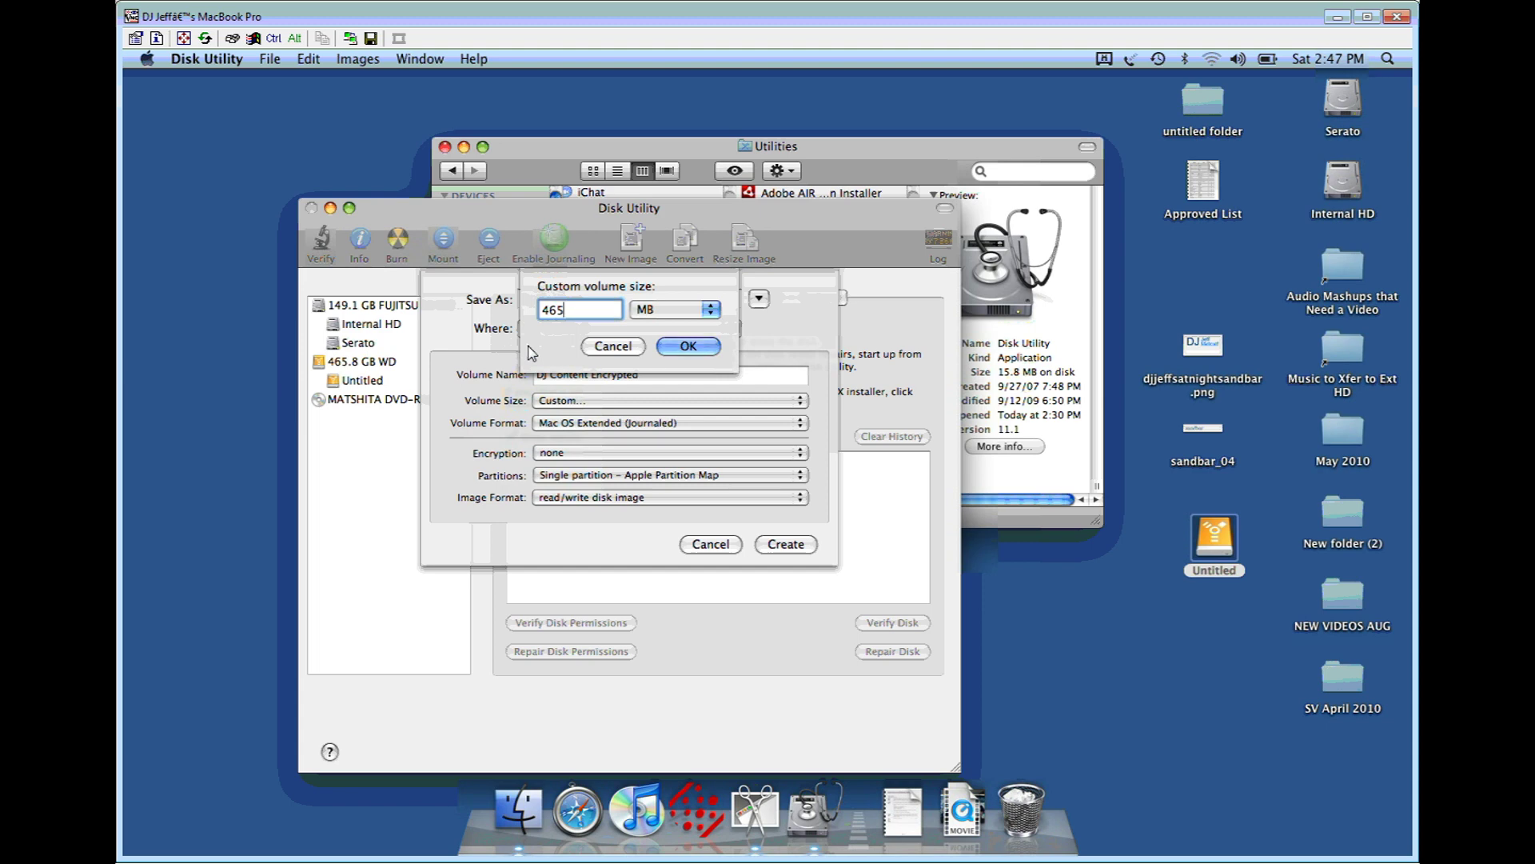
{"action": "left_click", "coordinate": [690, 310]}
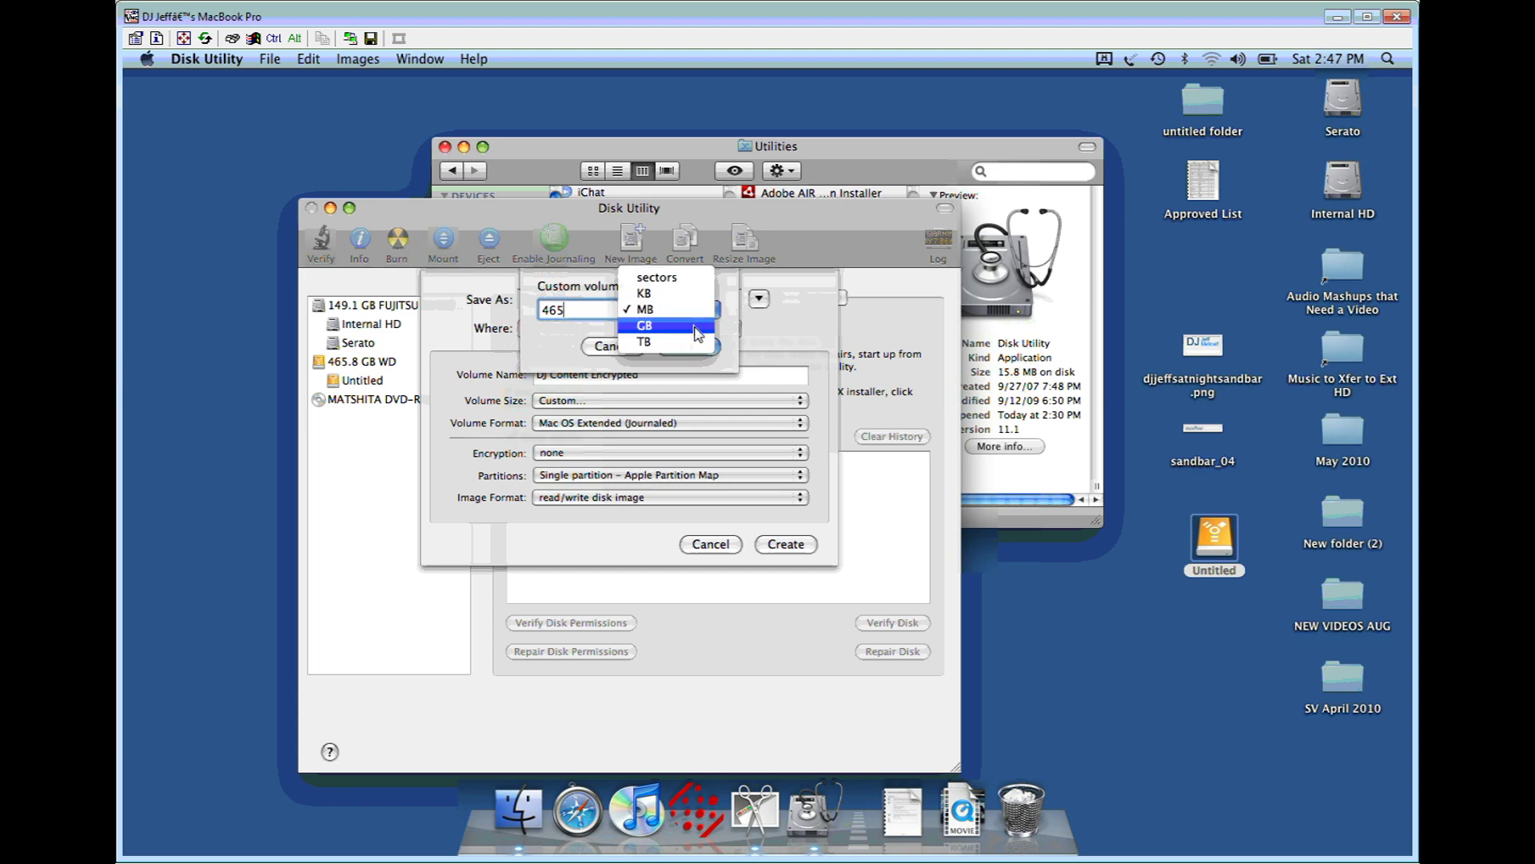
{"action": "left_click", "coordinate": [694, 330]}
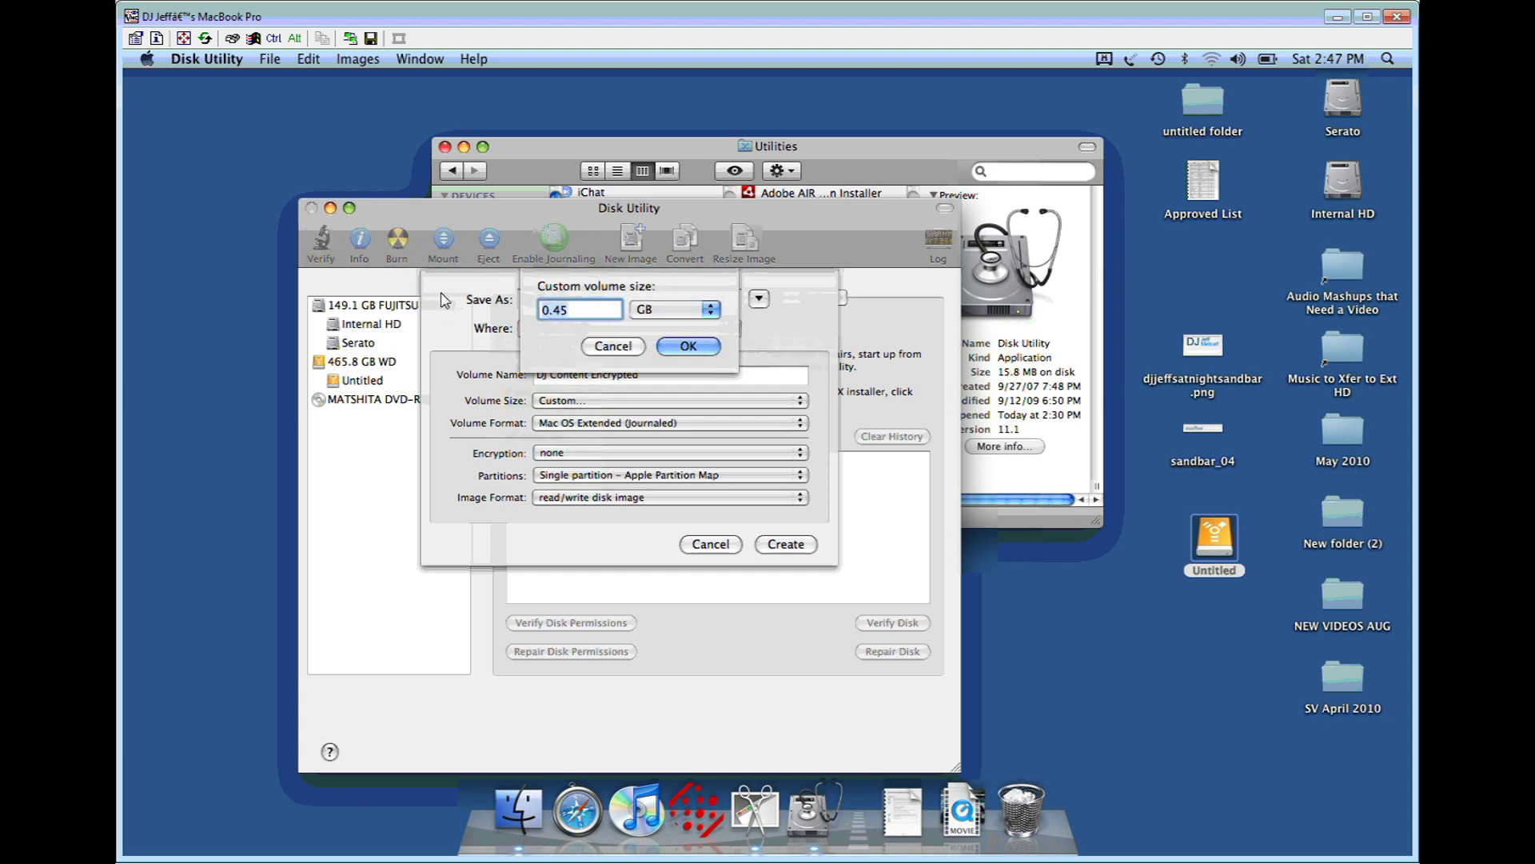
{"action": "key", "text": "BackSpace"}
{"action": "key", "text": "BackSpace"}
{"action": "key", "text": "BackSpace"}
{"action": "key", "text": "BackSpace"}
Step: Confirm the 465 GB size, keep Mac OS Extended (Journaled), and choose 128-bit AES encryption
{"action": "type", "text": "465"}
{"action": "left_click", "coordinate": [685, 347]}
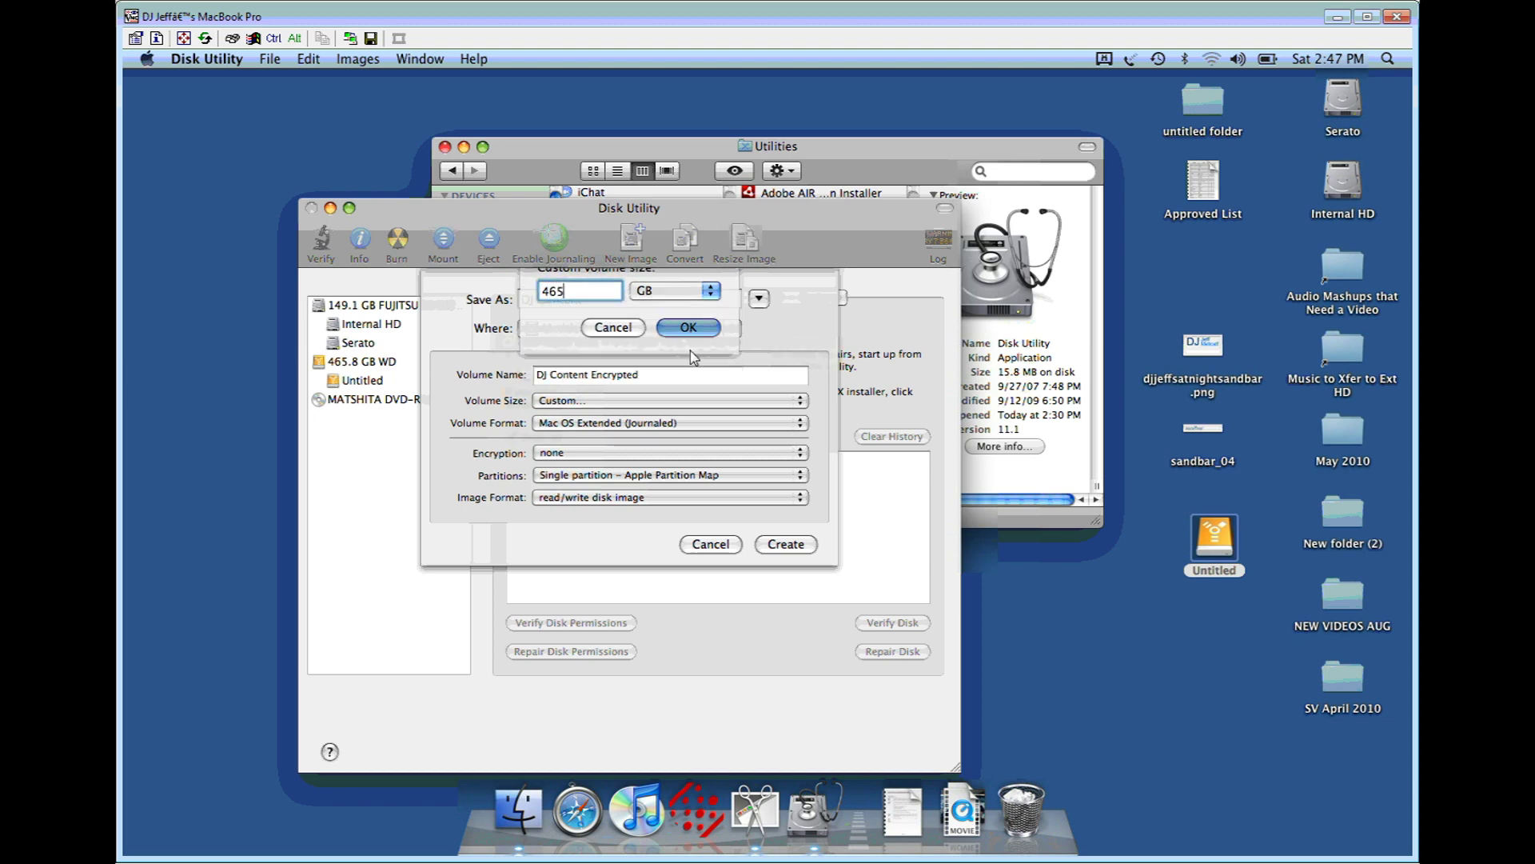
{"action": "left_click", "coordinate": [623, 429]}
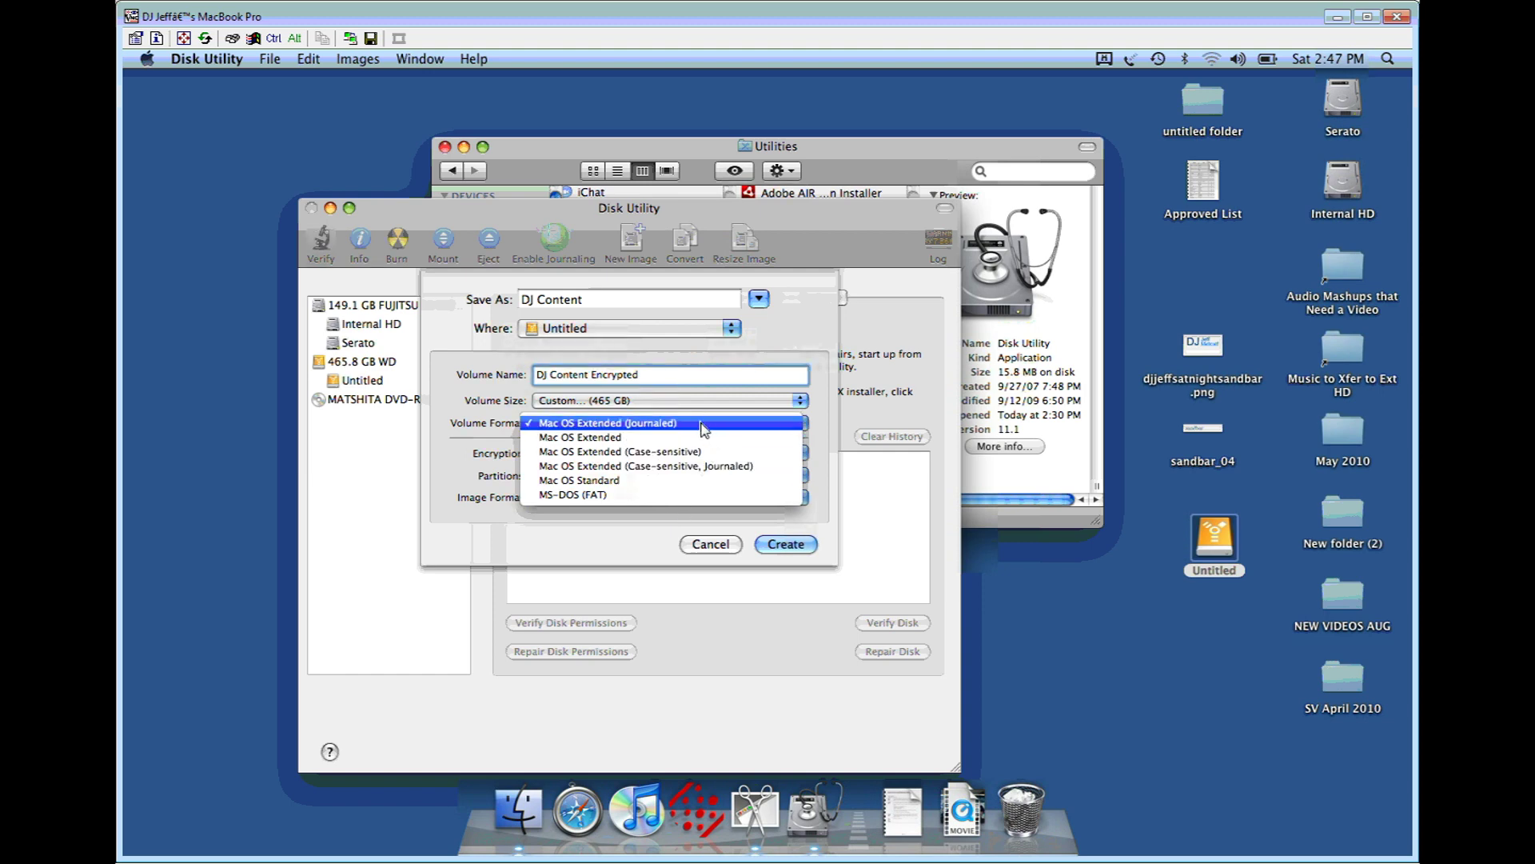
{"action": "left_click", "coordinate": [703, 429]}
{"action": "left_click", "coordinate": [702, 424]}
{"action": "left_click", "coordinate": [648, 424]}
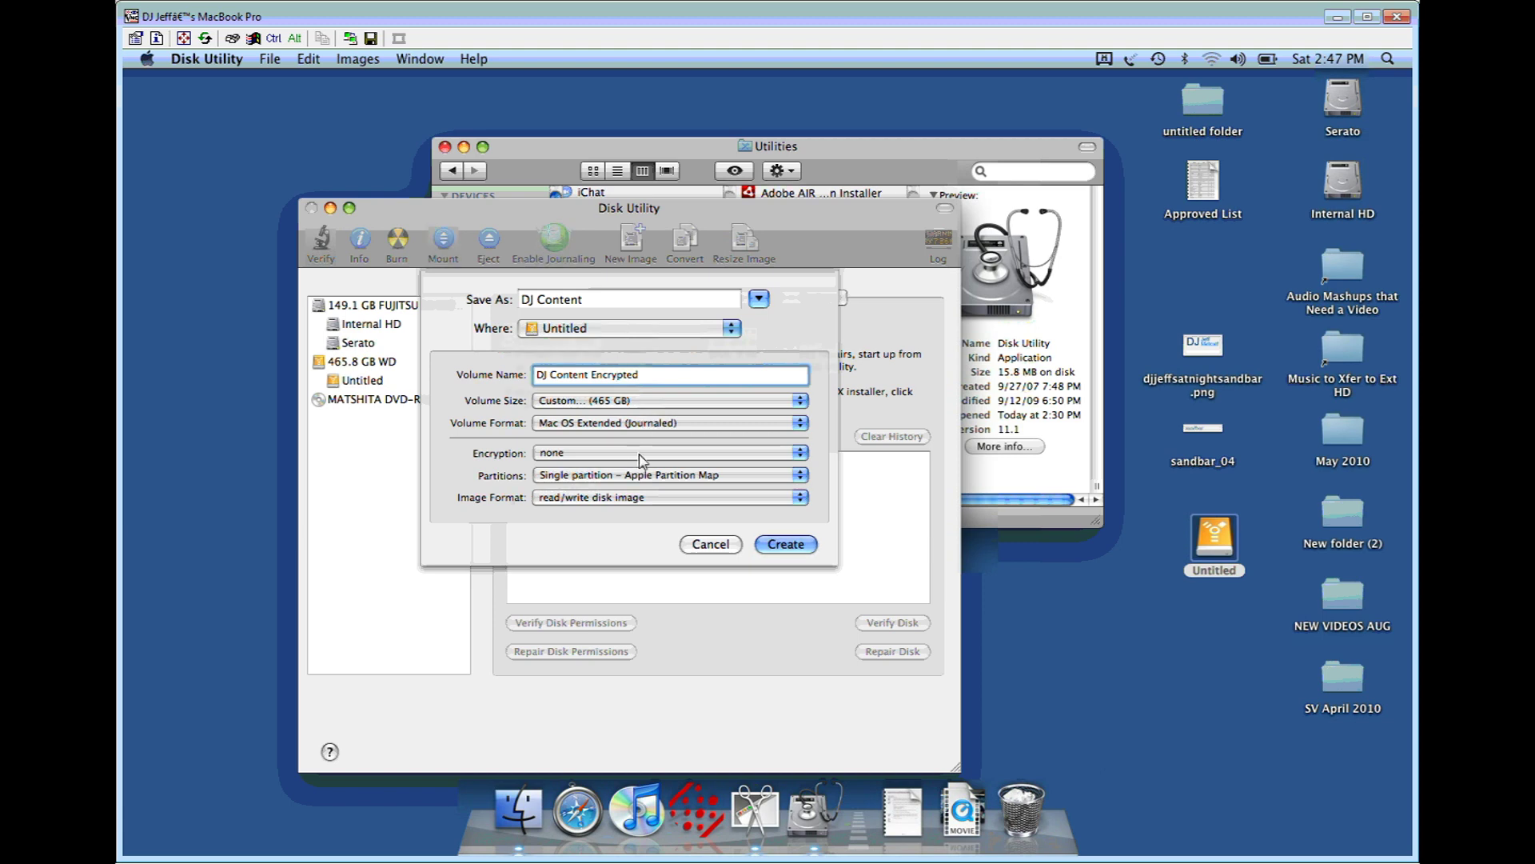
{"action": "left_click", "coordinate": [639, 453]}
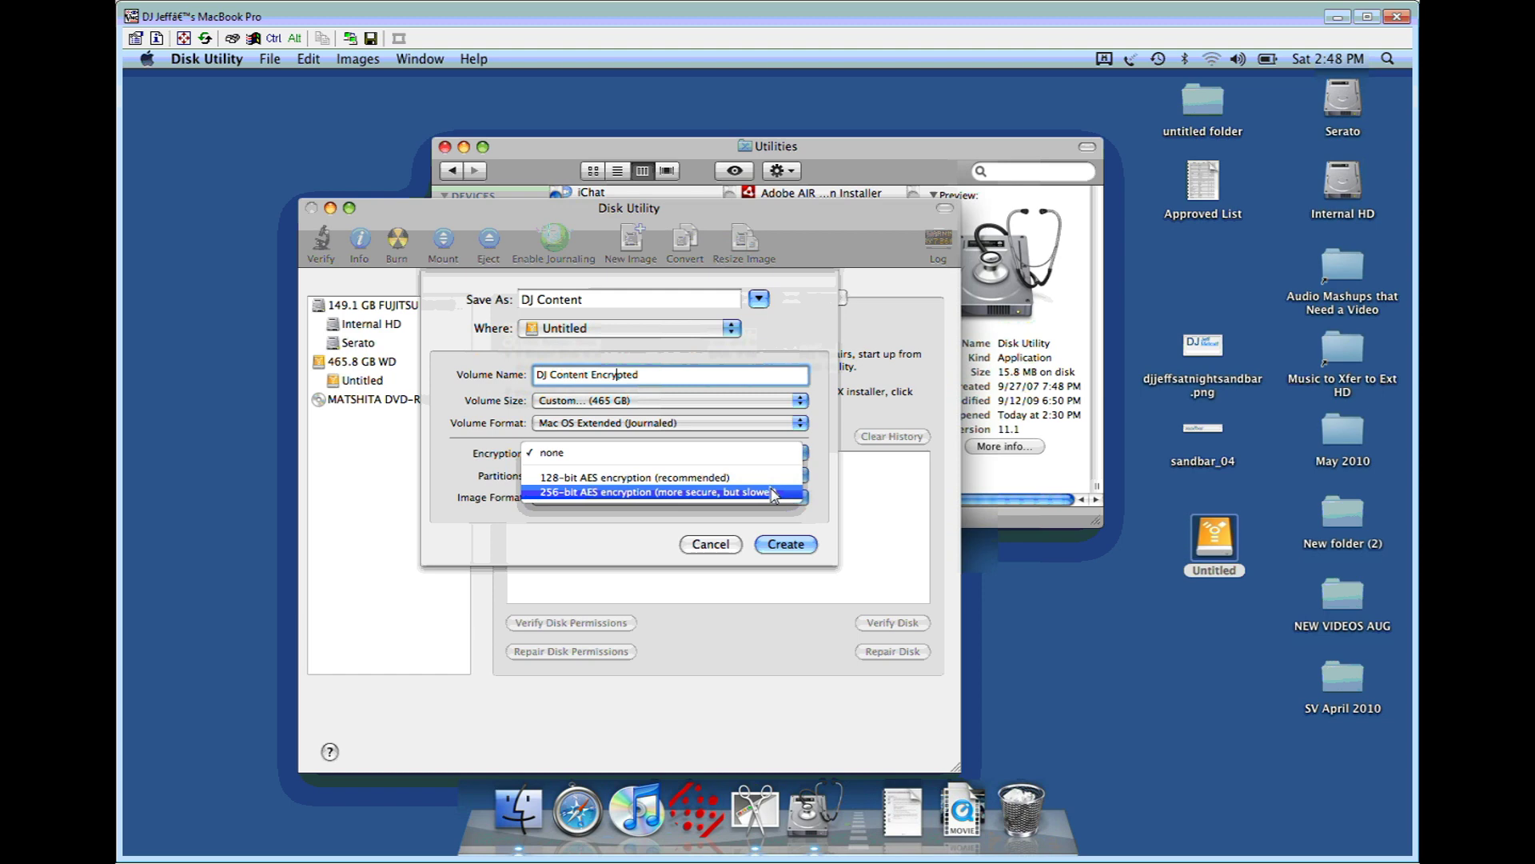
{"action": "left_click", "coordinate": [774, 478]}
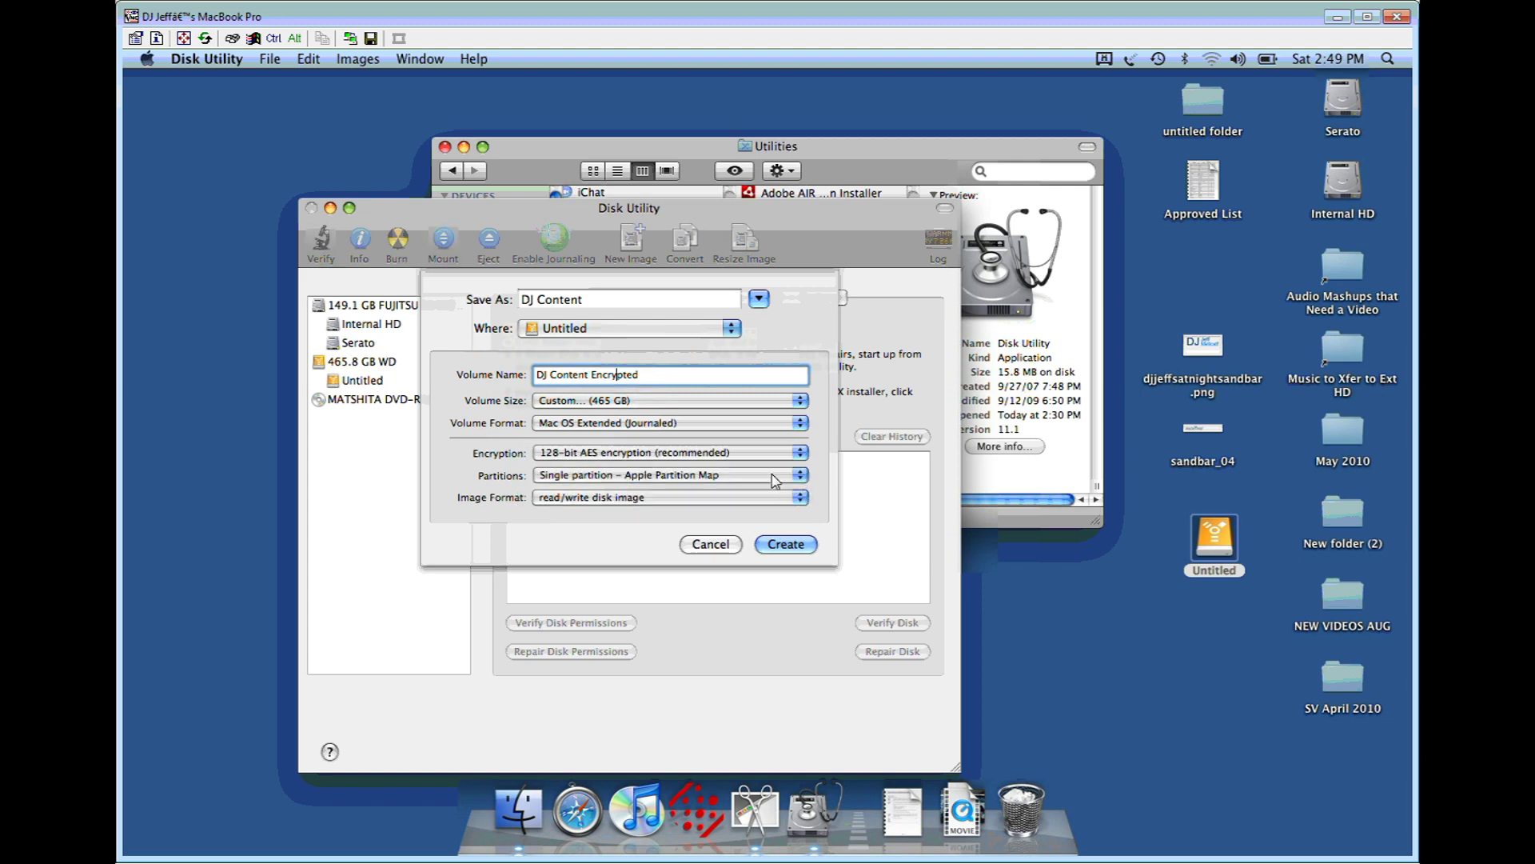
Step: Leave partitions as Apple Partition Map and set the image format to sparse disk image
{"action": "left_click", "coordinate": [774, 480]}
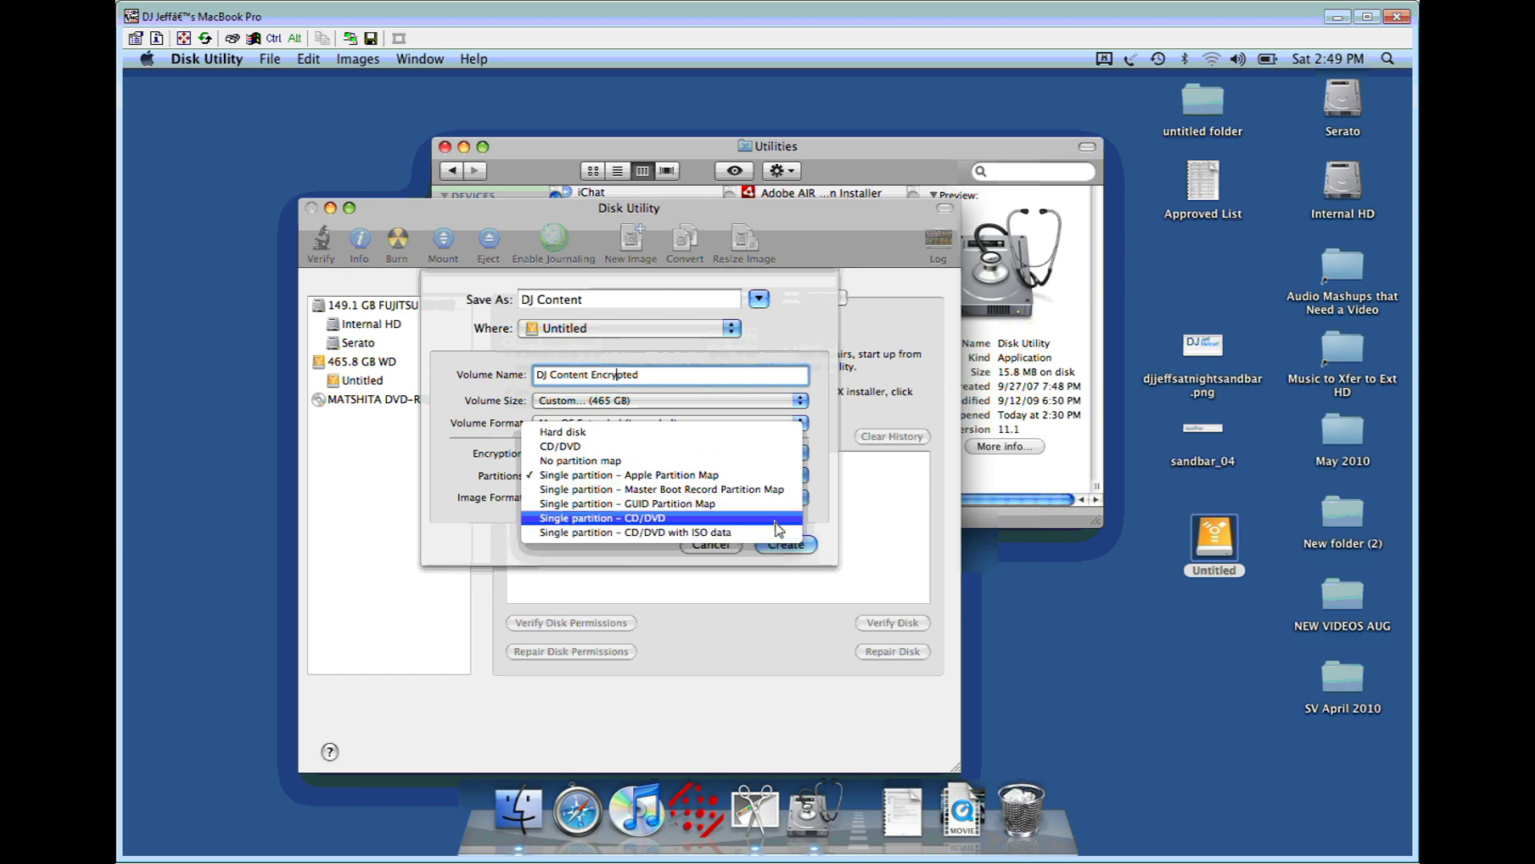
{"action": "left_click", "coordinate": [824, 449]}
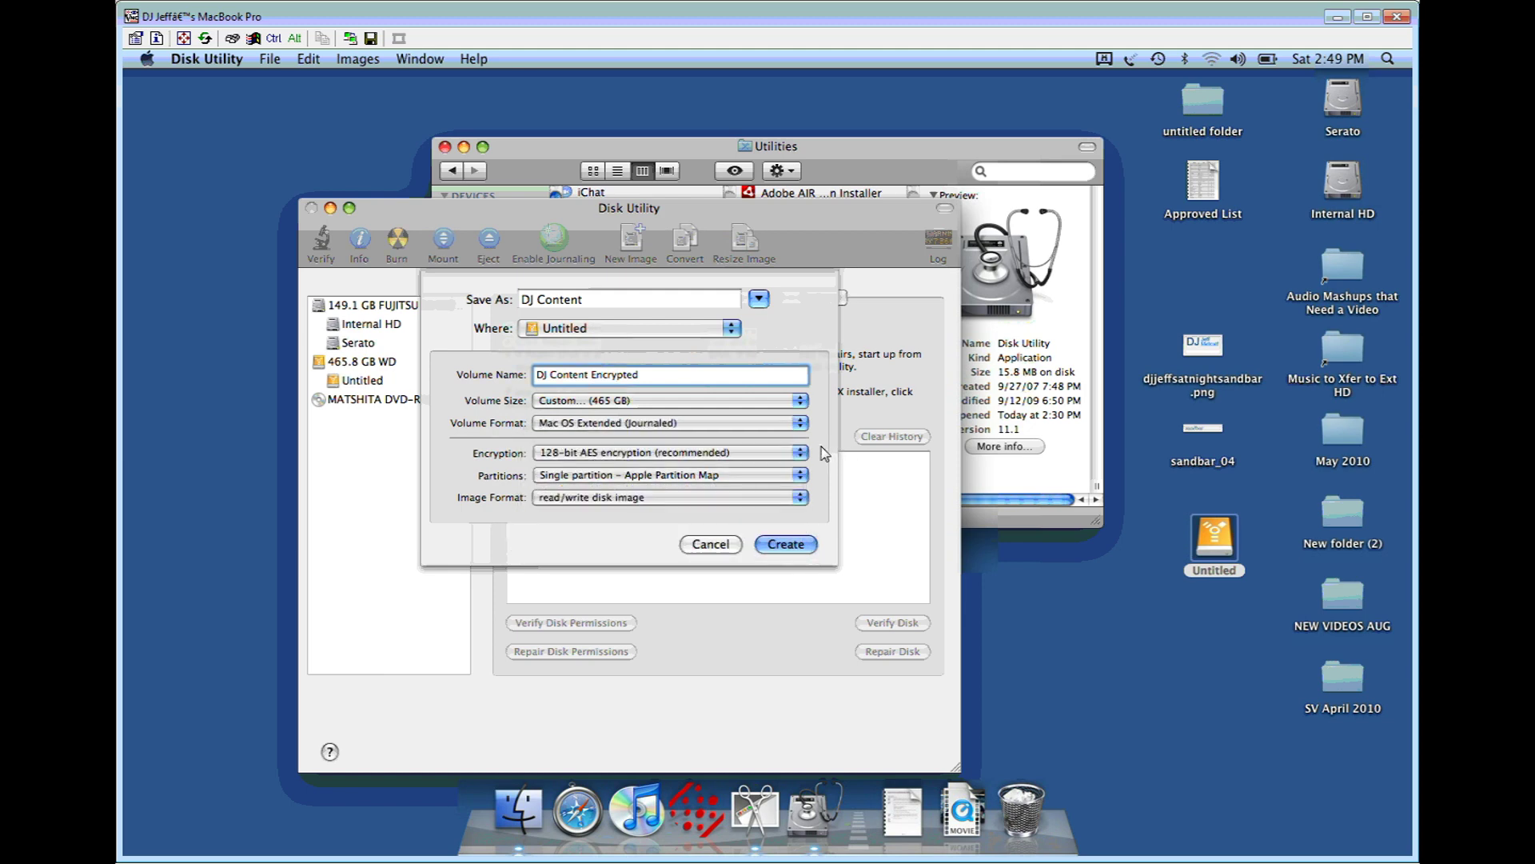
{"action": "left_click", "coordinate": [800, 498]}
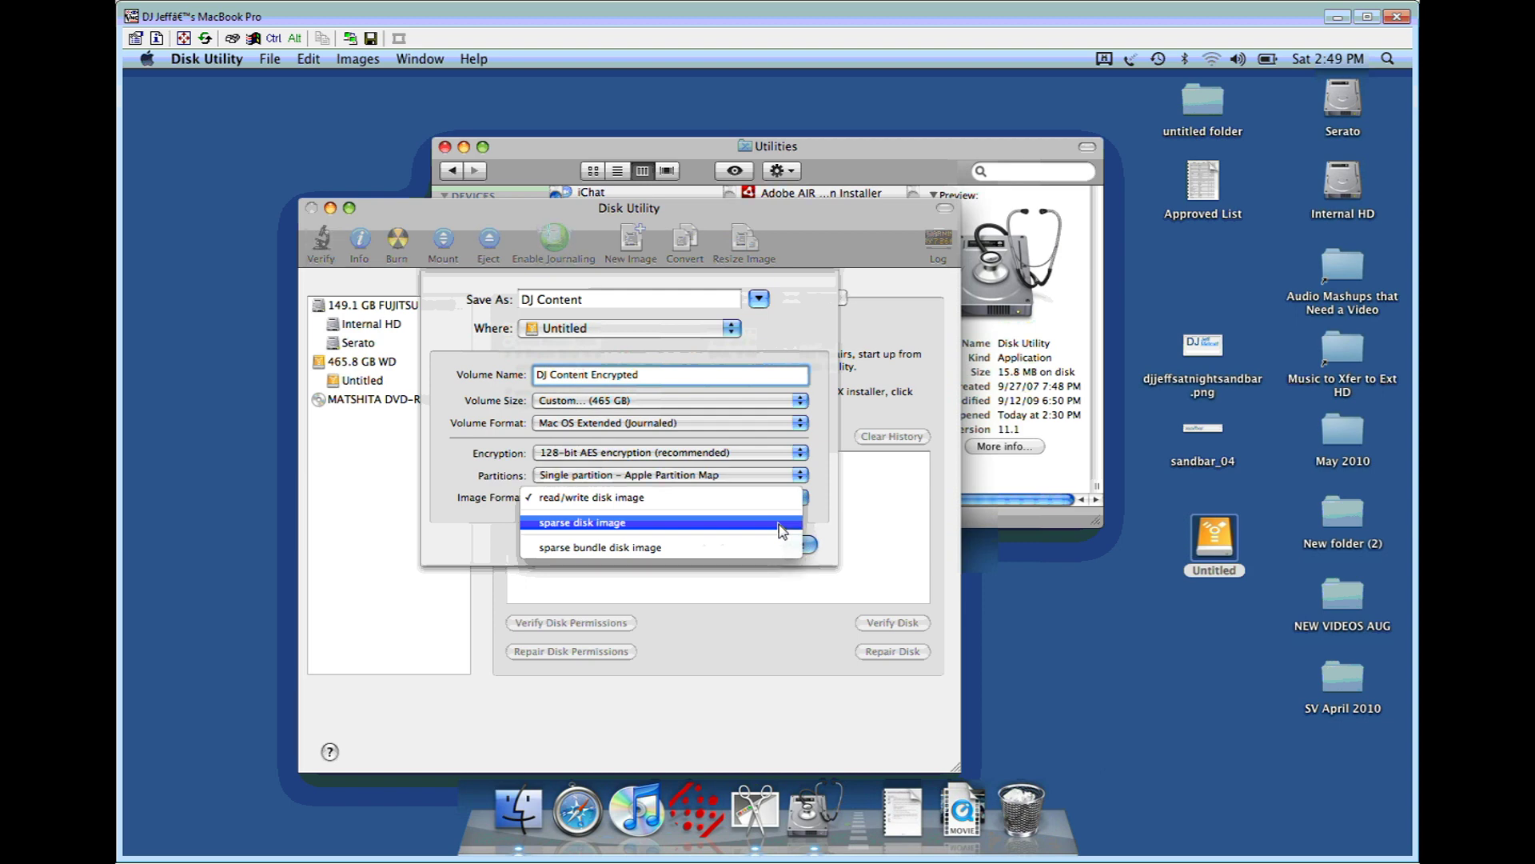
{"action": "left_click", "coordinate": [781, 530]}
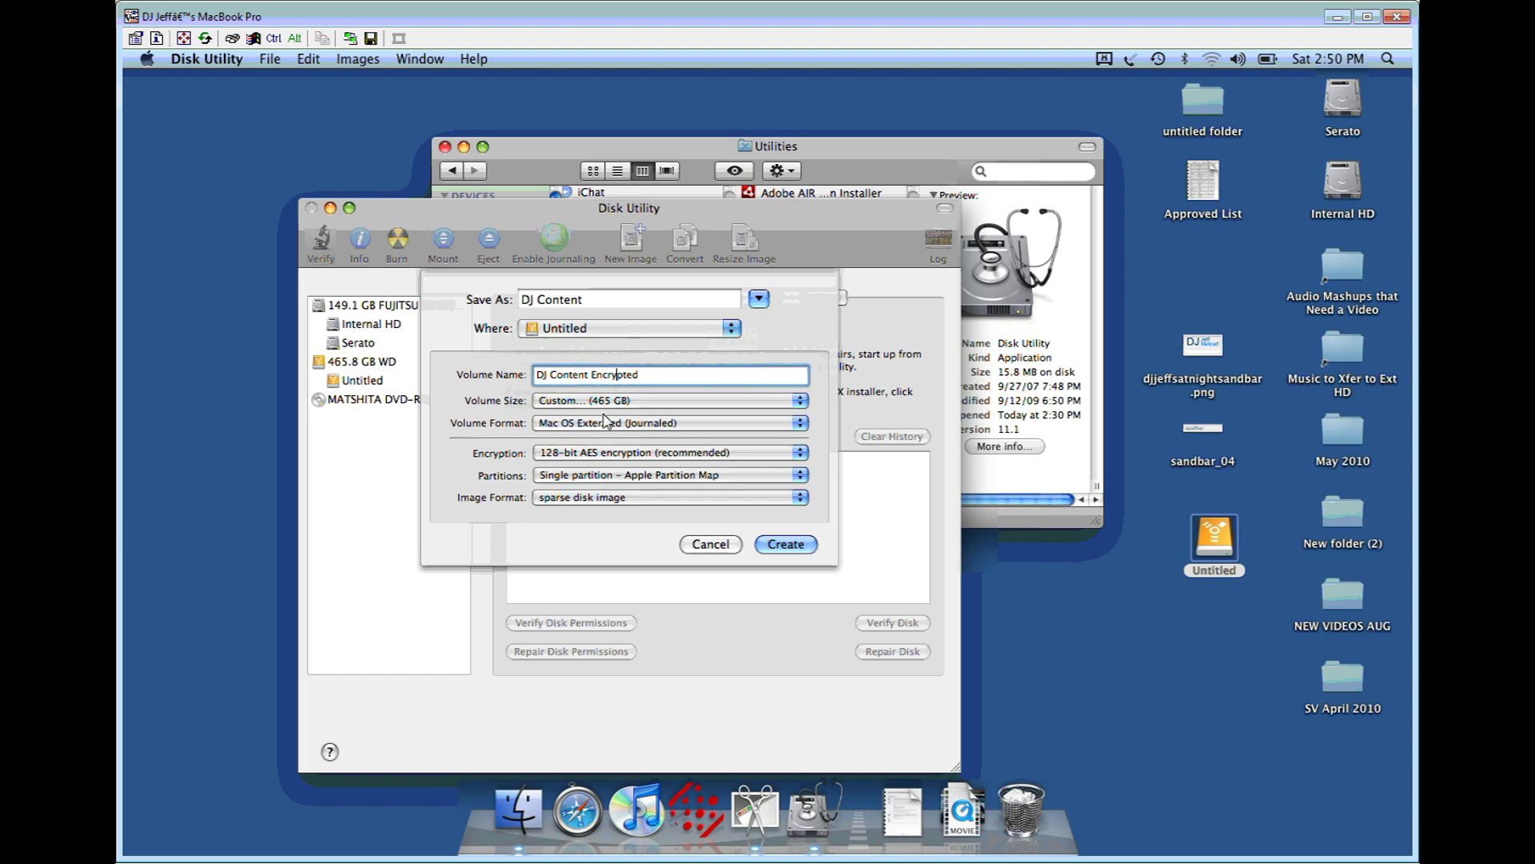
Step: Create the image and expand the details of the DJ Content.sparseimage password prompt
{"action": "left_click", "coordinate": [783, 547]}
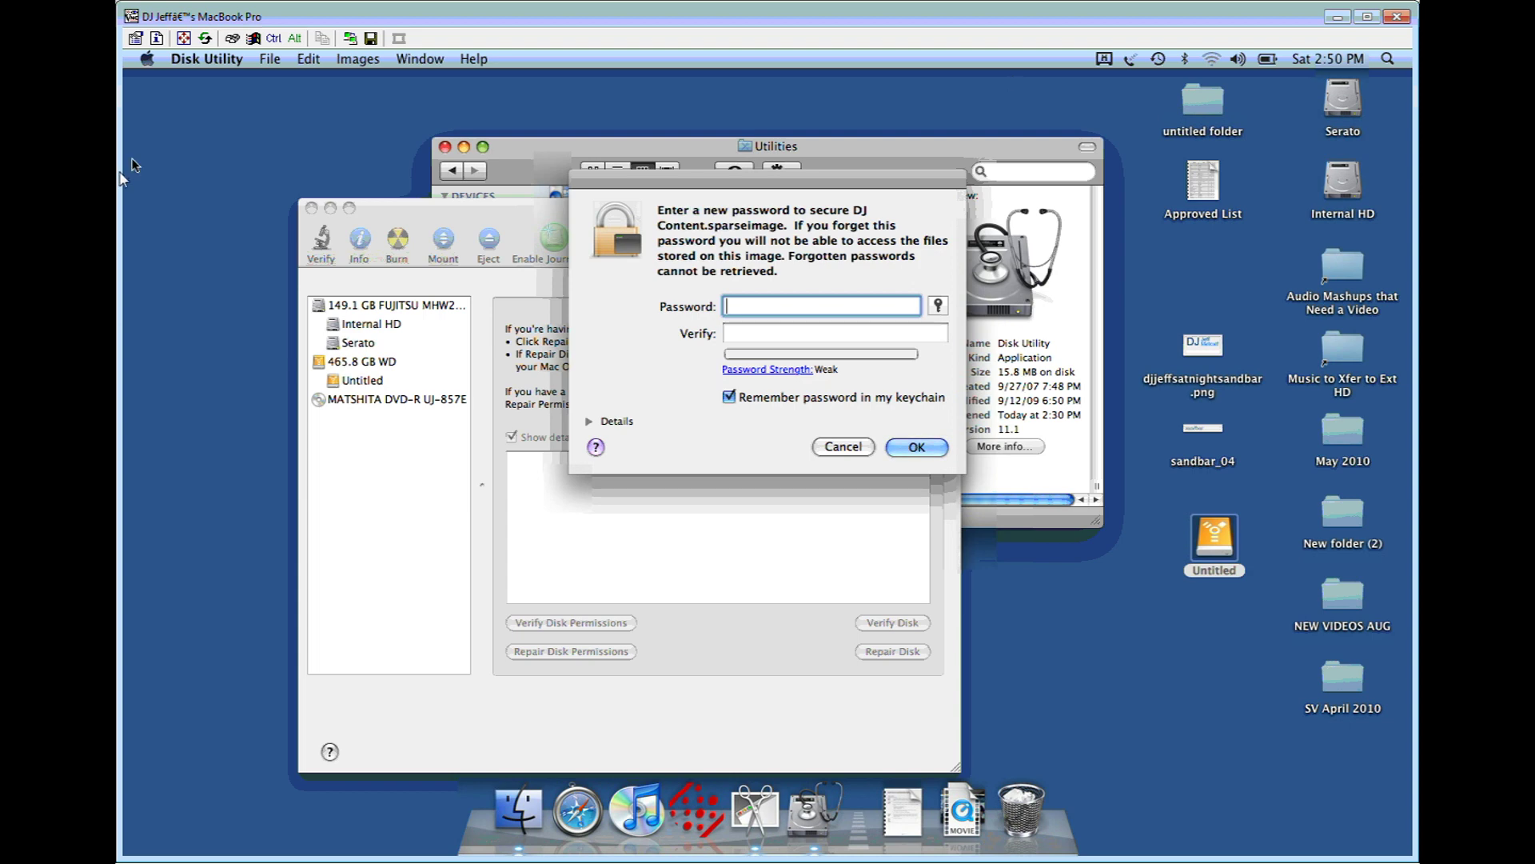
{"action": "left_click", "coordinate": [590, 422]}
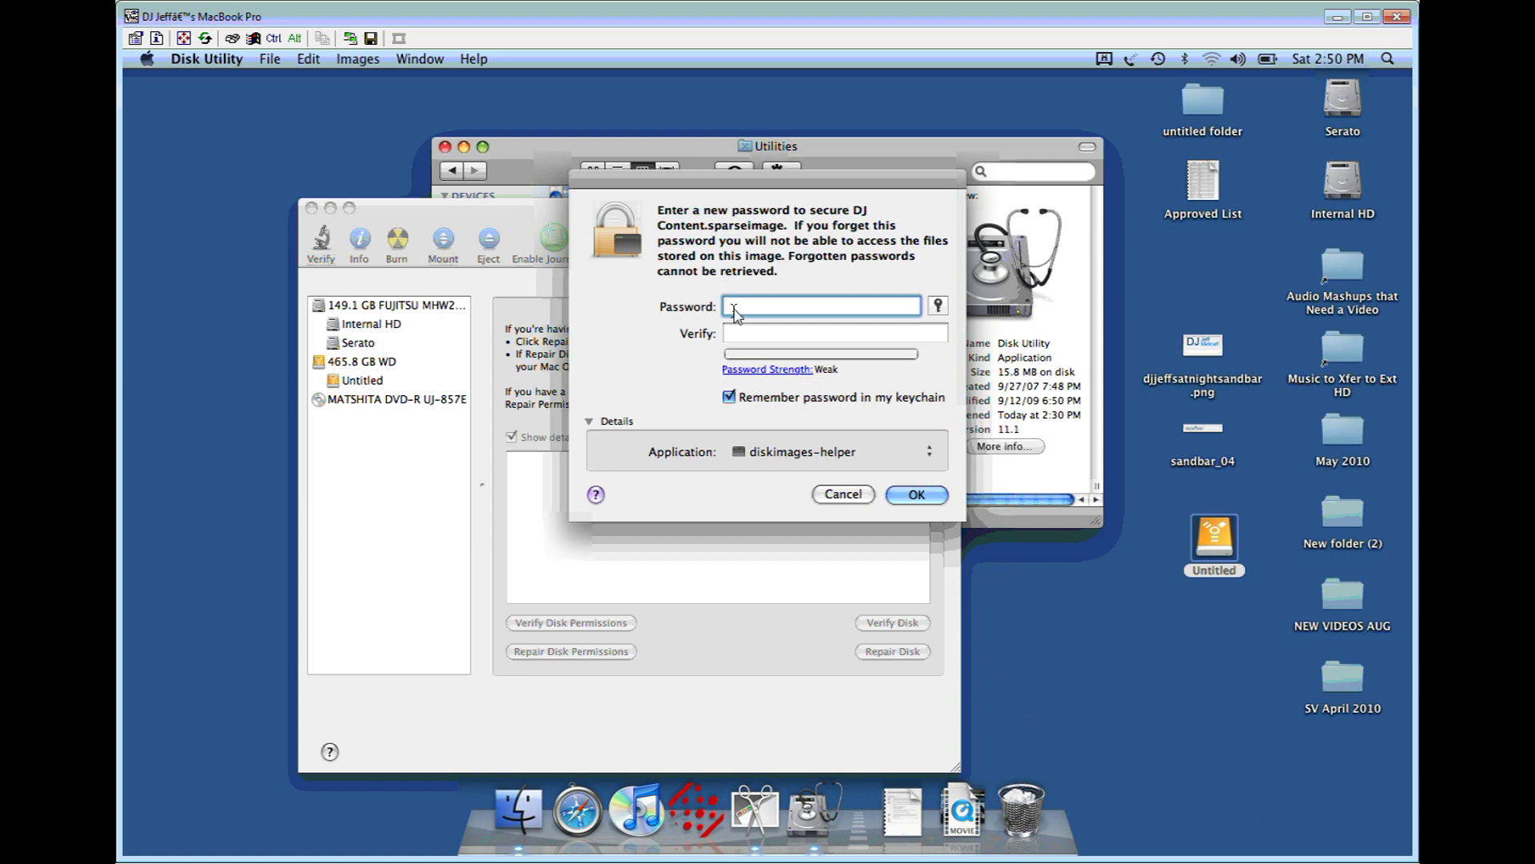
Step: Fill the Password field with a Memorable-type suggestion from Password Assistant
{"action": "left_click", "coordinate": [783, 371]}
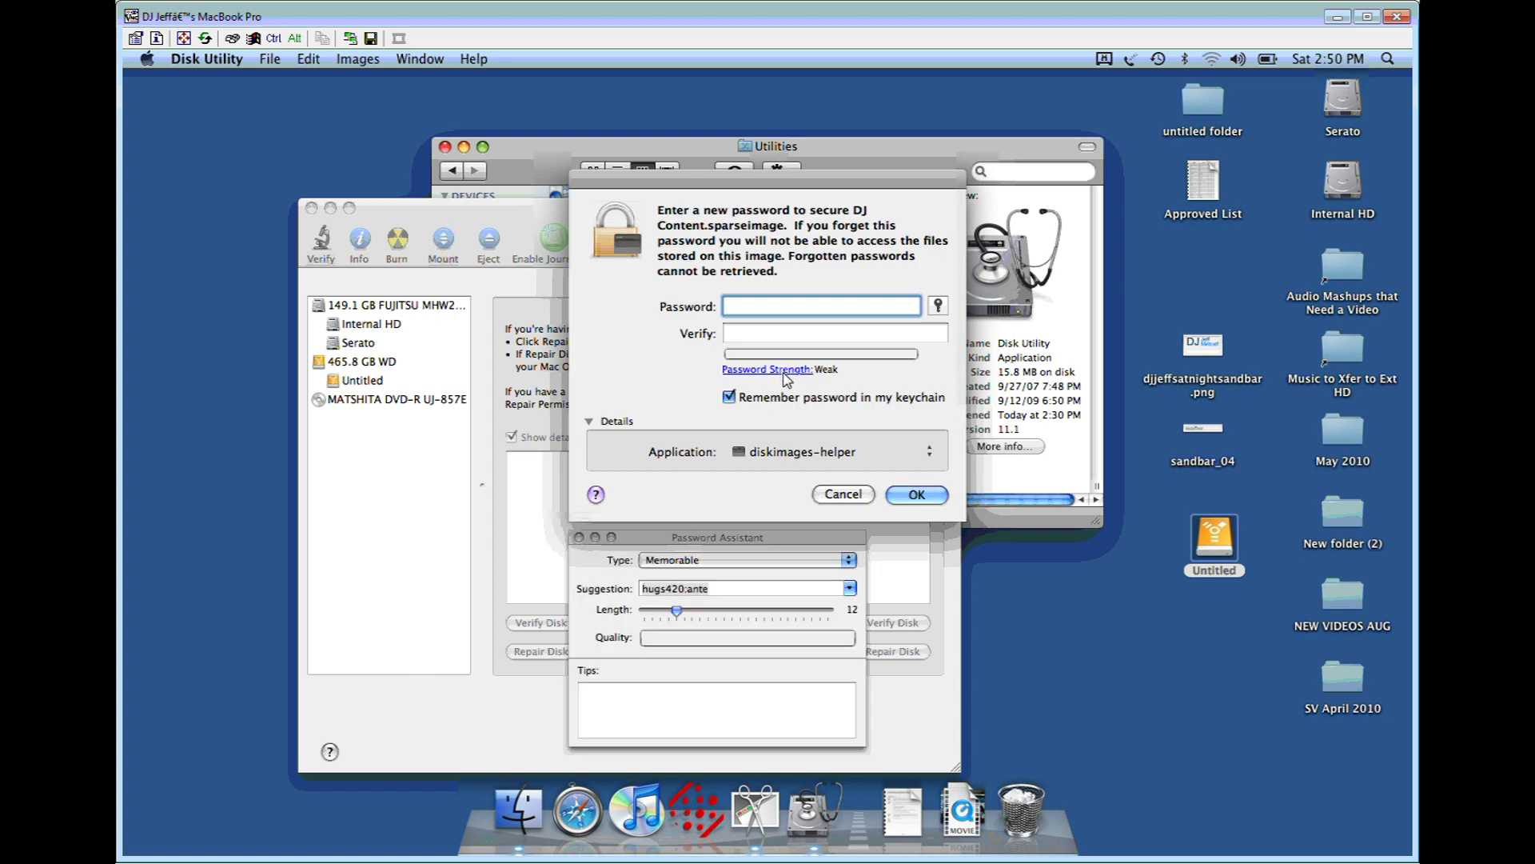
{"action": "left_click", "coordinate": [579, 536]}
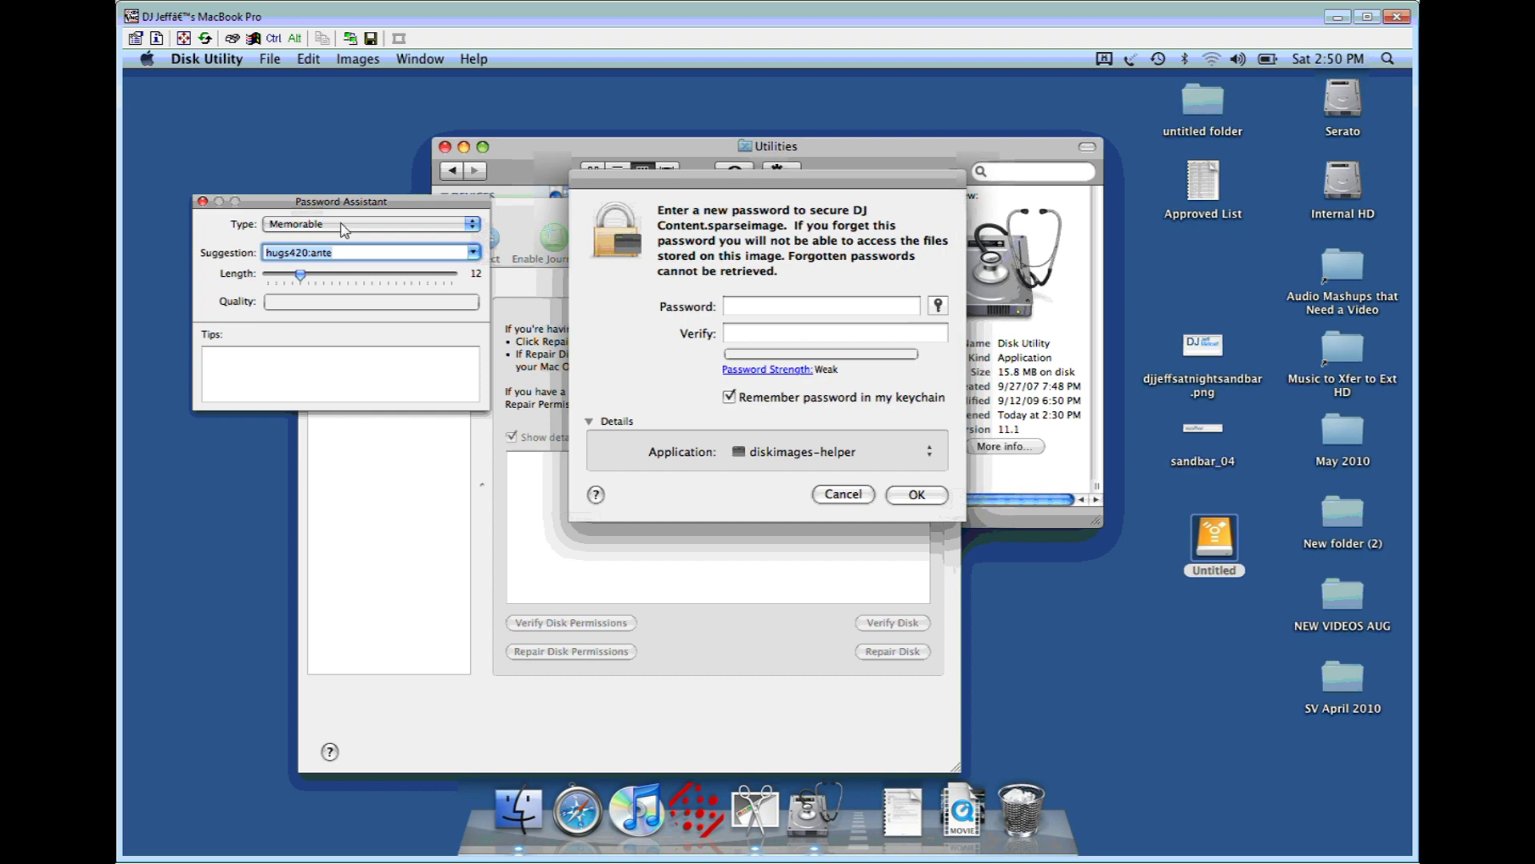
{"action": "left_click", "coordinate": [343, 226]}
{"action": "left_click", "coordinate": [343, 226]}
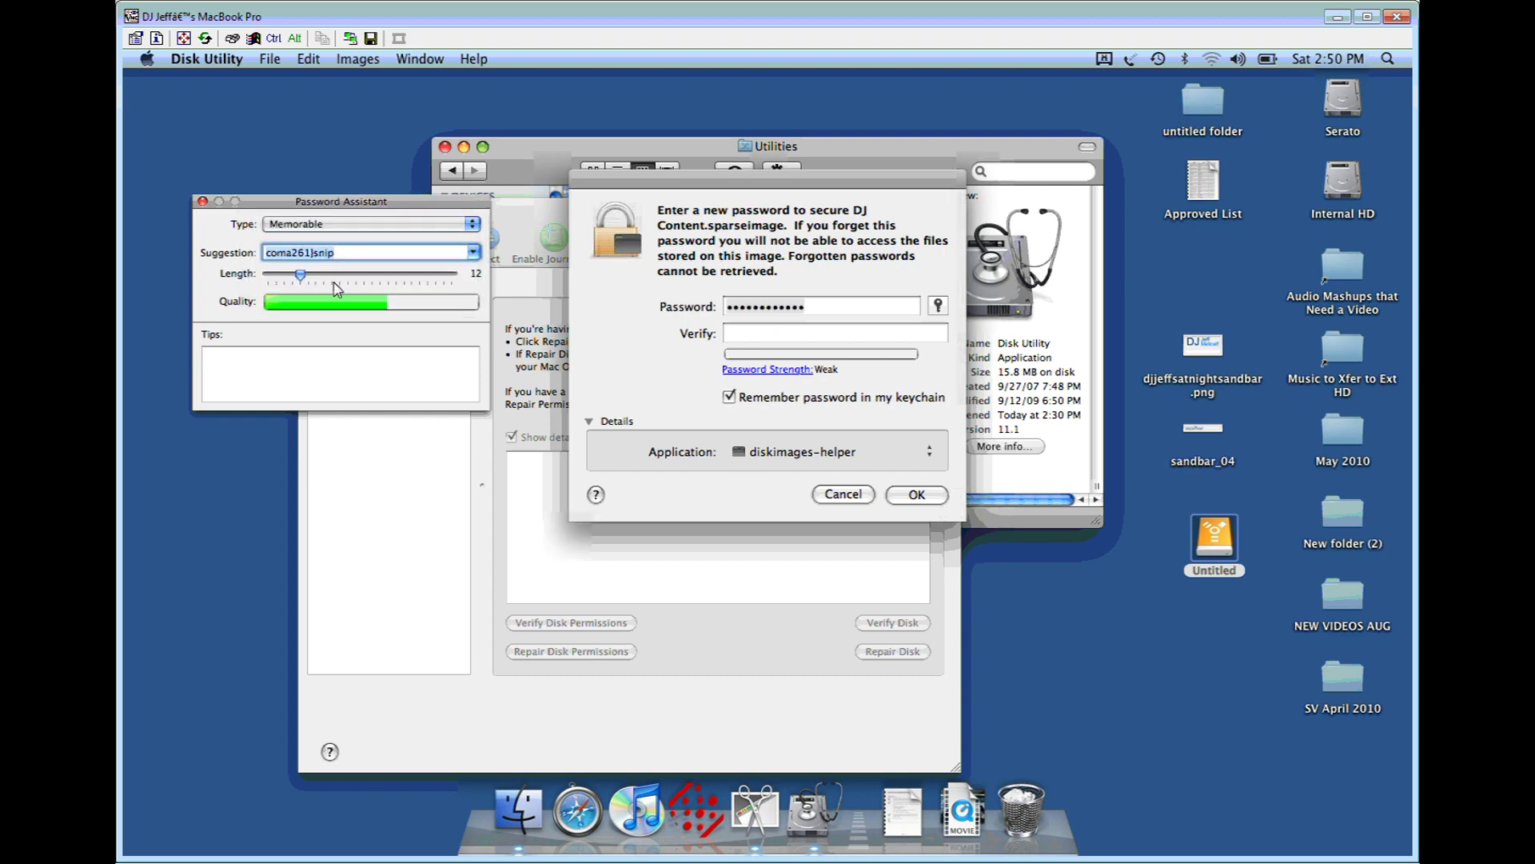
{"action": "left_click", "coordinate": [408, 226]}
{"action": "left_click", "coordinate": [350, 328]}
{"action": "left_click", "coordinate": [828, 308]}
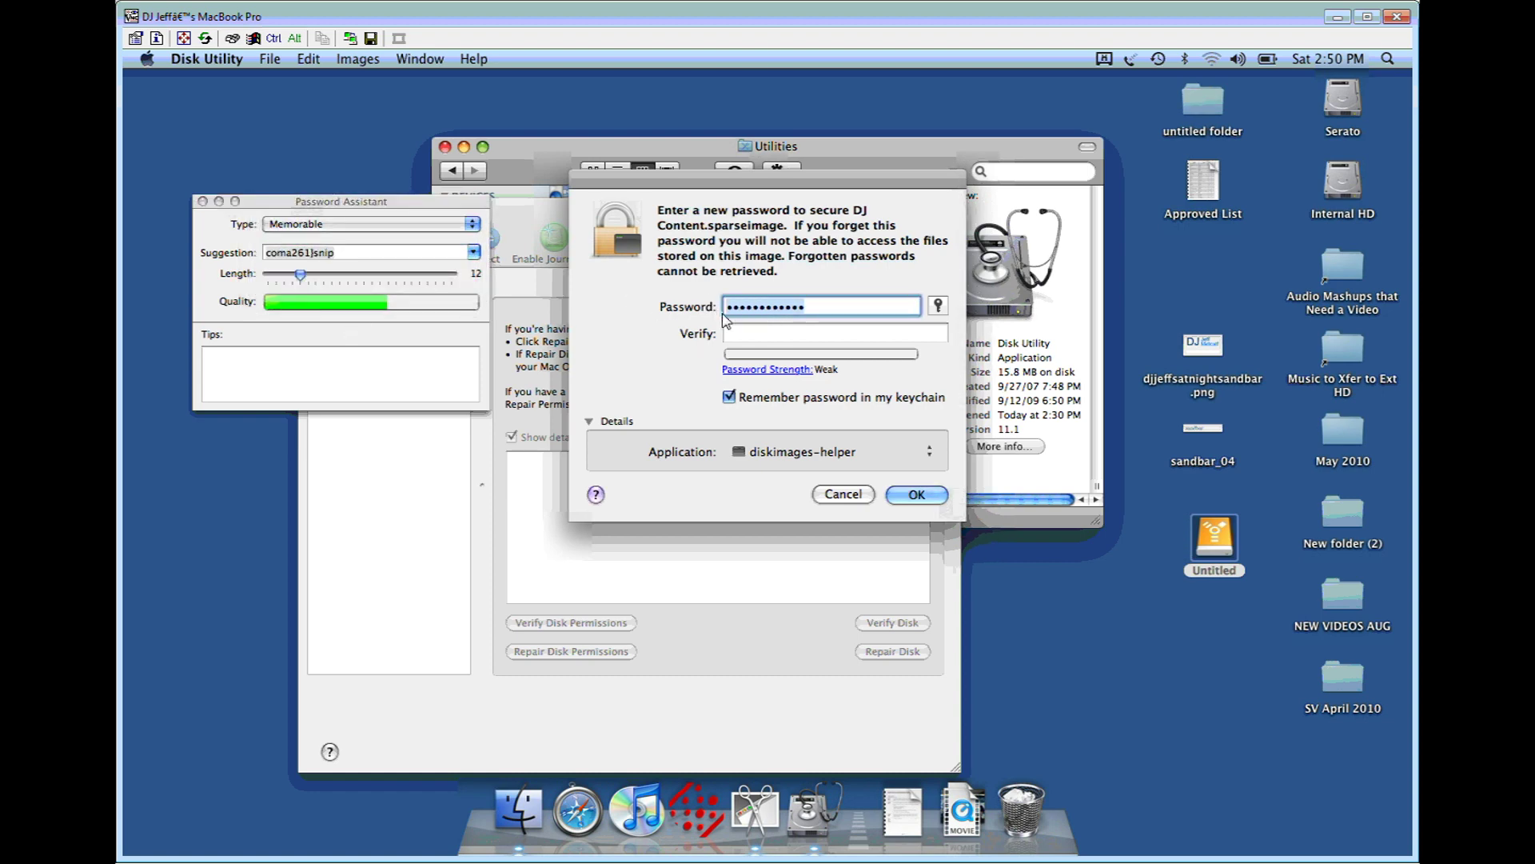
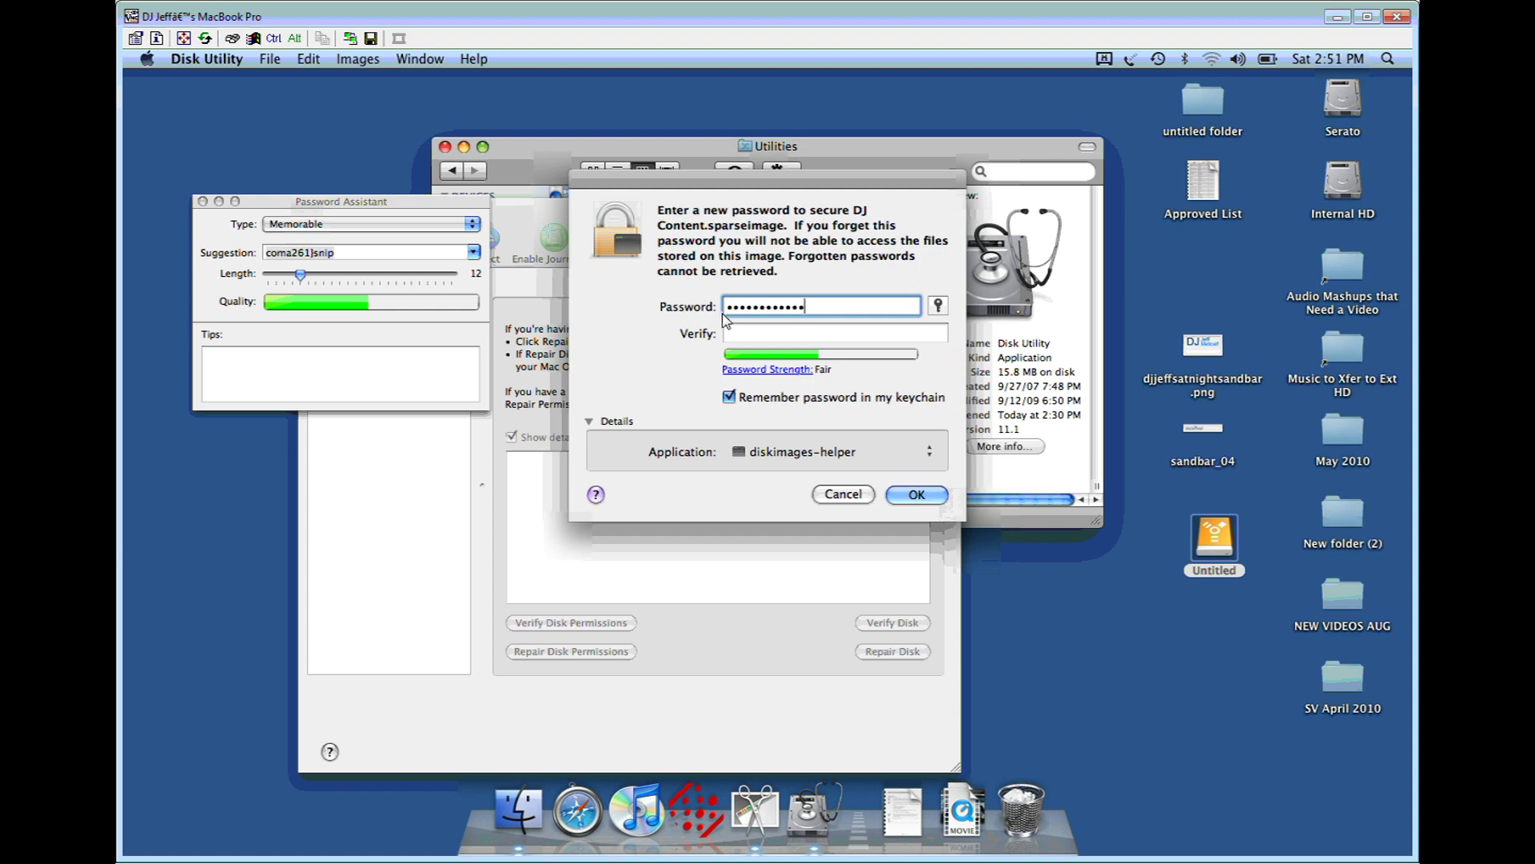
Step: Clear the Password field, type your own password, and repeat it in Verify
{"action": "key", "text": "BackSpace"}
{"action": "key", "text": "BackSpace"}
{"action": "key", "text": "BackSpace"}
{"action": "key", "text": "BackSpace"}
{"action": "key", "text": "BackSpace"}
{"action": "key", "text": "BackSpace"}
{"action": "key", "text": "BackSpace"}
{"action": "key", "text": "BackSpace"}
{"action": "key", "text": "BackSpace"}
{"action": "key", "text": "BackSpace"}
{"action": "key", "text": "BackSpace"}
{"action": "key", "text": "BackSpace"}
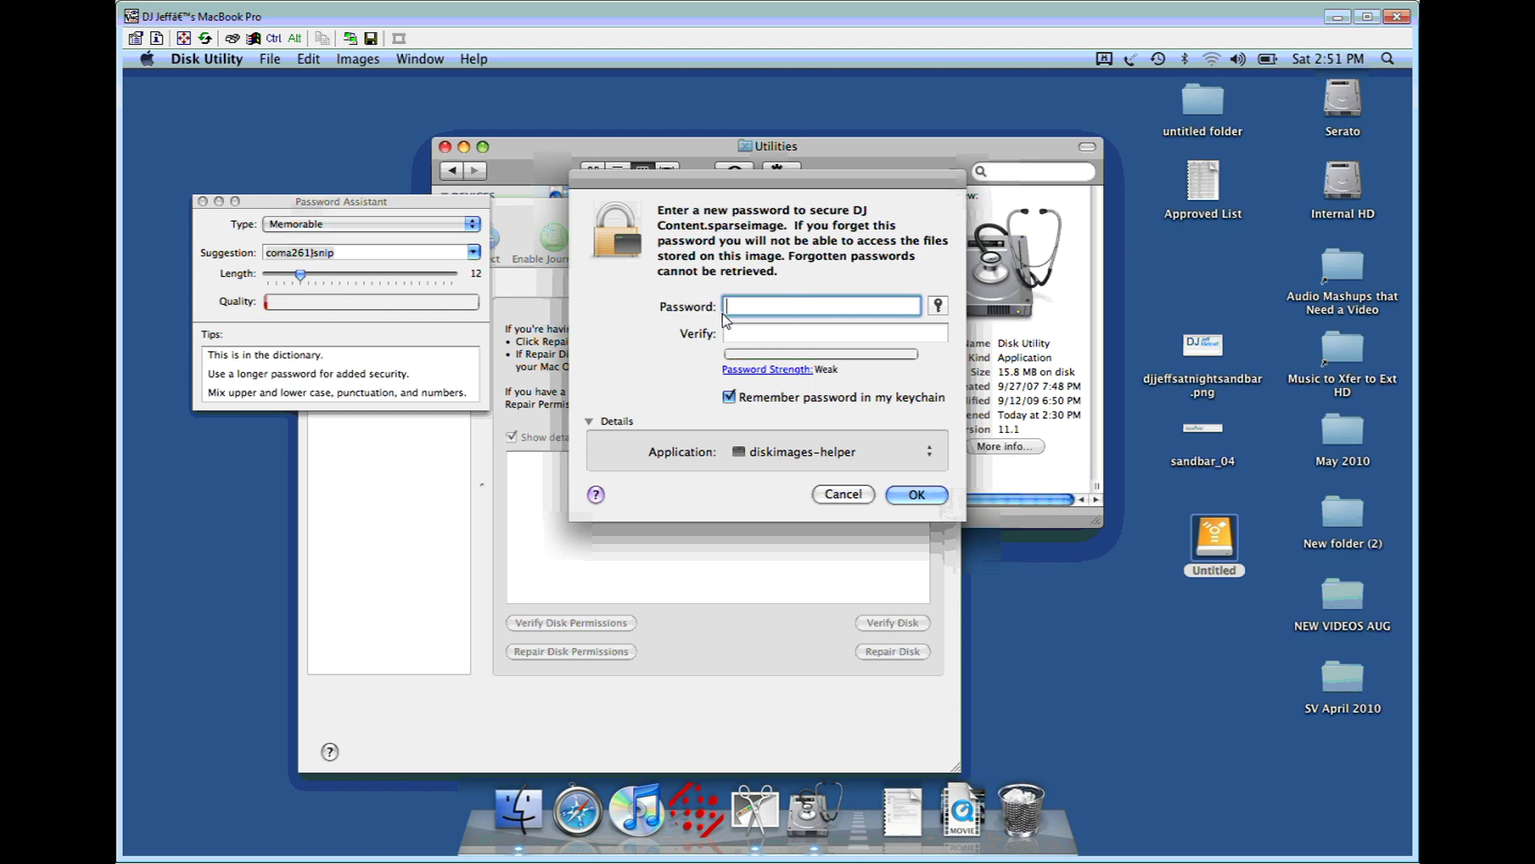
{"action": "type", "text": "password"}
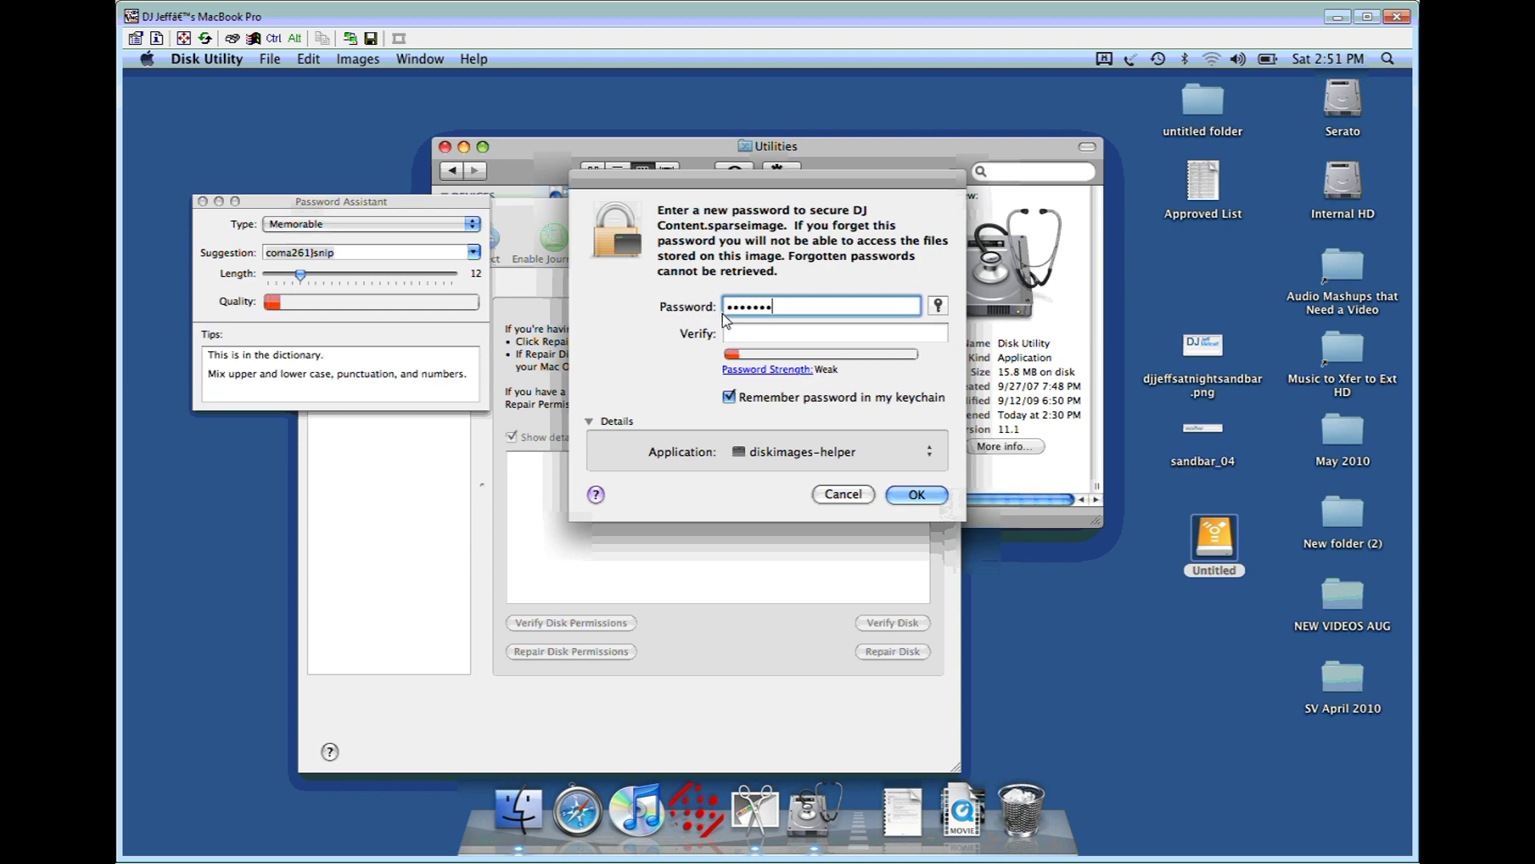
{"action": "key", "text": "Tab"}
{"action": "type", "text": "password"}
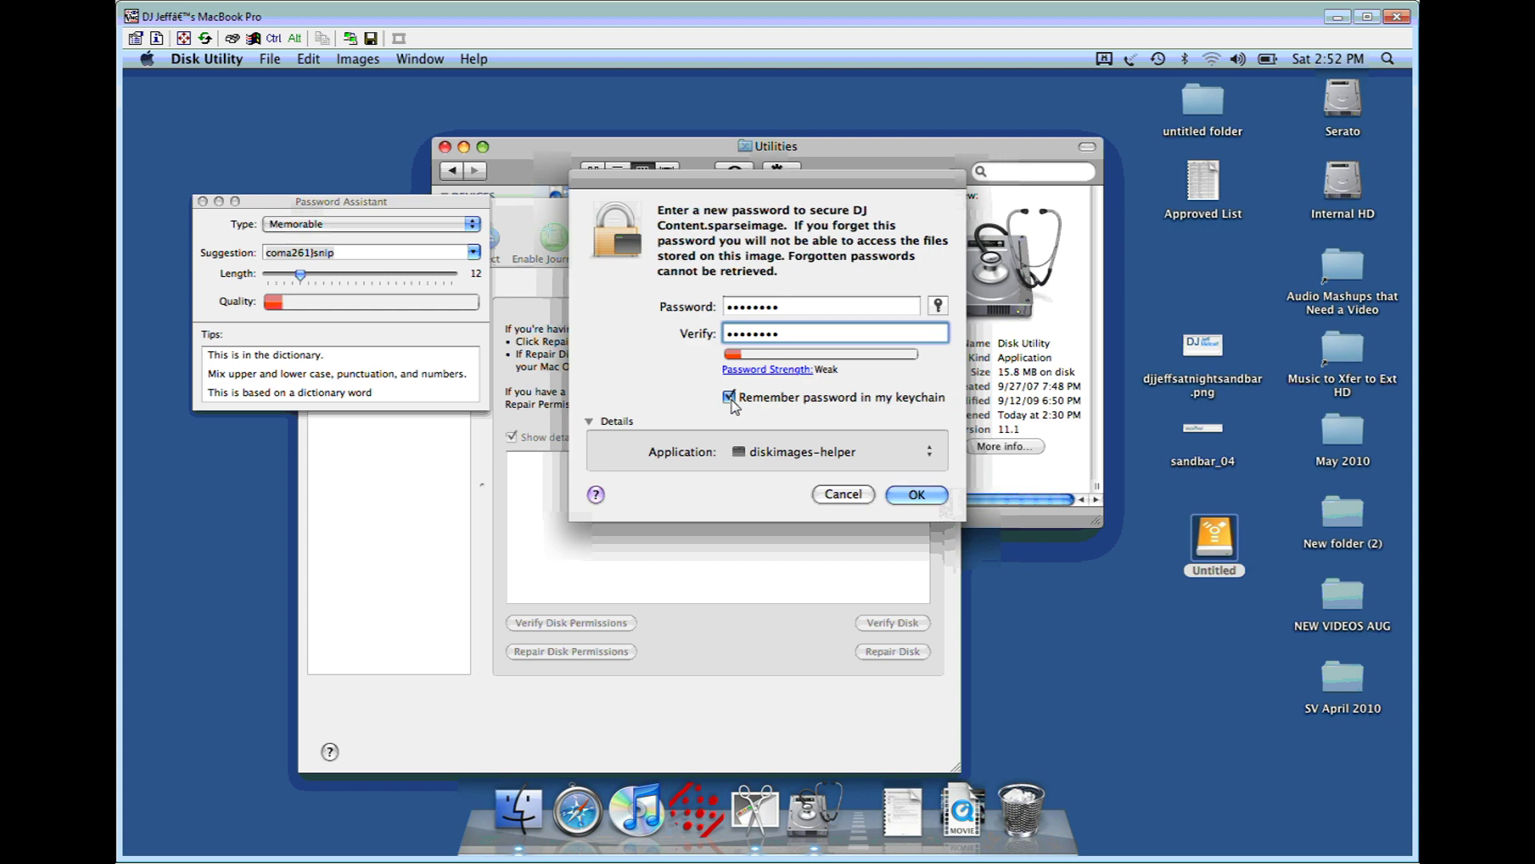
Step: Turn off 'Remember password in my keychain' and confirm to create DJ Content.sparseimage
{"action": "left_click", "coordinate": [730, 398]}
{"action": "left_click", "coordinate": [917, 495]}
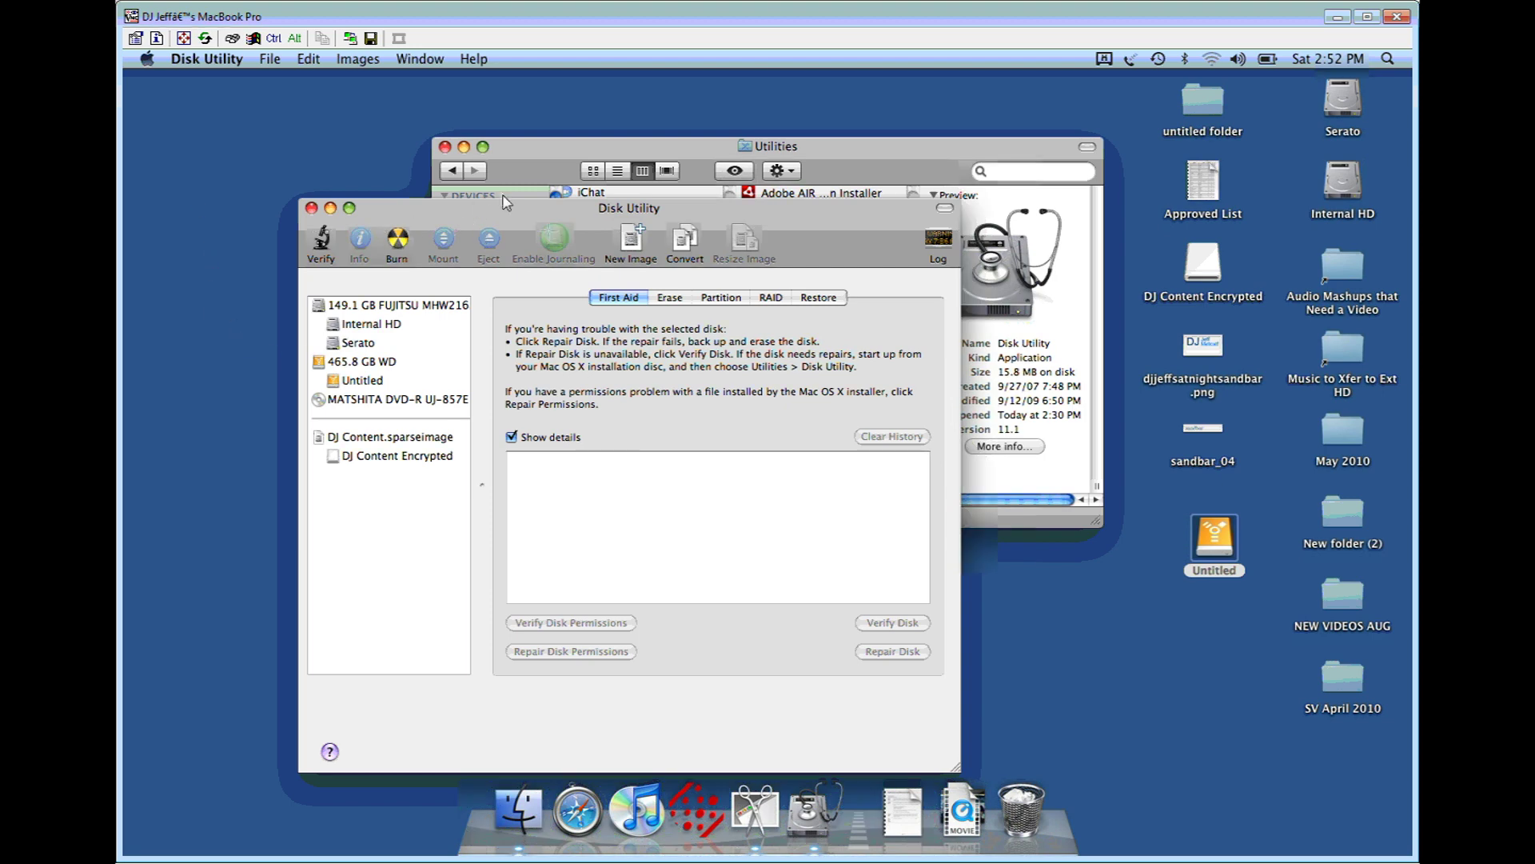
Step: Check that the Untitled drive holds DJ Content.sparseimage, a Sparse Disk Image using 157.1 MB on disk
{"action": "left_click", "coordinate": [534, 154]}
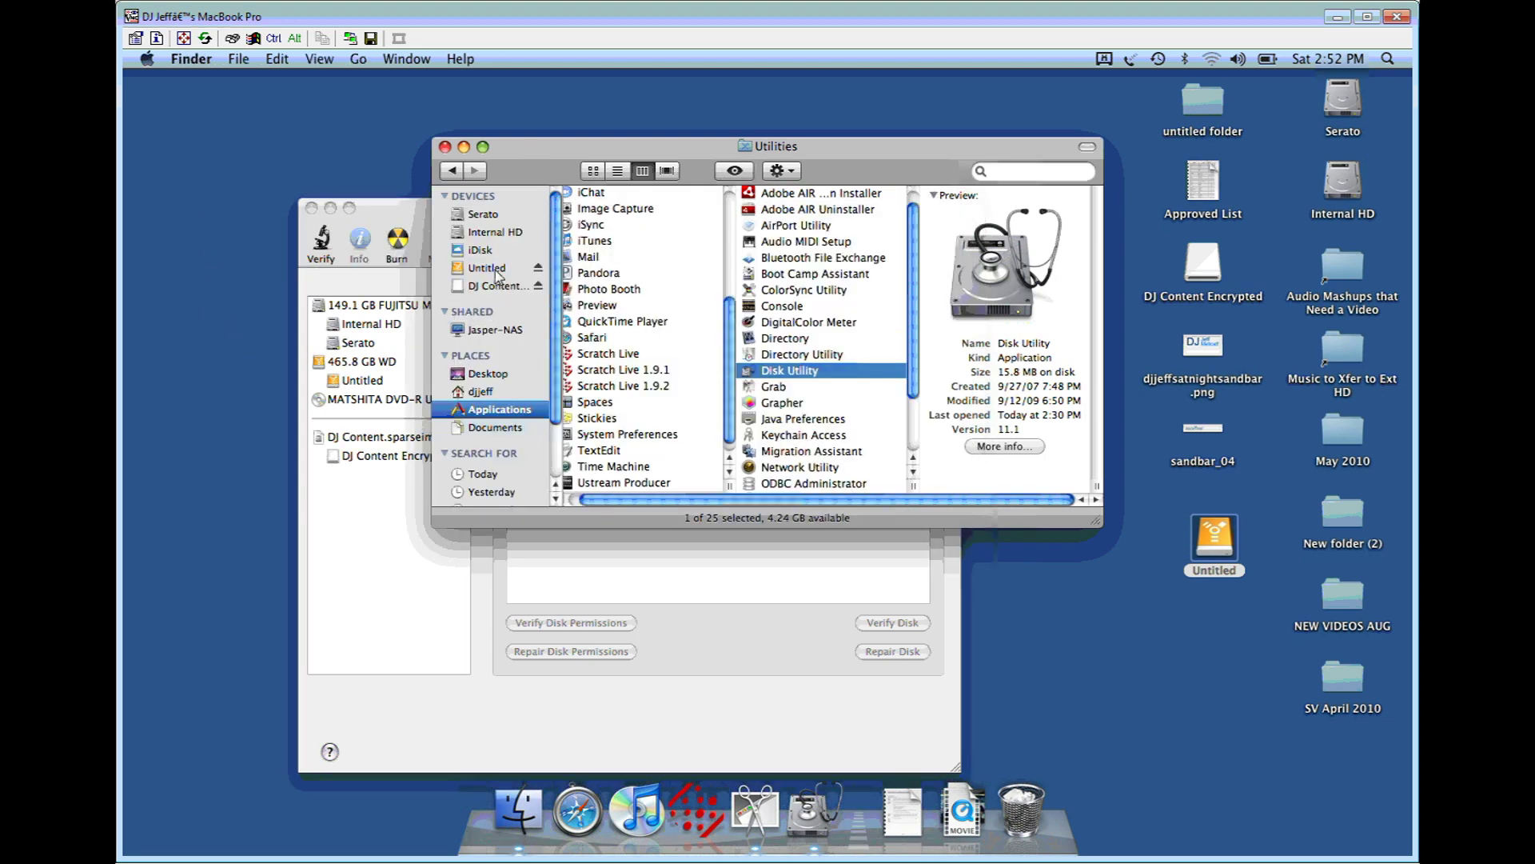
{"action": "left_click", "coordinate": [473, 290]}
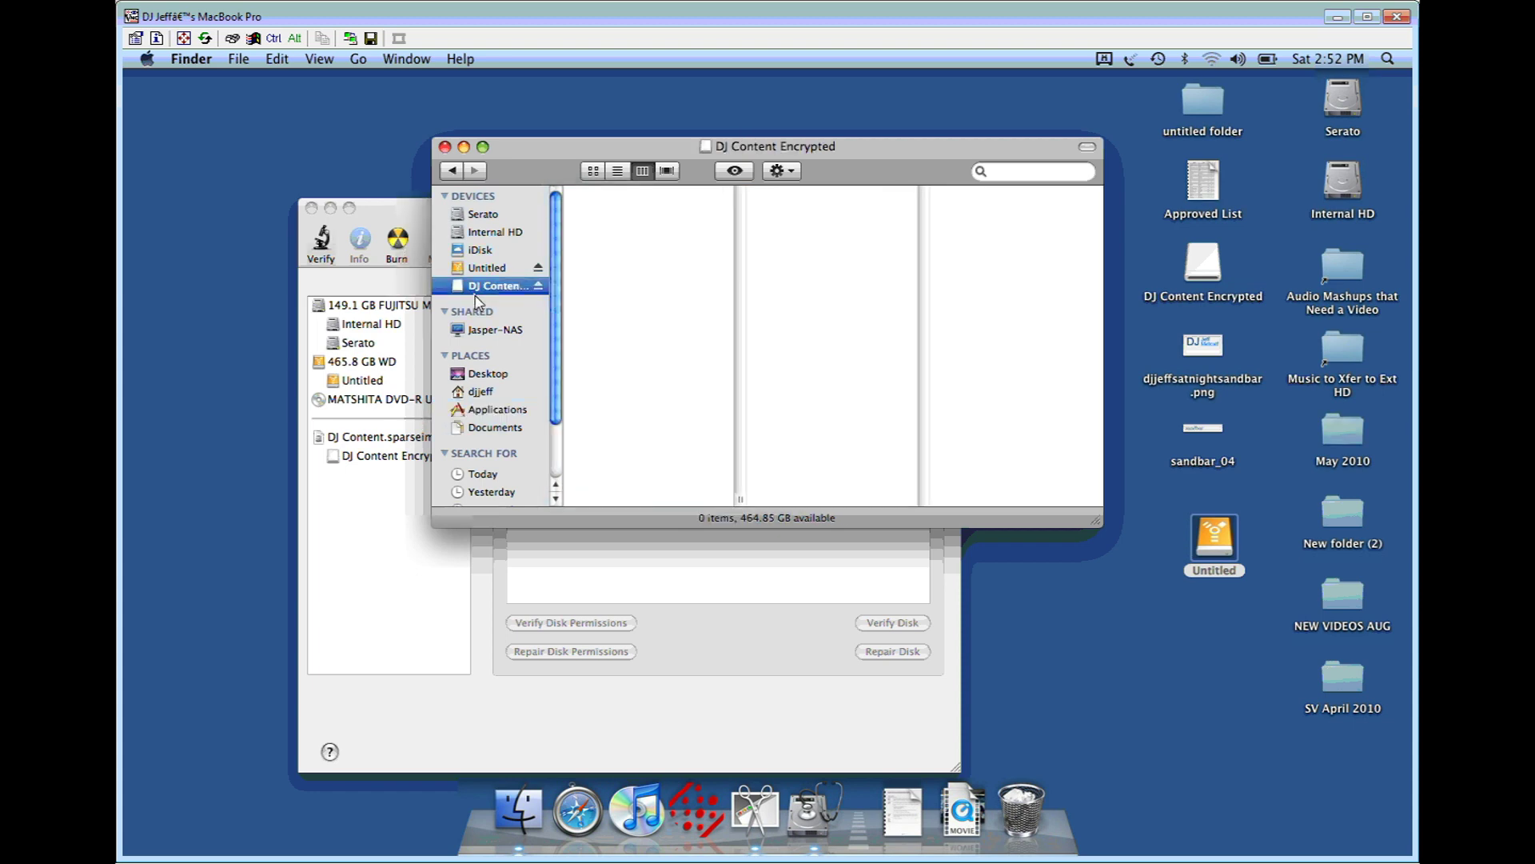
{"action": "left_click_drag", "start_coordinate": [862, 181], "coordinate": [871, 180]}
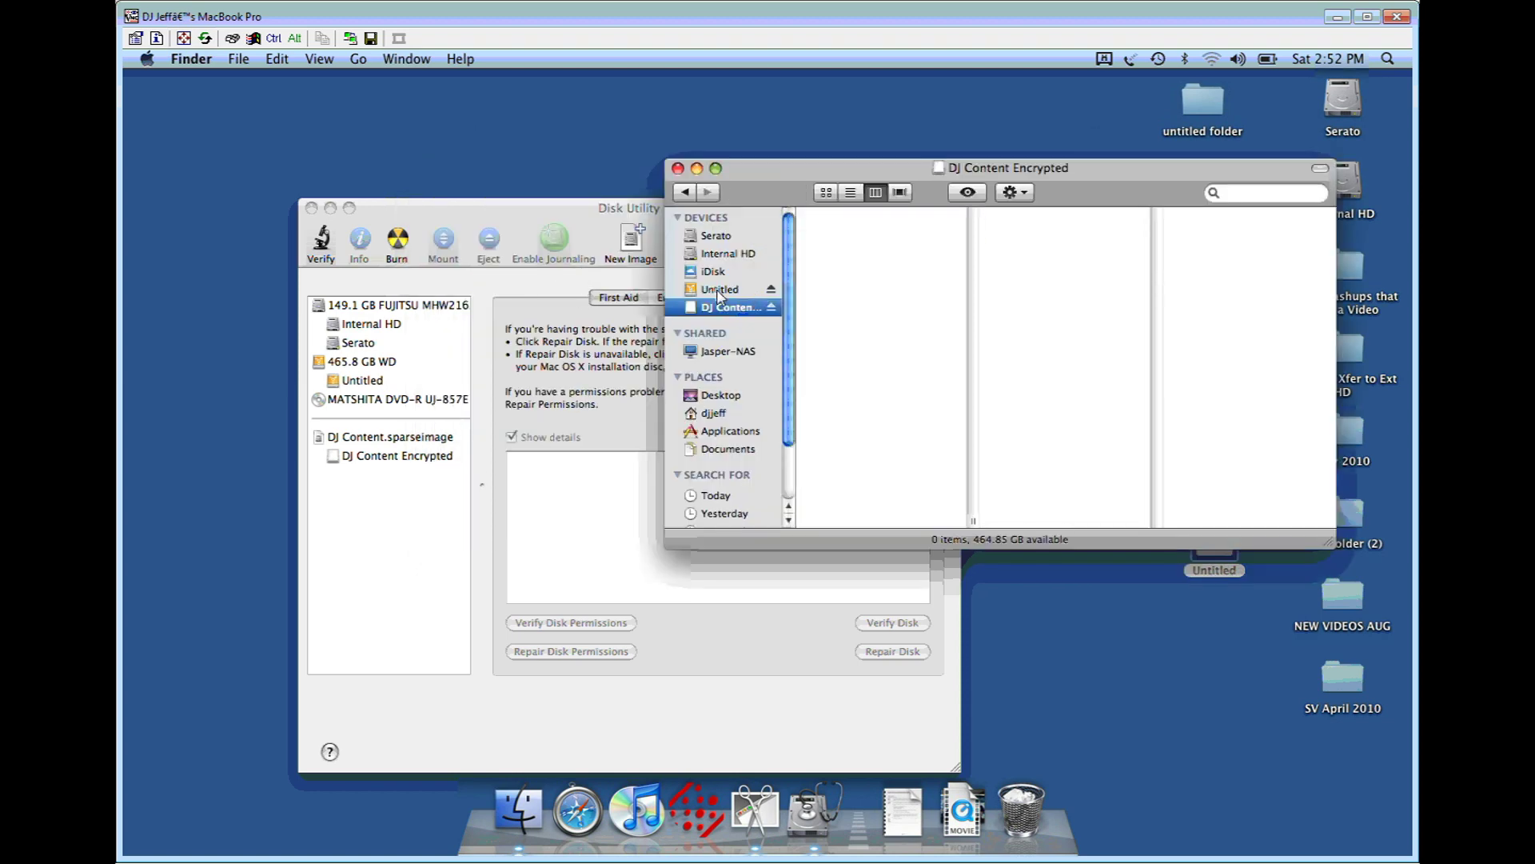
{"action": "left_click", "coordinate": [719, 292]}
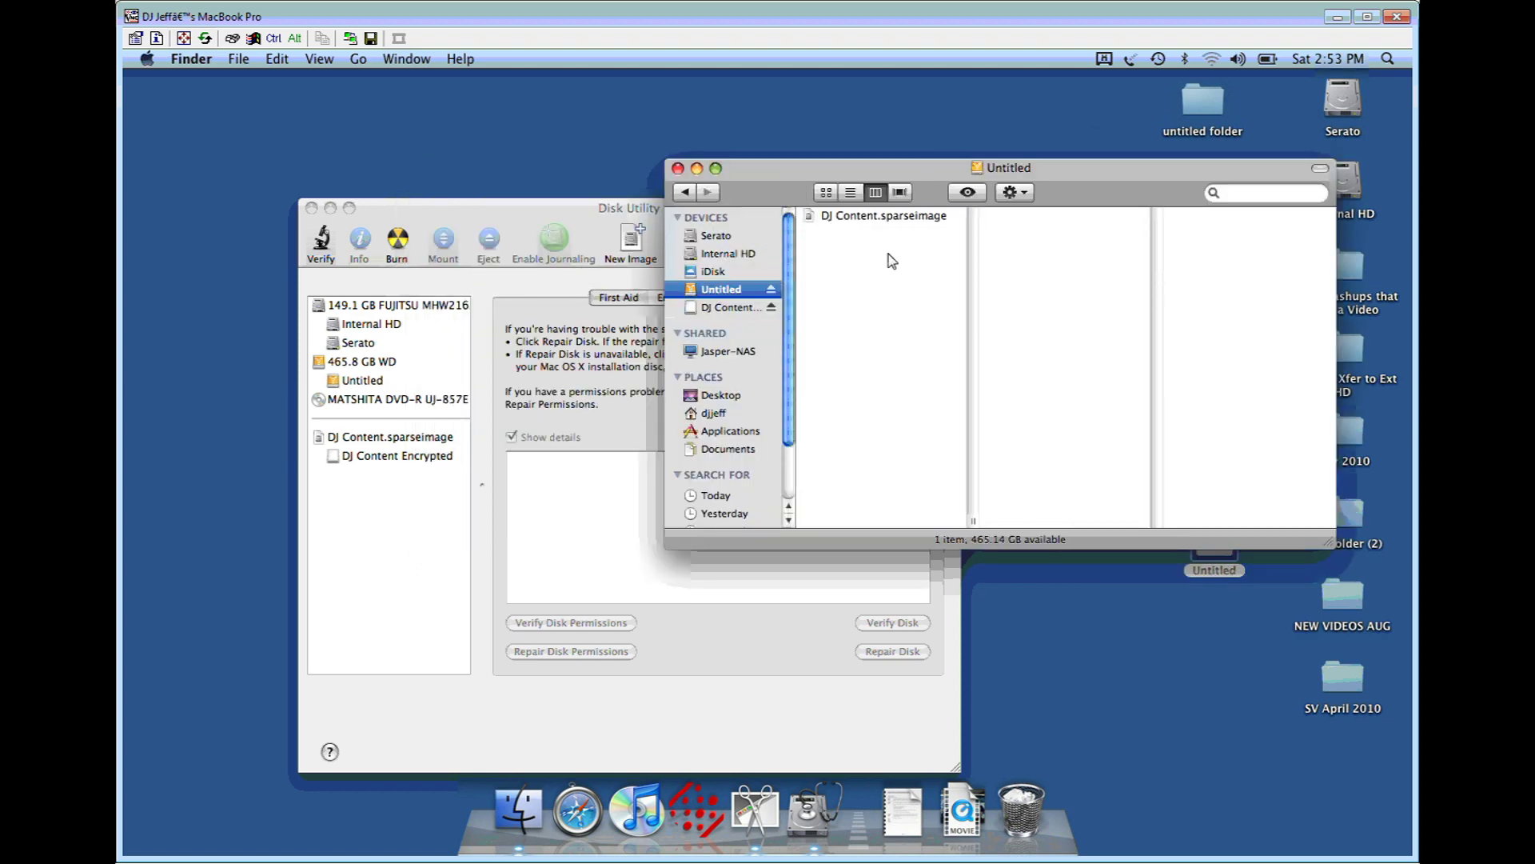
{"action": "left_click", "coordinate": [871, 227]}
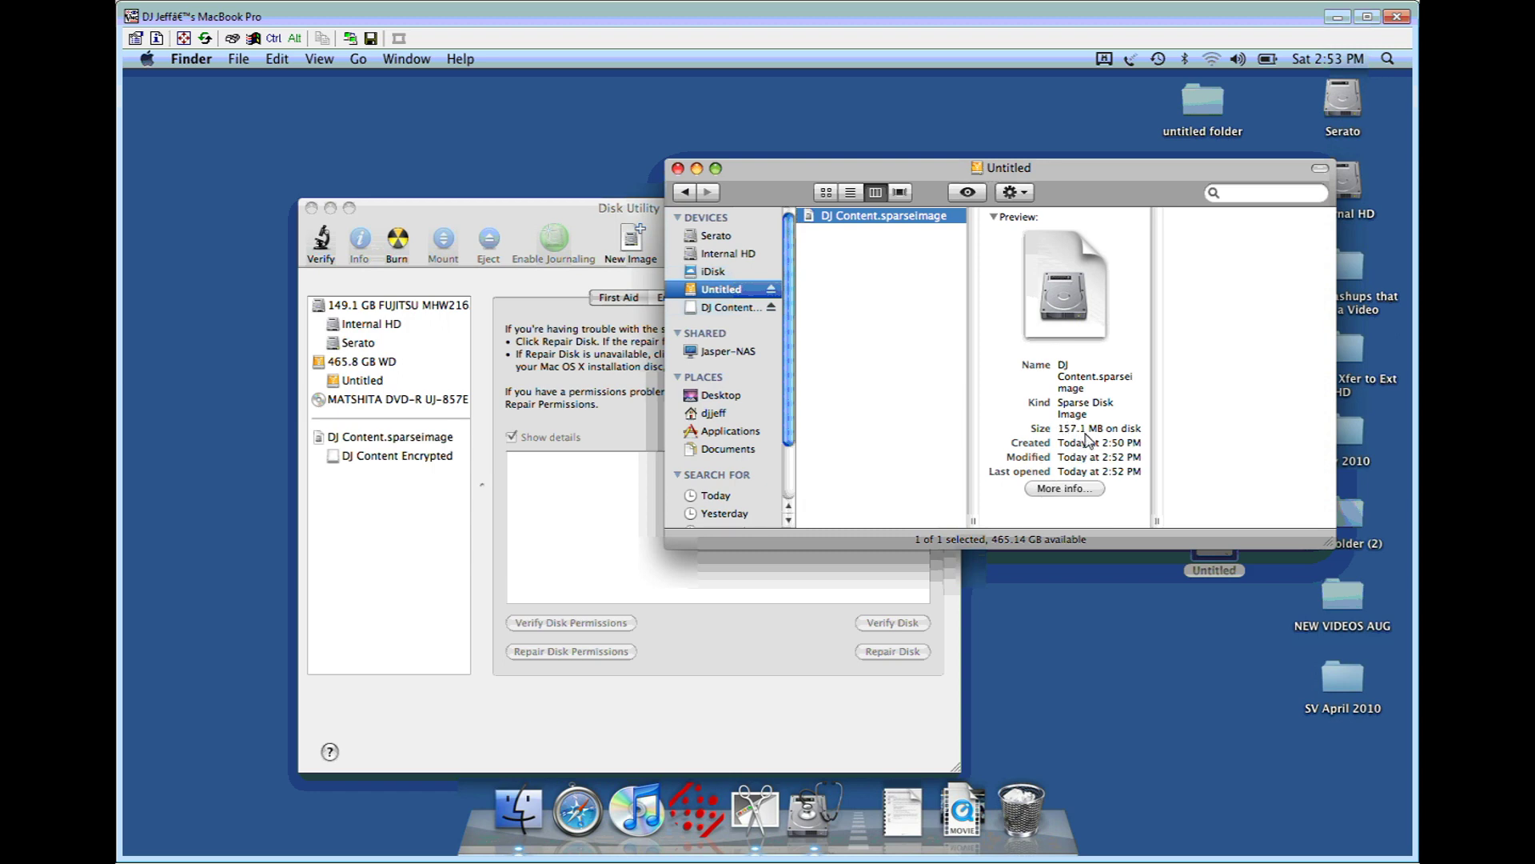
Step: Open the empty DJ Content Encrypted volume in a window and move it up and left
{"action": "left_click", "coordinate": [732, 308]}
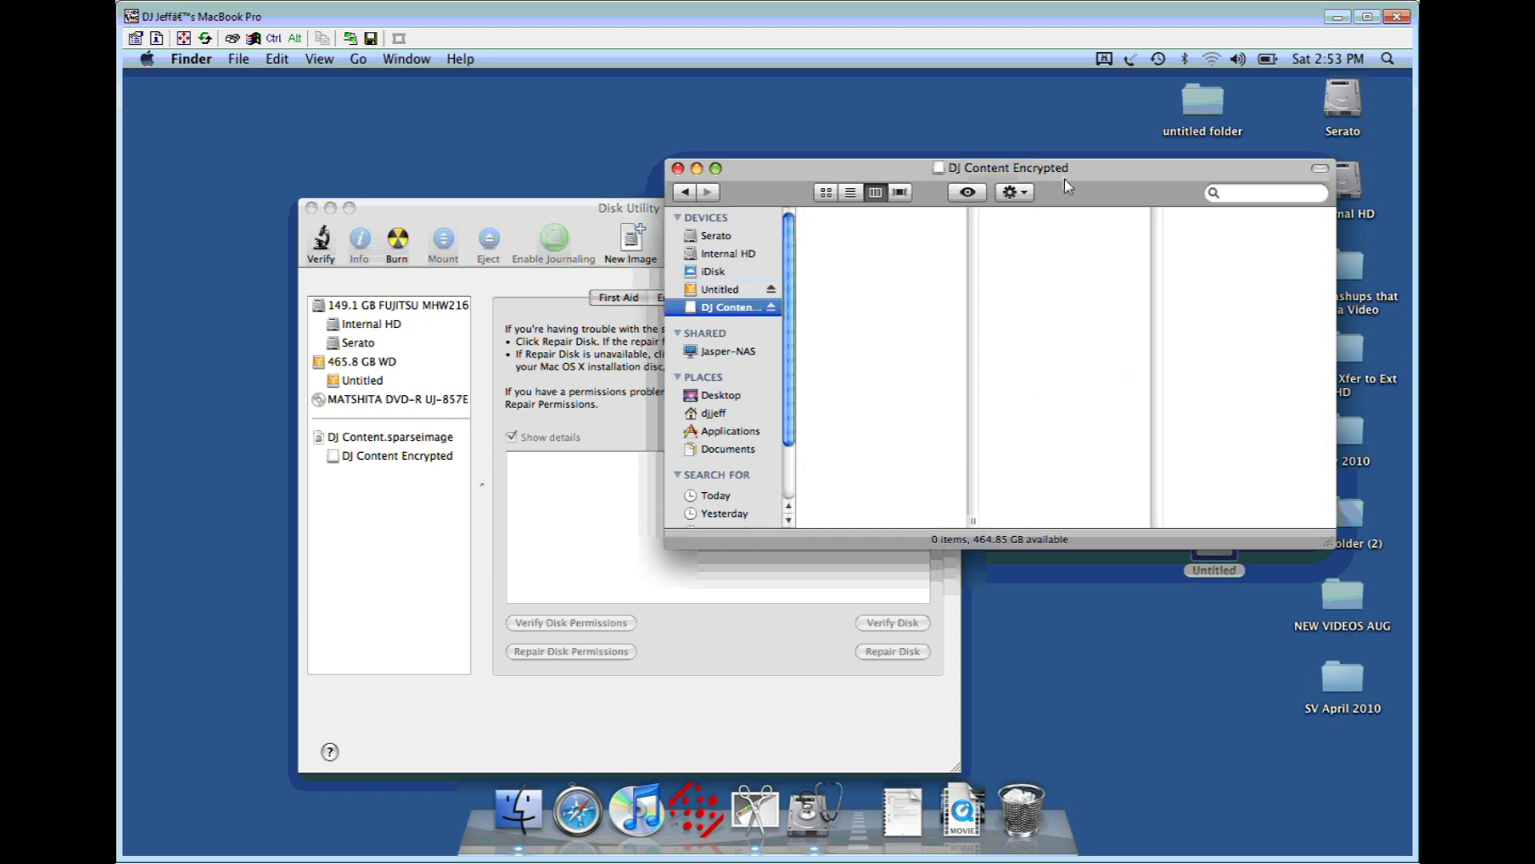
{"action": "left_click_drag", "start_coordinate": [950, 198], "coordinate": [809, 207]}
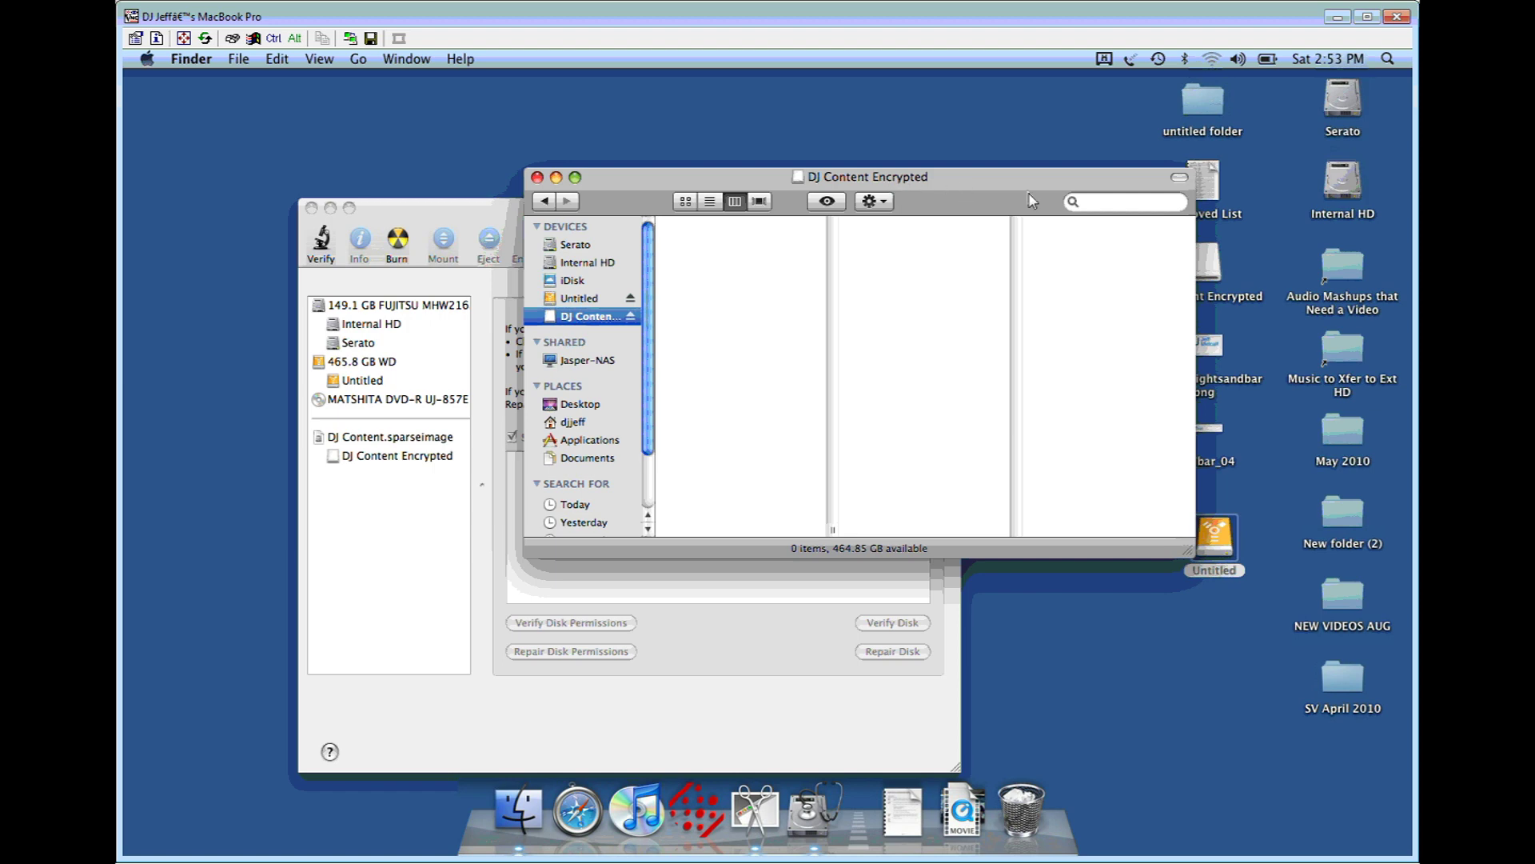
{"action": "left_click_drag", "start_coordinate": [1032, 200], "coordinate": [919, 161]}
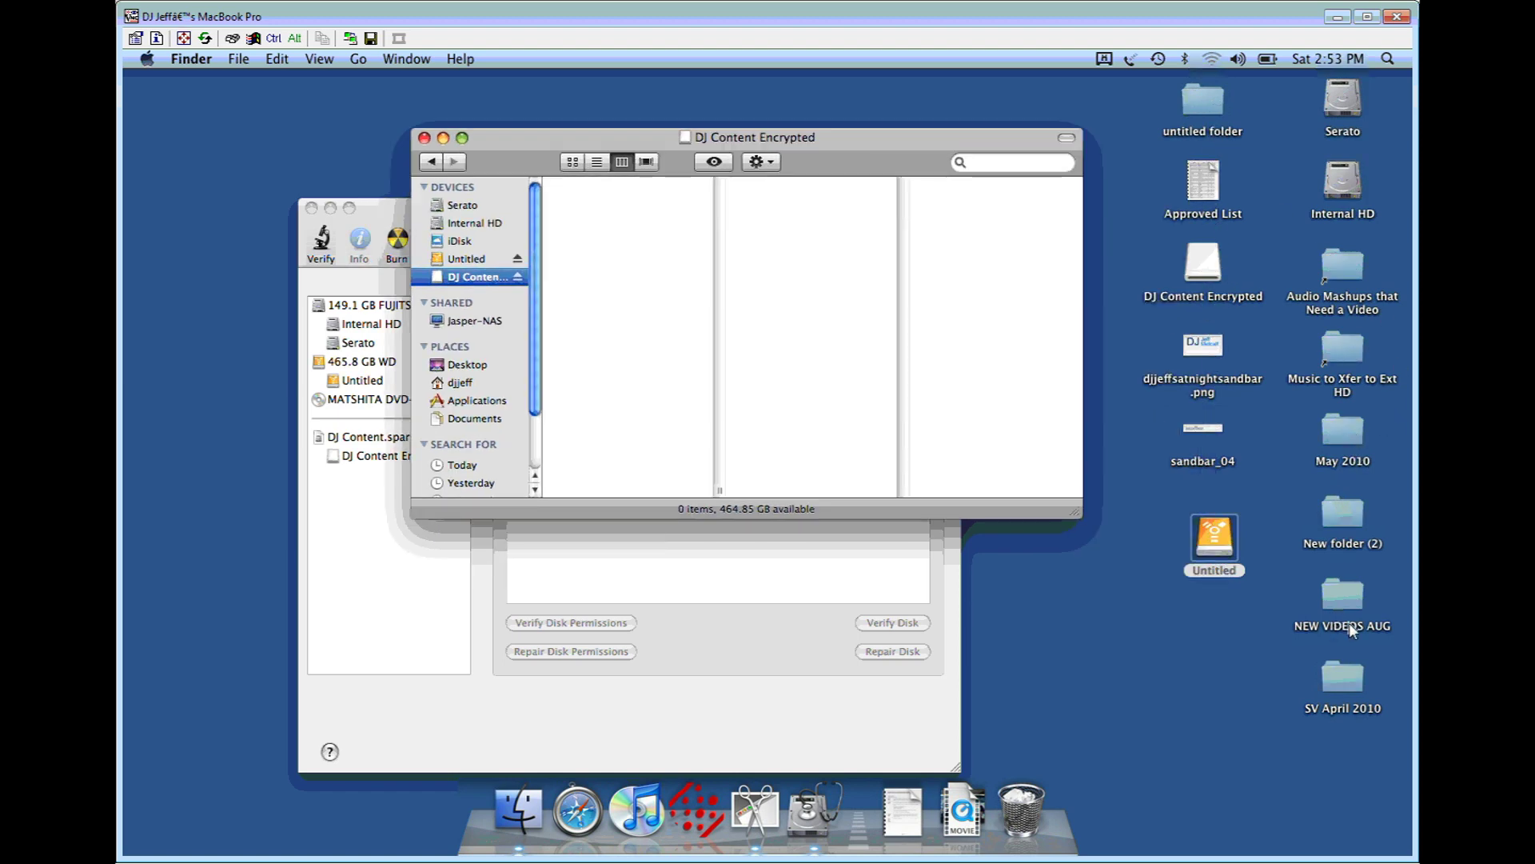
Step: Open the NEW VIDEOS AUG folder and drag Cooler than ME.mp4 toward the encrypted volume window
{"action": "double_click", "coordinate": [1359, 612]}
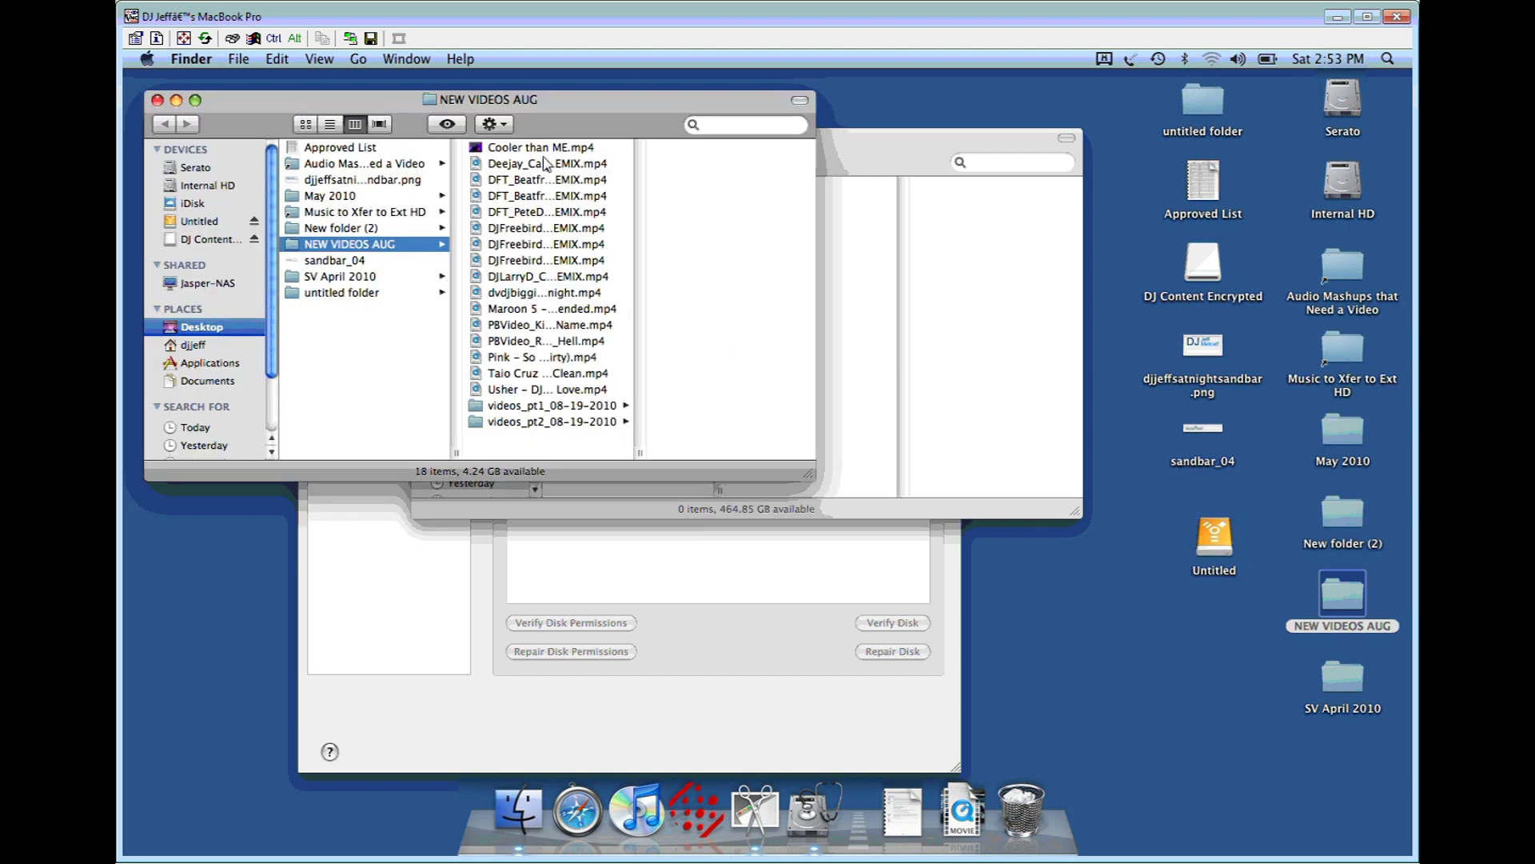
{"action": "left_click", "coordinate": [544, 152]}
{"action": "left_click_drag", "start_coordinate": [544, 152], "coordinate": [859, 250]}
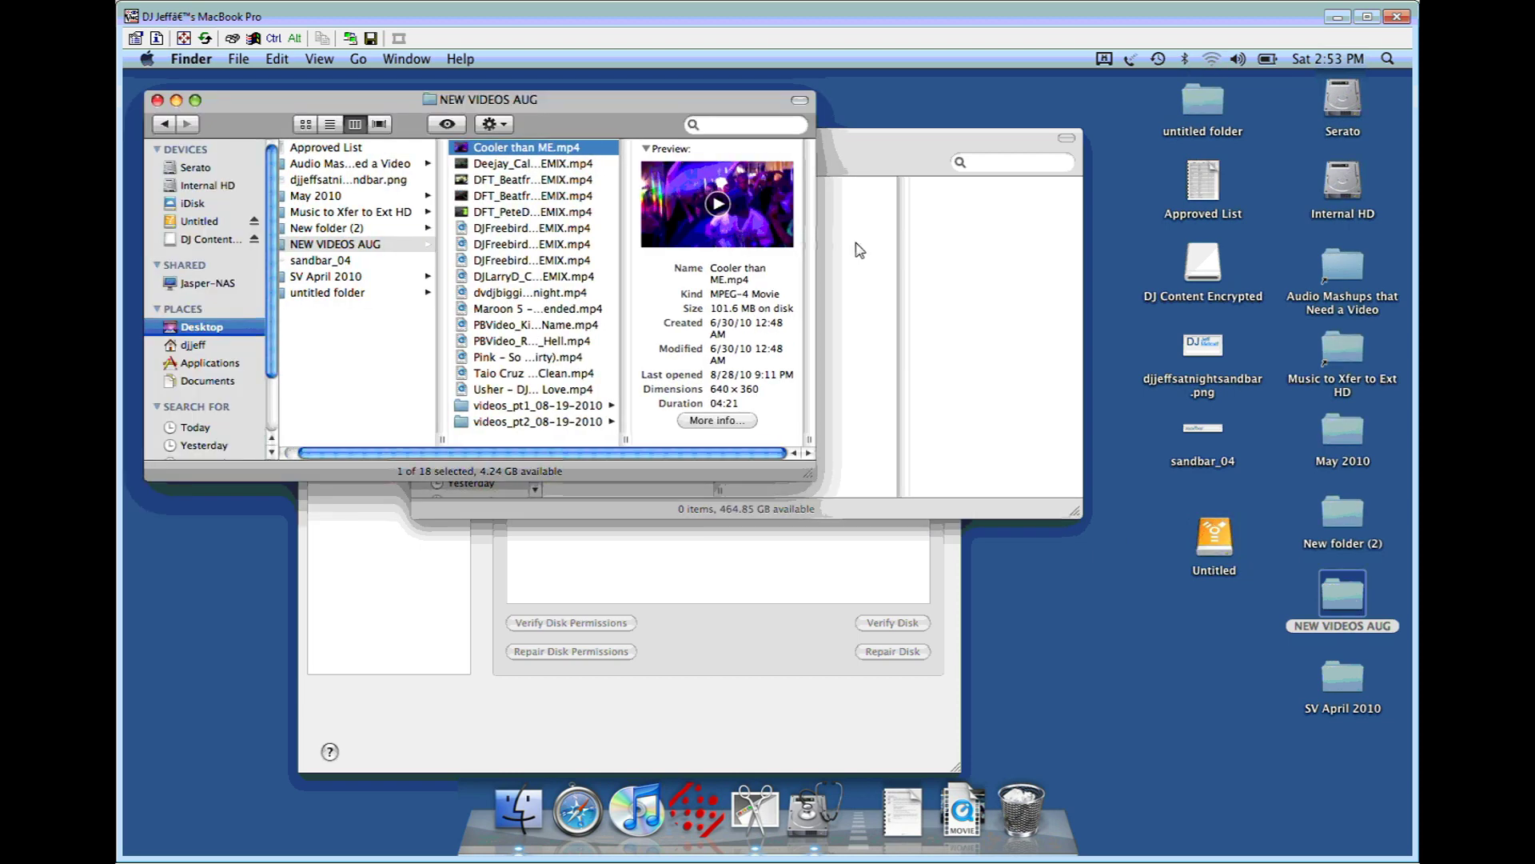
{"action": "left_click", "coordinate": [876, 147]}
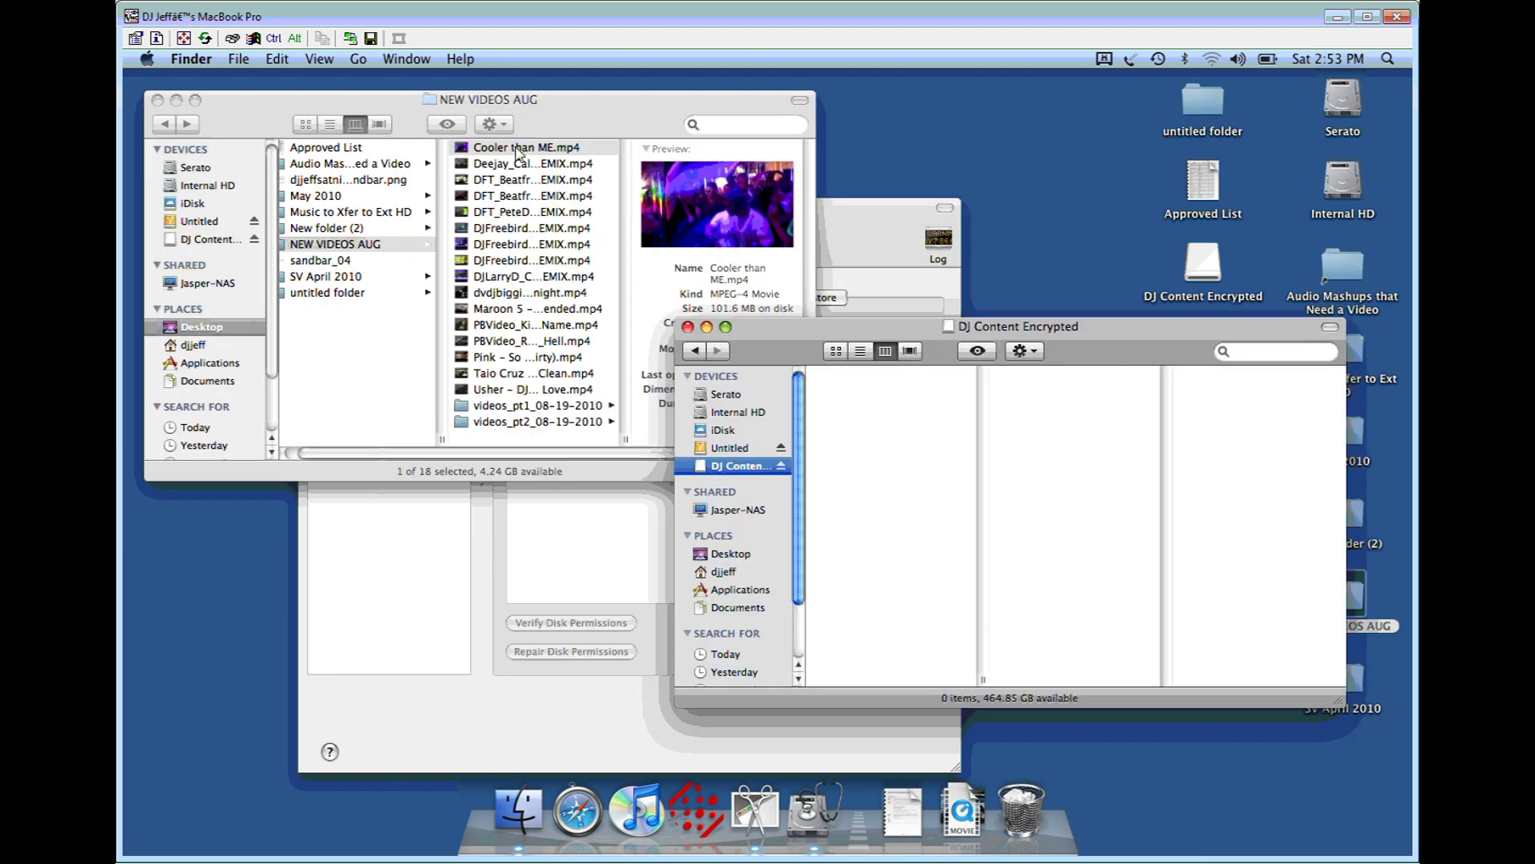
{"action": "left_click", "coordinate": [518, 152]}
{"action": "left_click_drag", "start_coordinate": [519, 152], "coordinate": [1059, 455]}
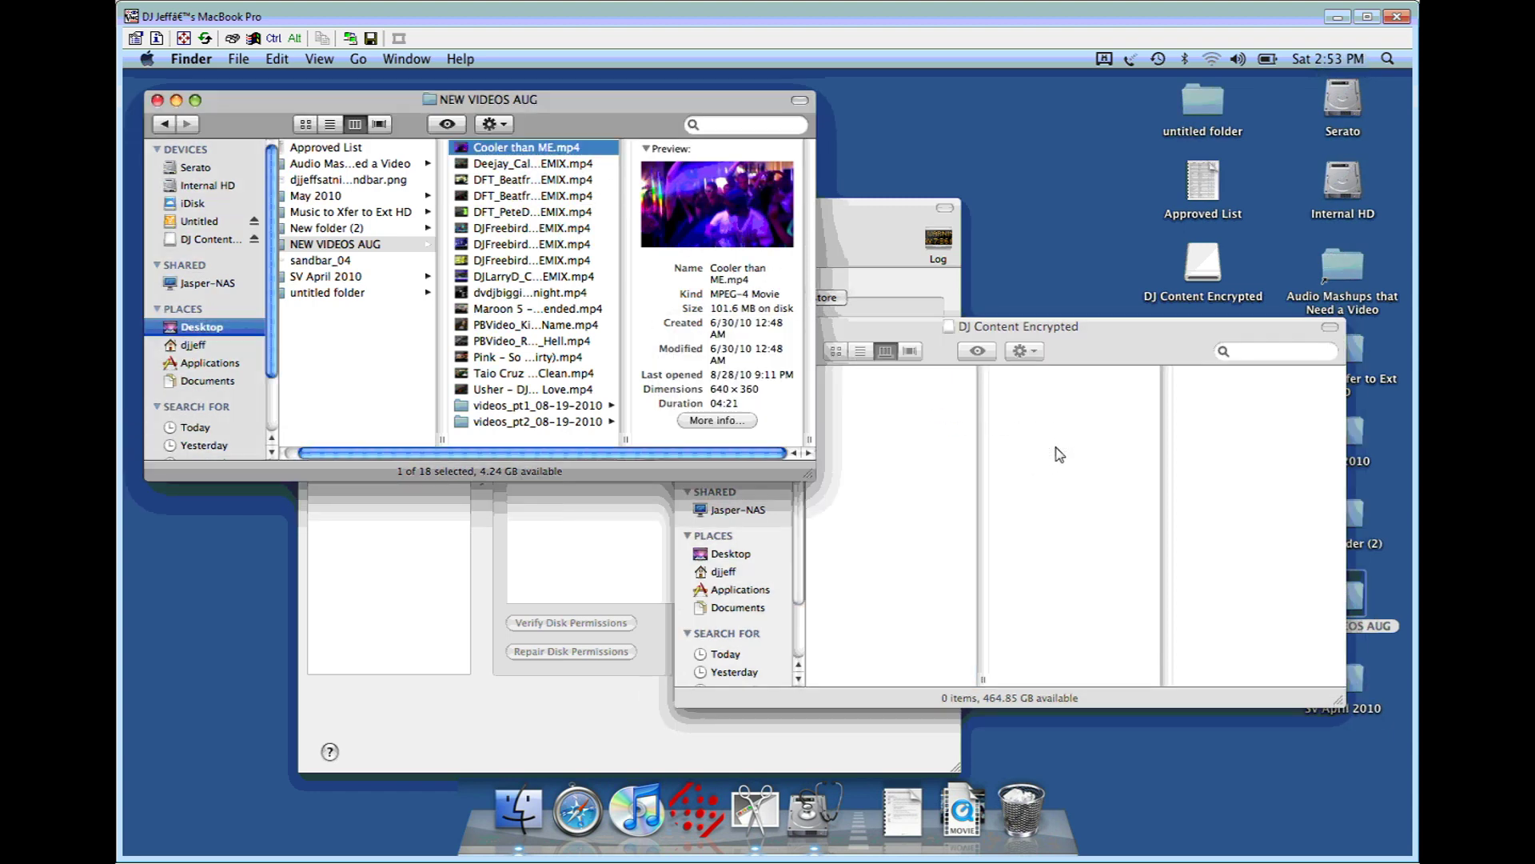
Step: Bring the DJ Content Encrypted window forward as Cooler than ME.mp4 finishes copying into it
{"action": "left_click", "coordinate": [1012, 479]}
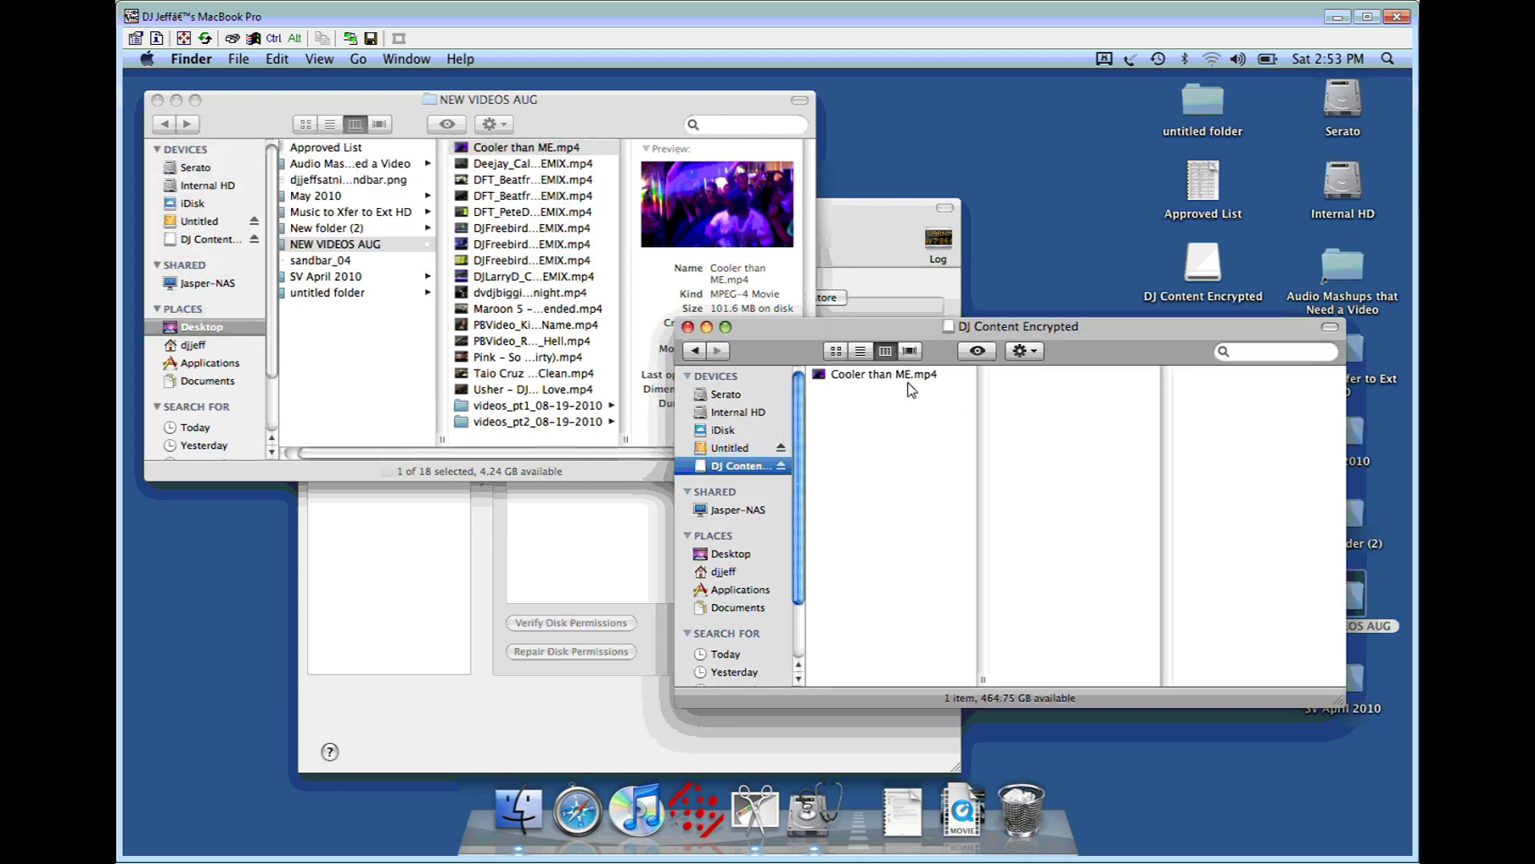
Step: Try ejecting DJ Content Encrypted, dismiss the disk-in-use alert, and close the NEW VIDEOS AUG window
{"action": "left_click", "coordinate": [783, 470]}
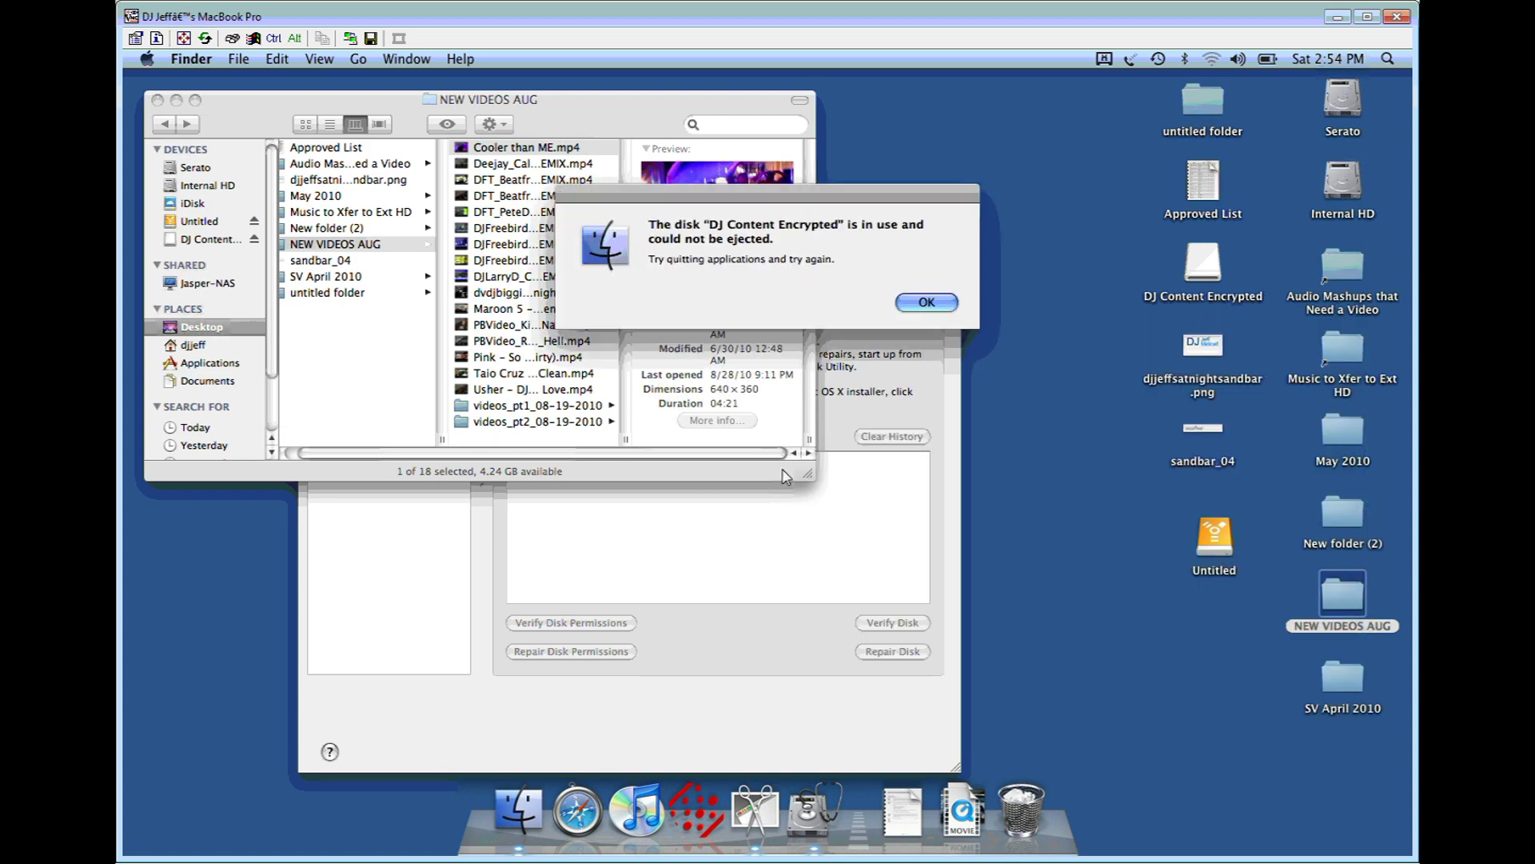
{"action": "key", "text": "Return"}
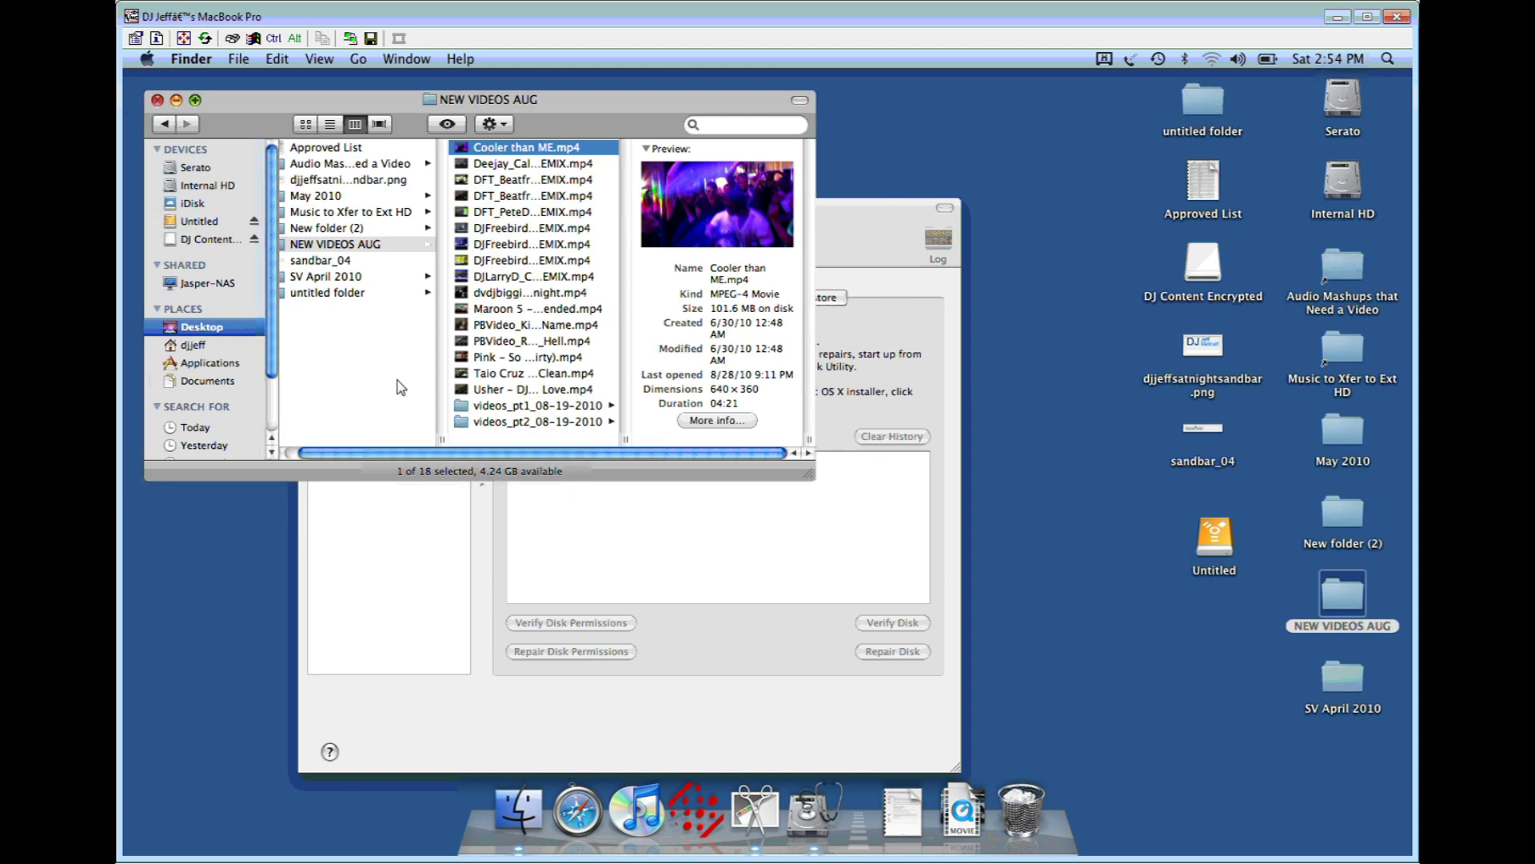
{"action": "key", "text": "super+w"}
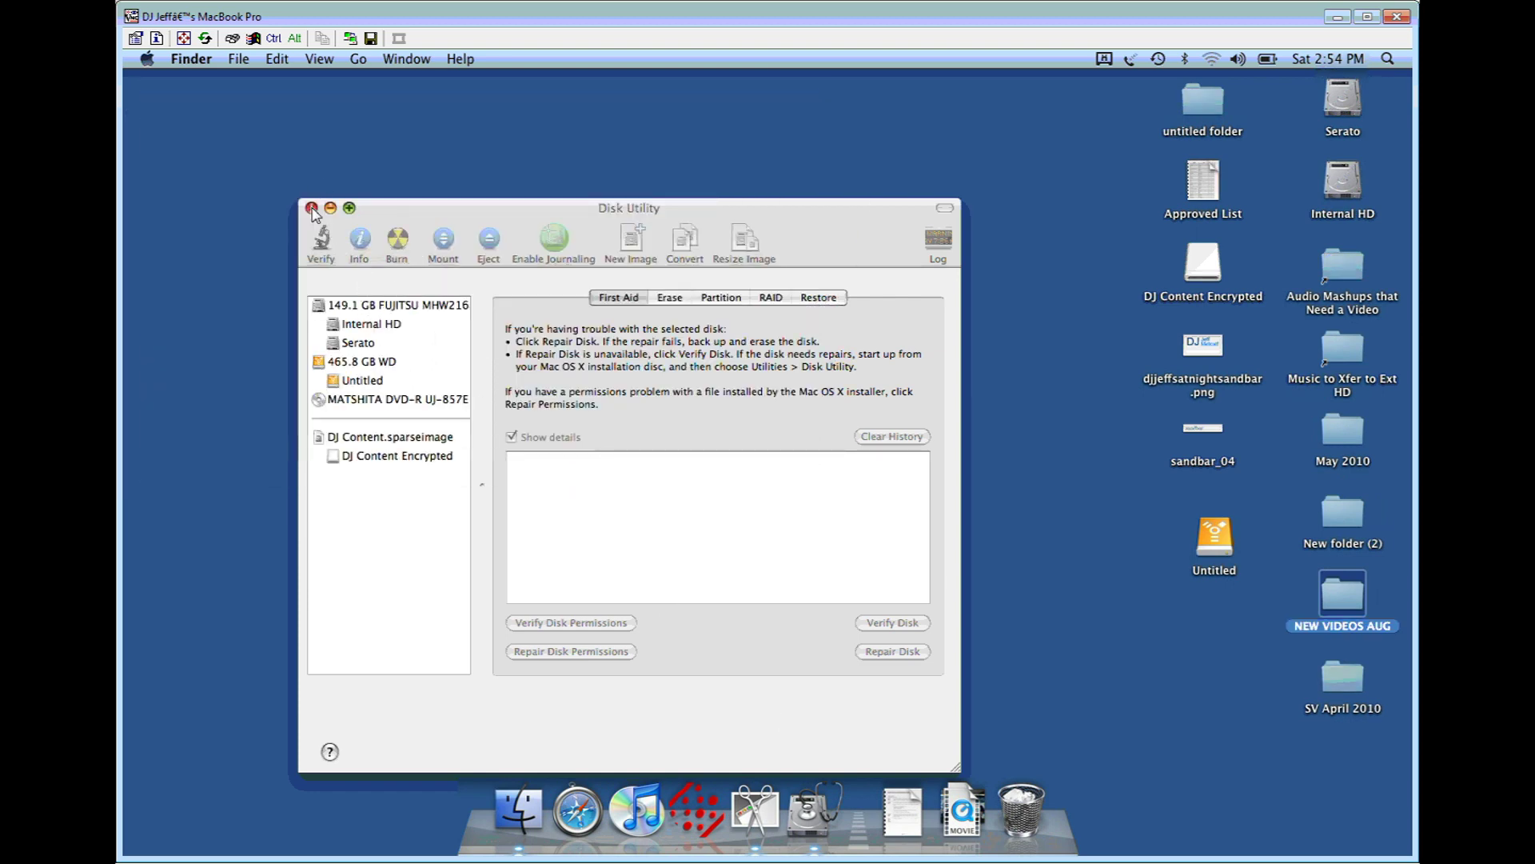
Step: Quit Disk Utility and Grab, then eject DJ Content Encrypted from a home-folder Finder window
{"action": "left_click", "coordinate": [311, 207]}
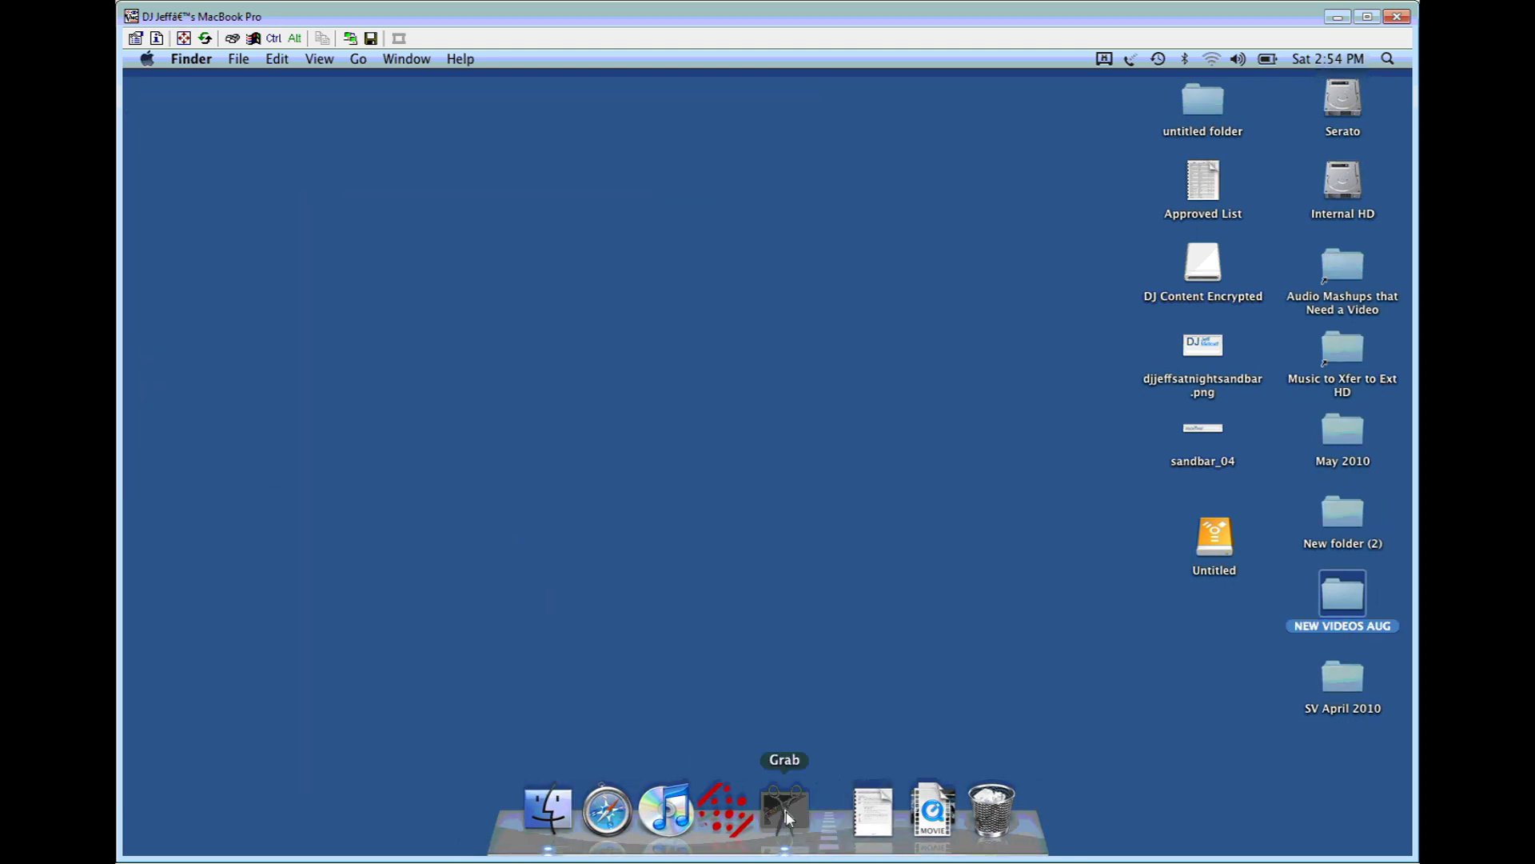
{"action": "right_click", "coordinate": [786, 815]}
{"action": "left_click", "coordinate": [819, 755]}
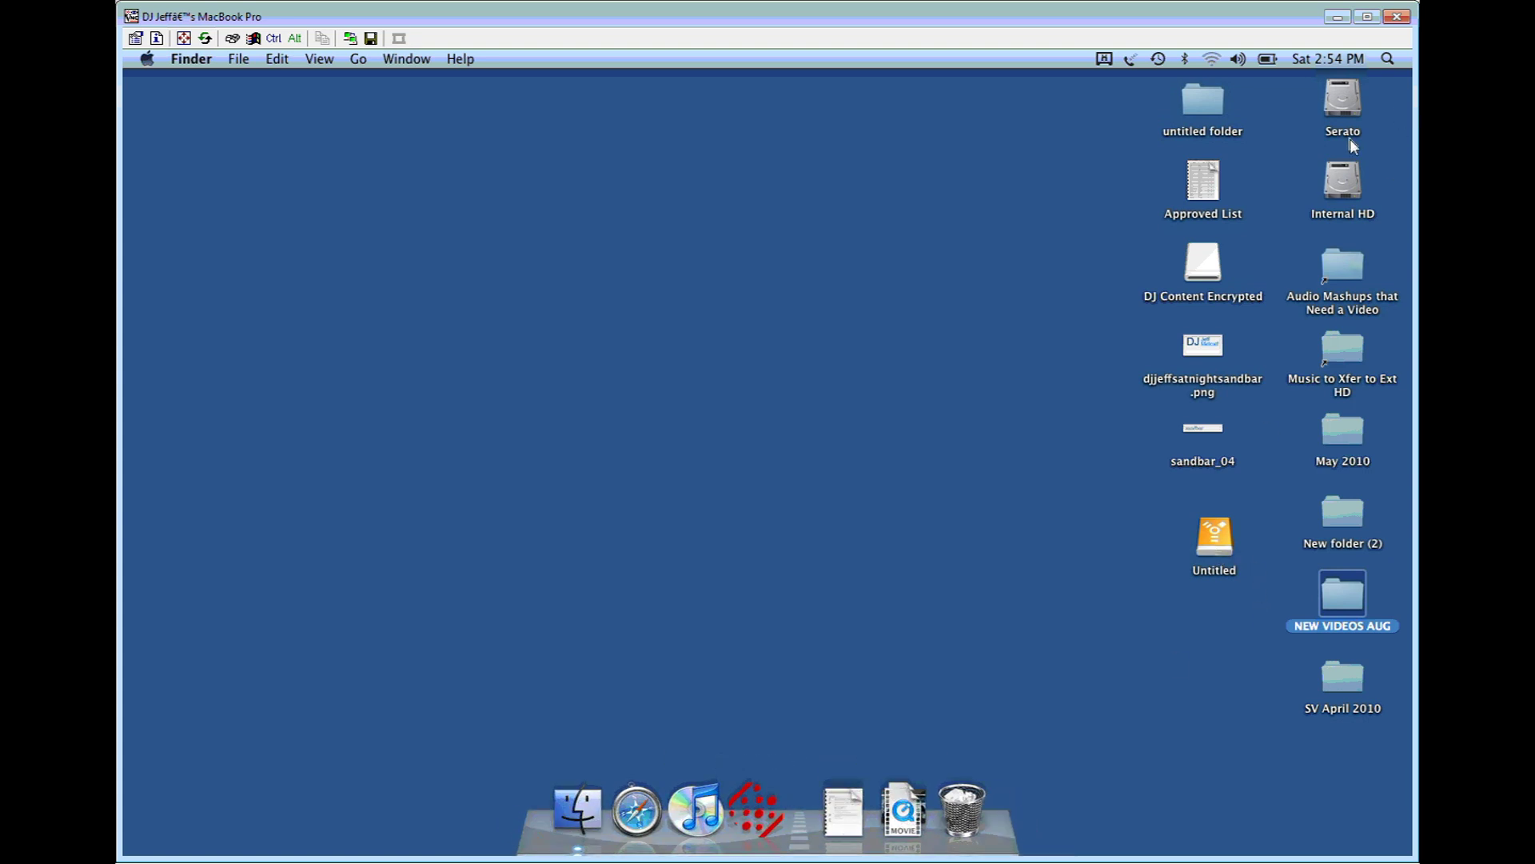
{"action": "left_click", "coordinate": [583, 813]}
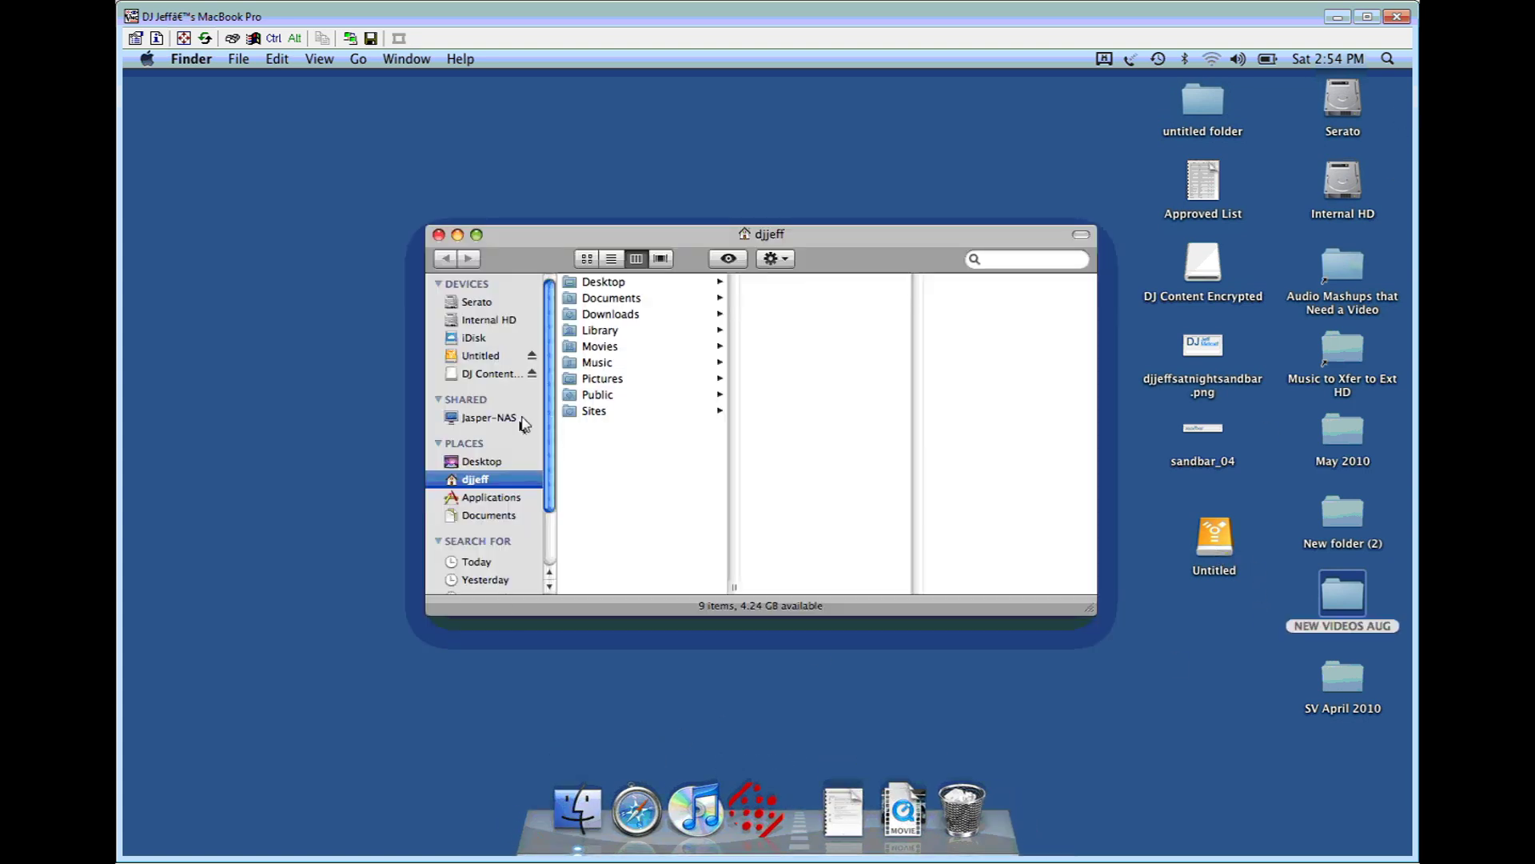
{"action": "left_click", "coordinate": [533, 374]}
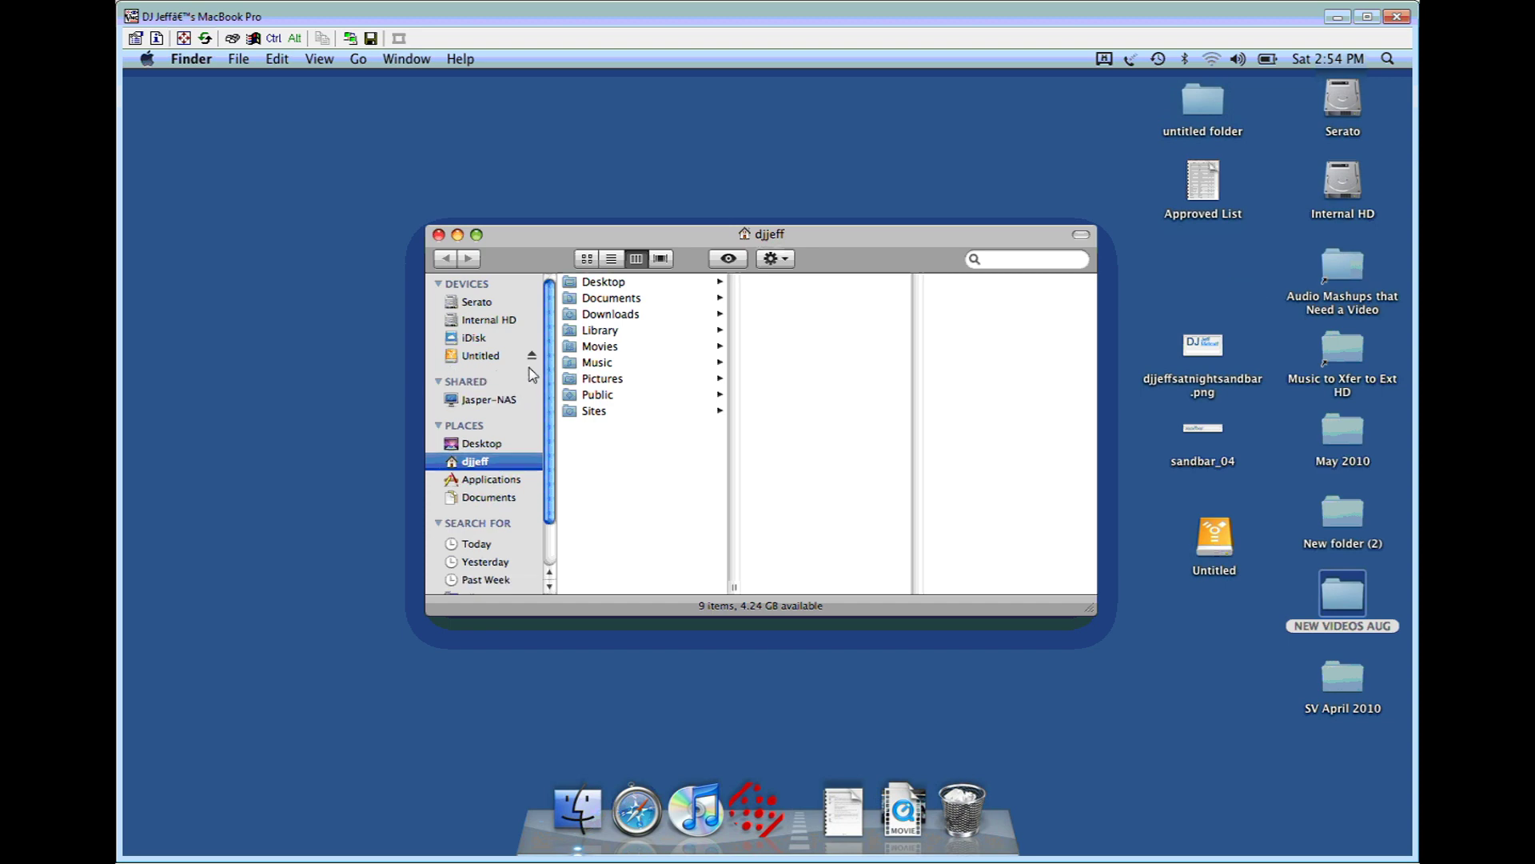
Step: Show DJ Content.sparseimage on Untitled, now 258.1 MB on disk, modified at 2:54 PM
{"action": "left_click", "coordinate": [482, 356]}
{"action": "left_click", "coordinate": [668, 286]}
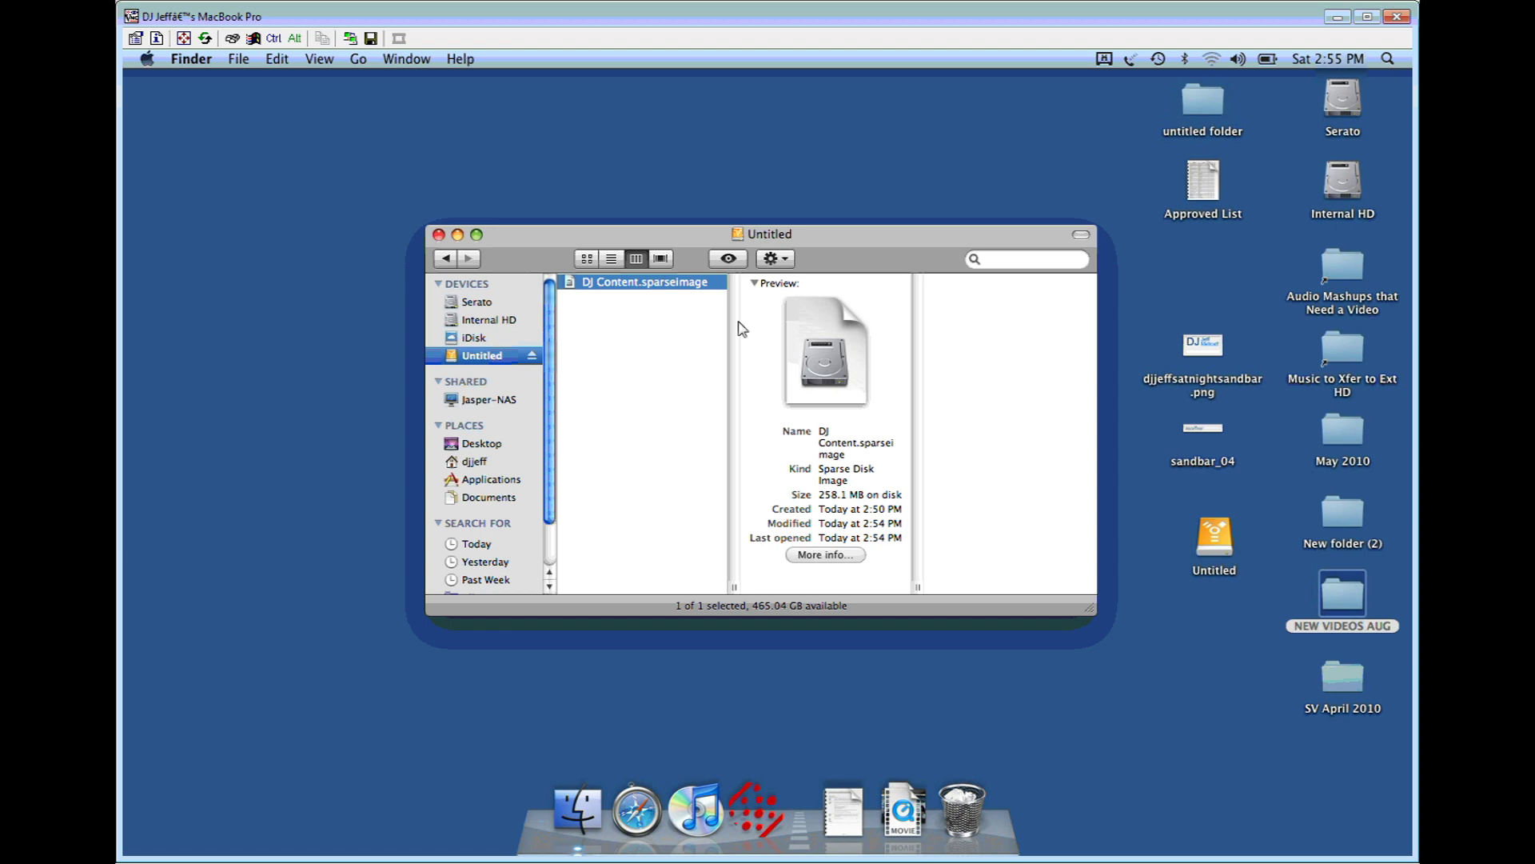
Step: Eject the Untitled drive and close the Finder window
{"action": "left_click", "coordinate": [531, 358]}
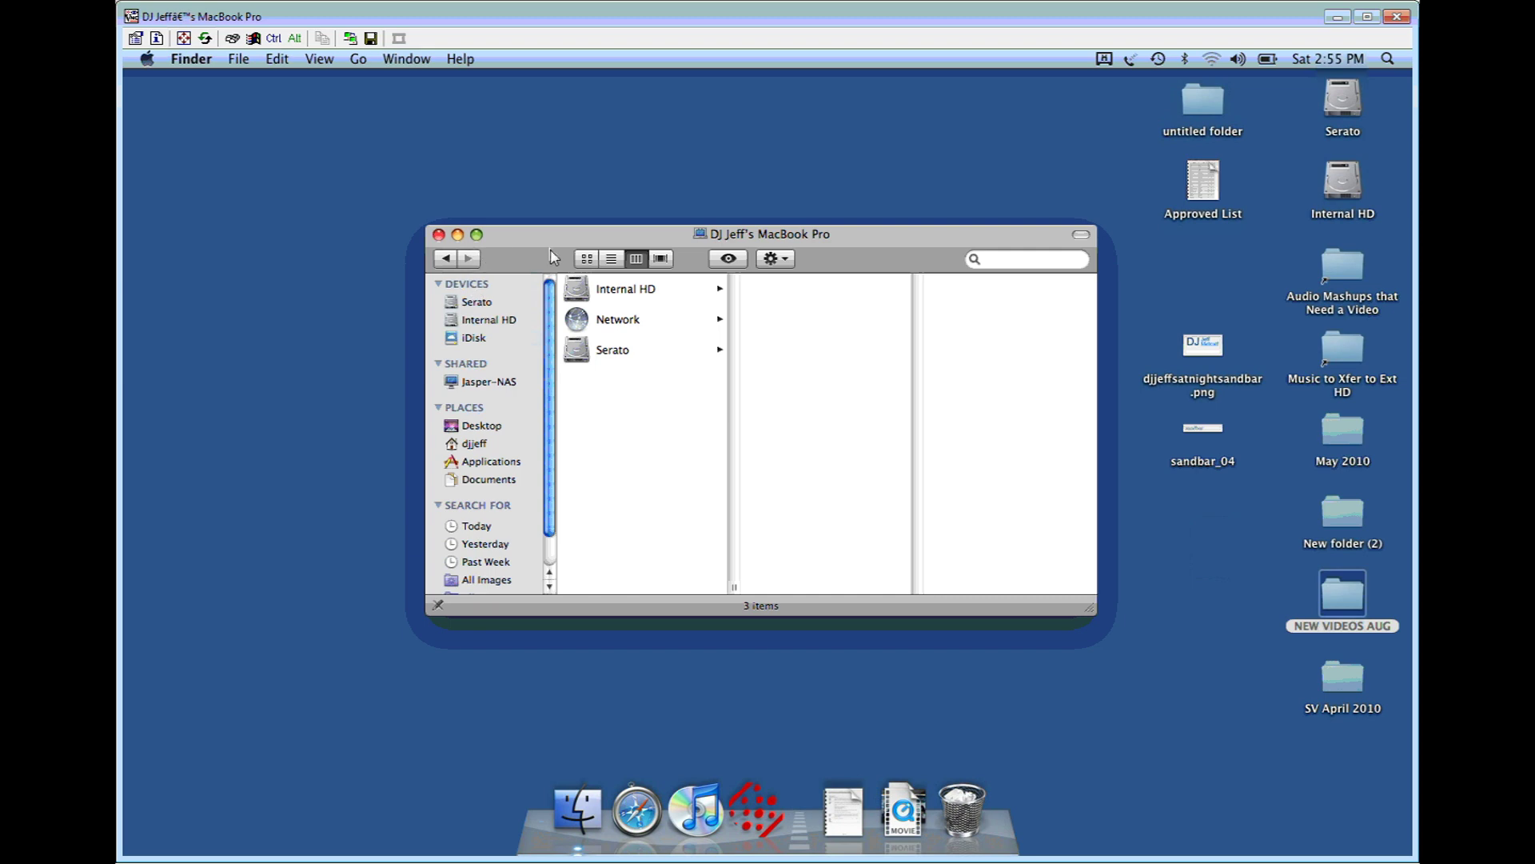
{"action": "left_click", "coordinate": [439, 235]}
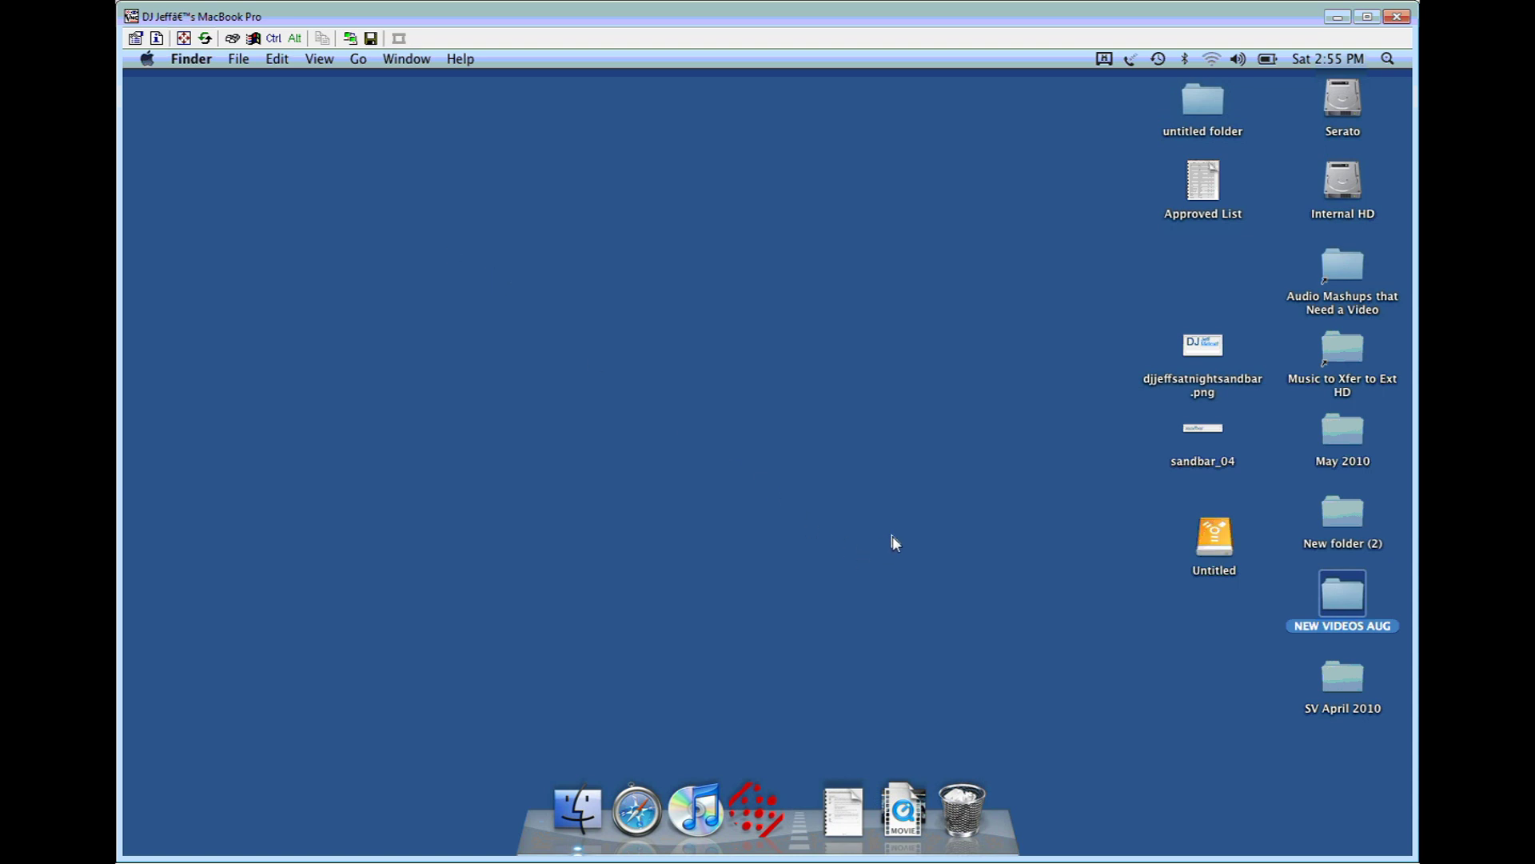
Step: Open the Untitled drive and open DJ Content.sparseimage to mount it
{"action": "double_click", "coordinate": [1220, 549]}
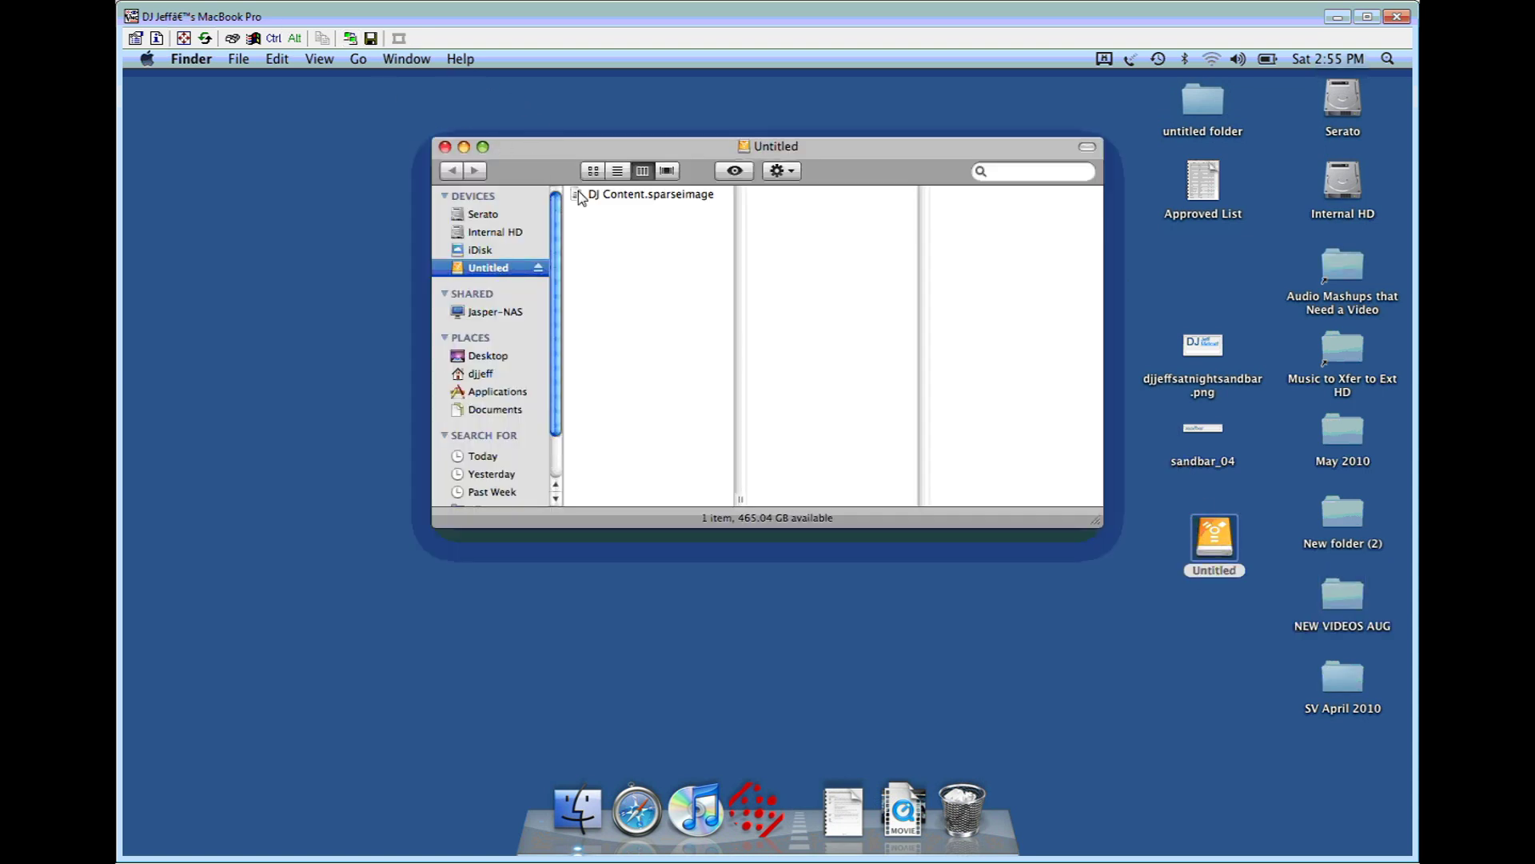
{"action": "left_click", "coordinate": [605, 200]}
{"action": "double_click", "coordinate": [571, 196]}
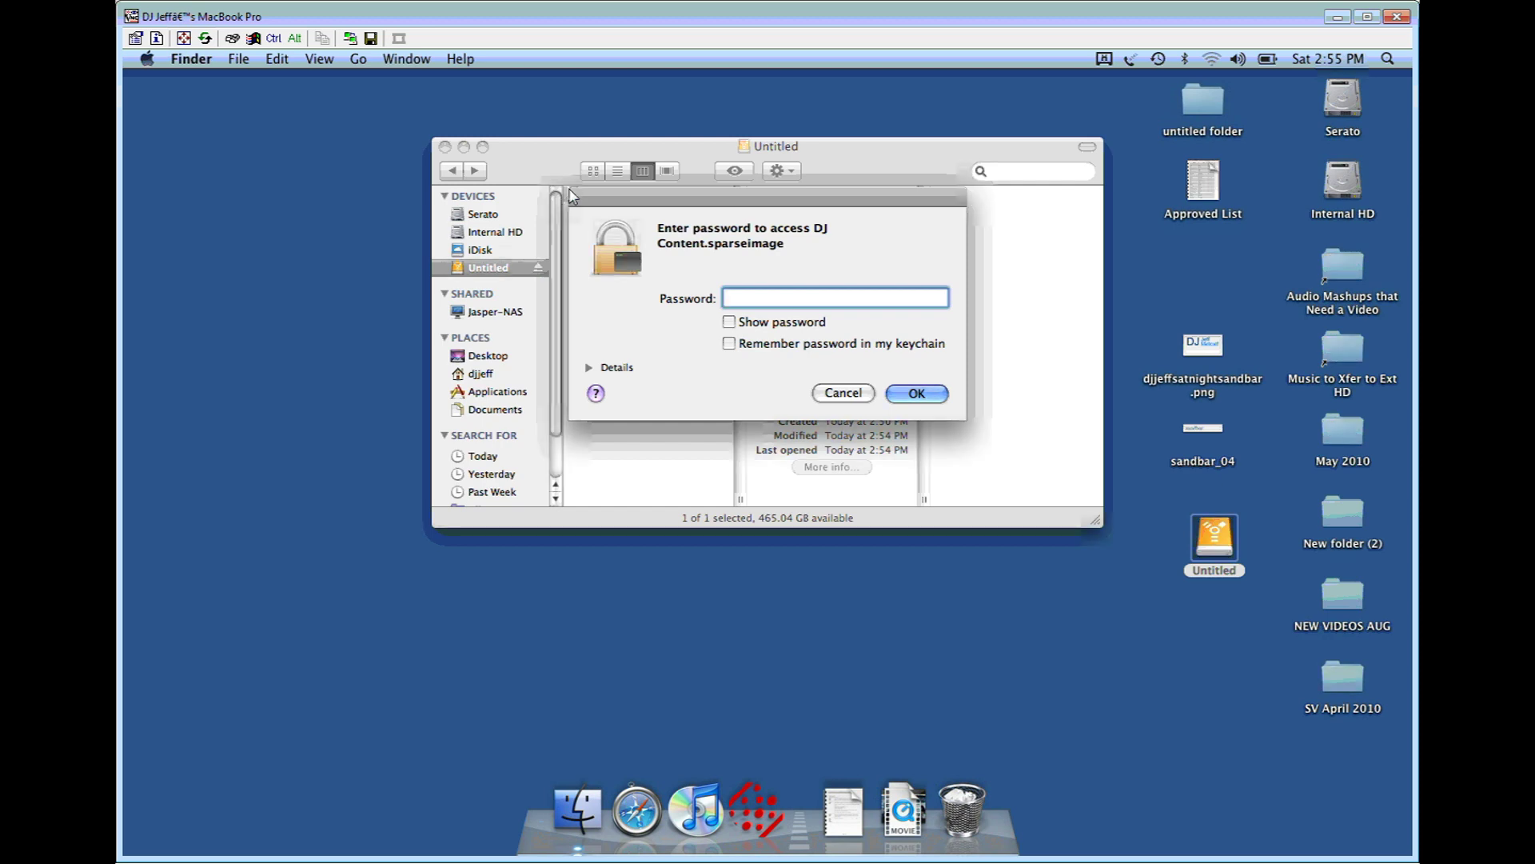
Step: Enter the disk image password, retyping it after the first attempt is rejected
{"action": "scroll", "coordinate": [560, 201], "scroll_direction": "down", "scroll_amount": 3}
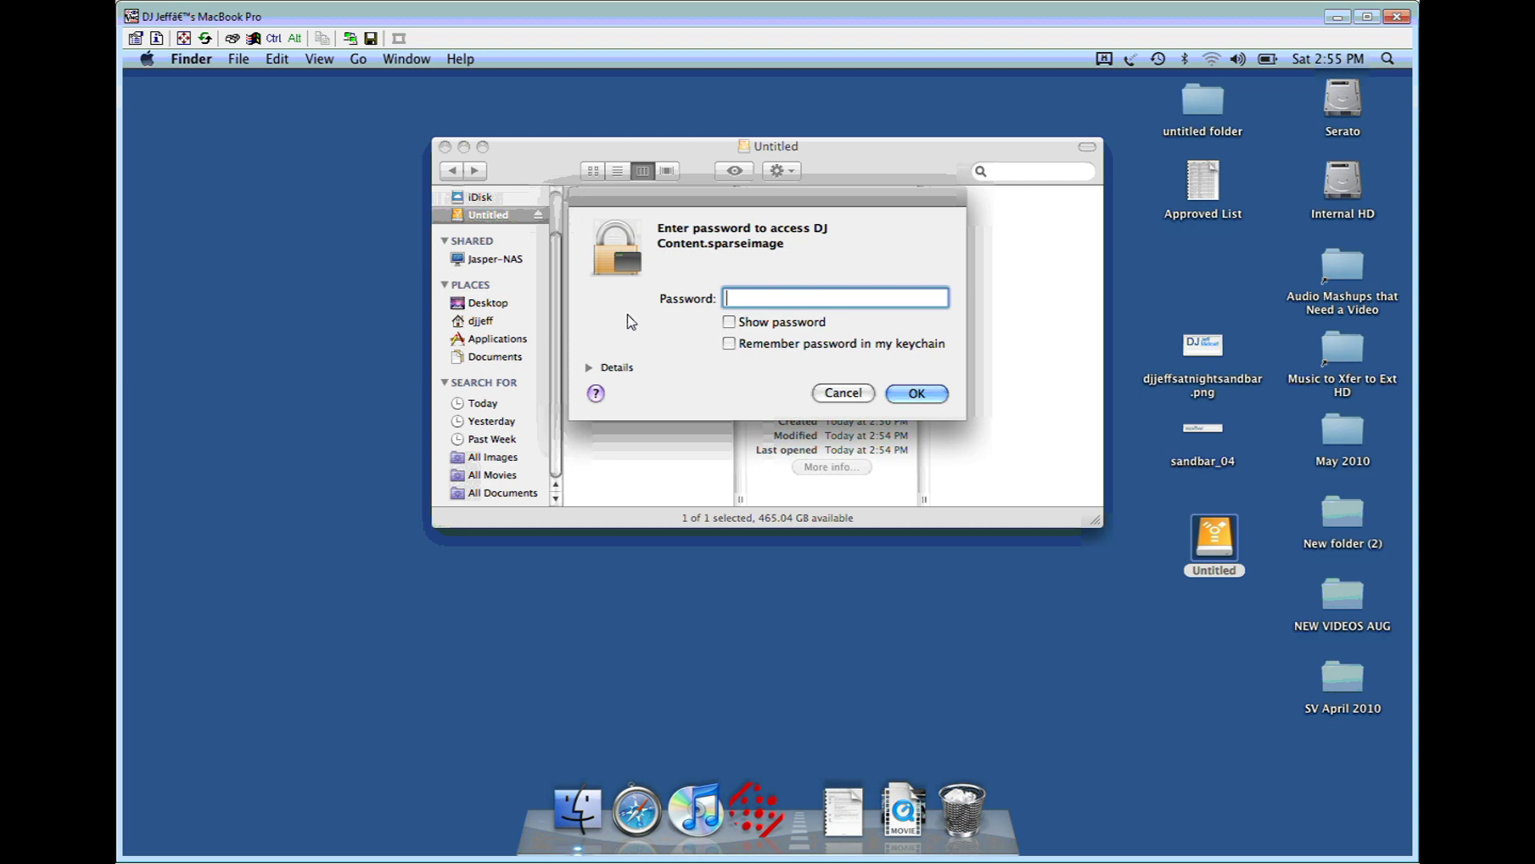
{"action": "left_click", "coordinate": [728, 321]}
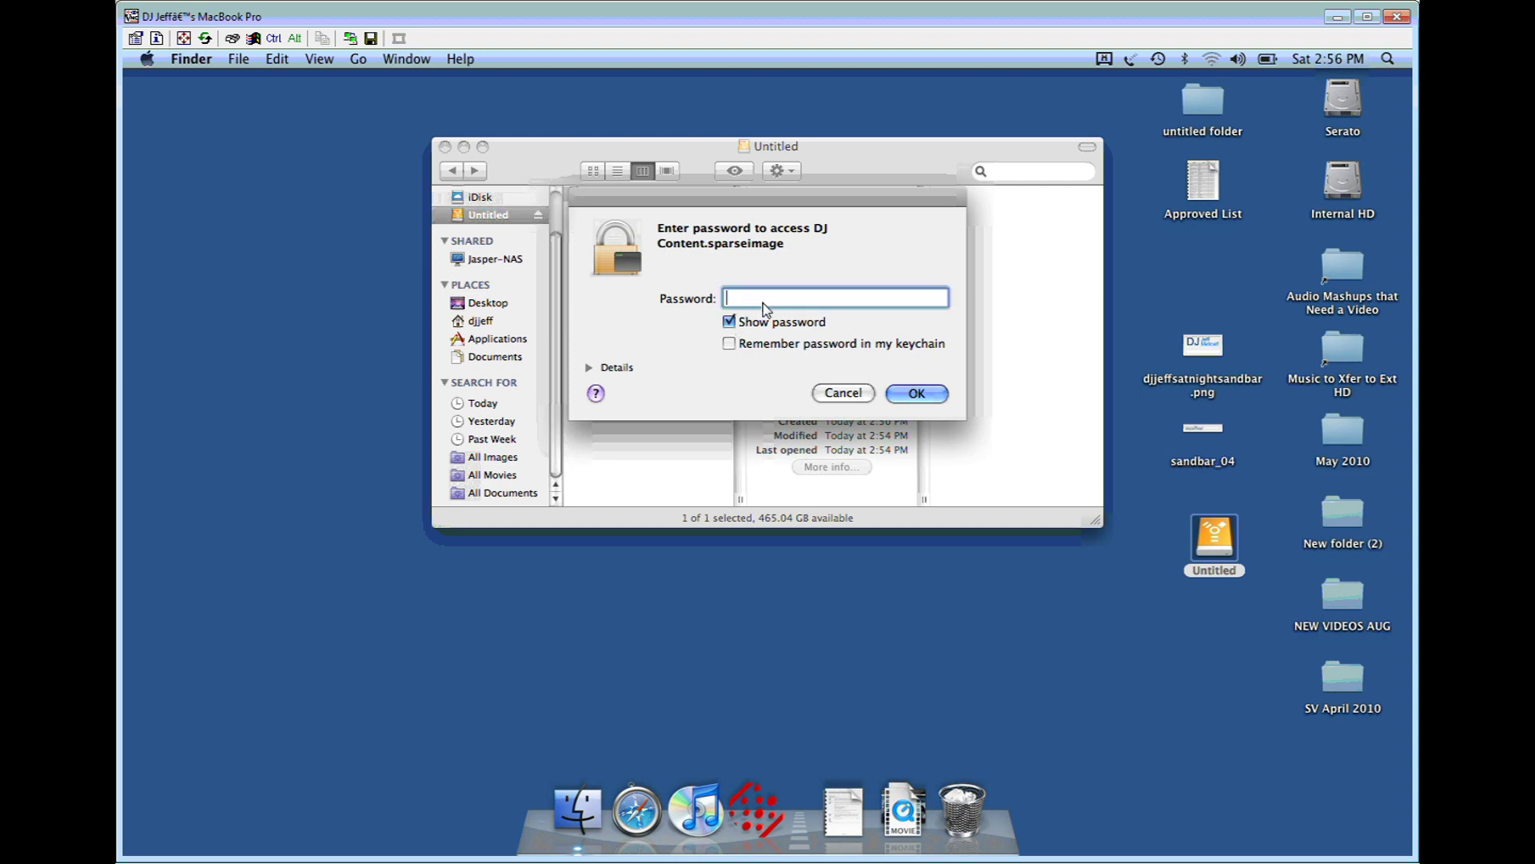
{"action": "key", "text": "Return"}
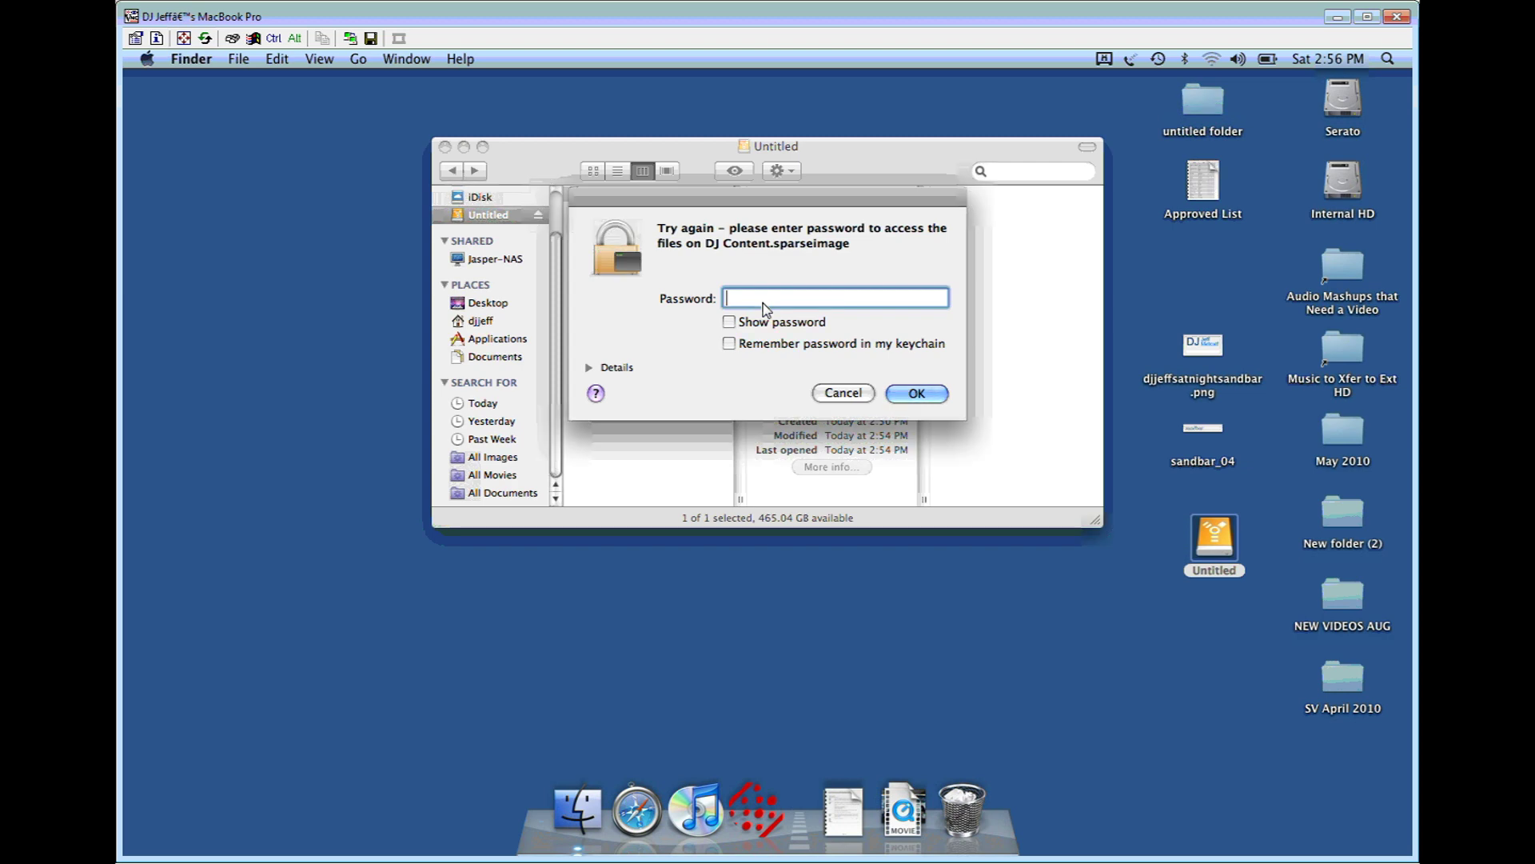
{"action": "key", "text": "Return"}
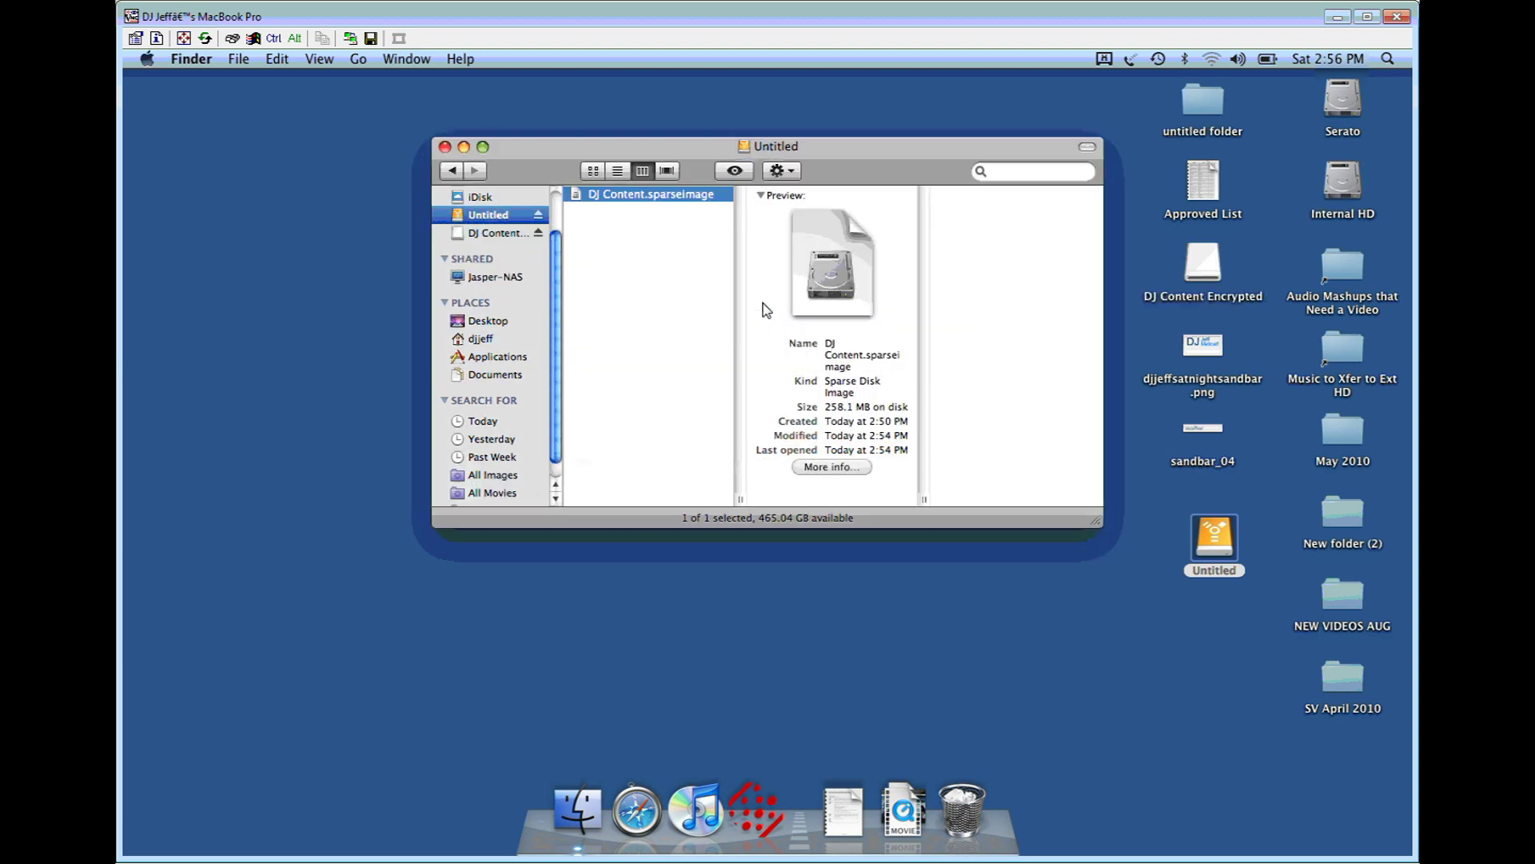
Step: Open the mounted DJ Content Encrypted volume and select Cooler than ME.mp4 (101.6 MB)
{"action": "left_click", "coordinate": [498, 234]}
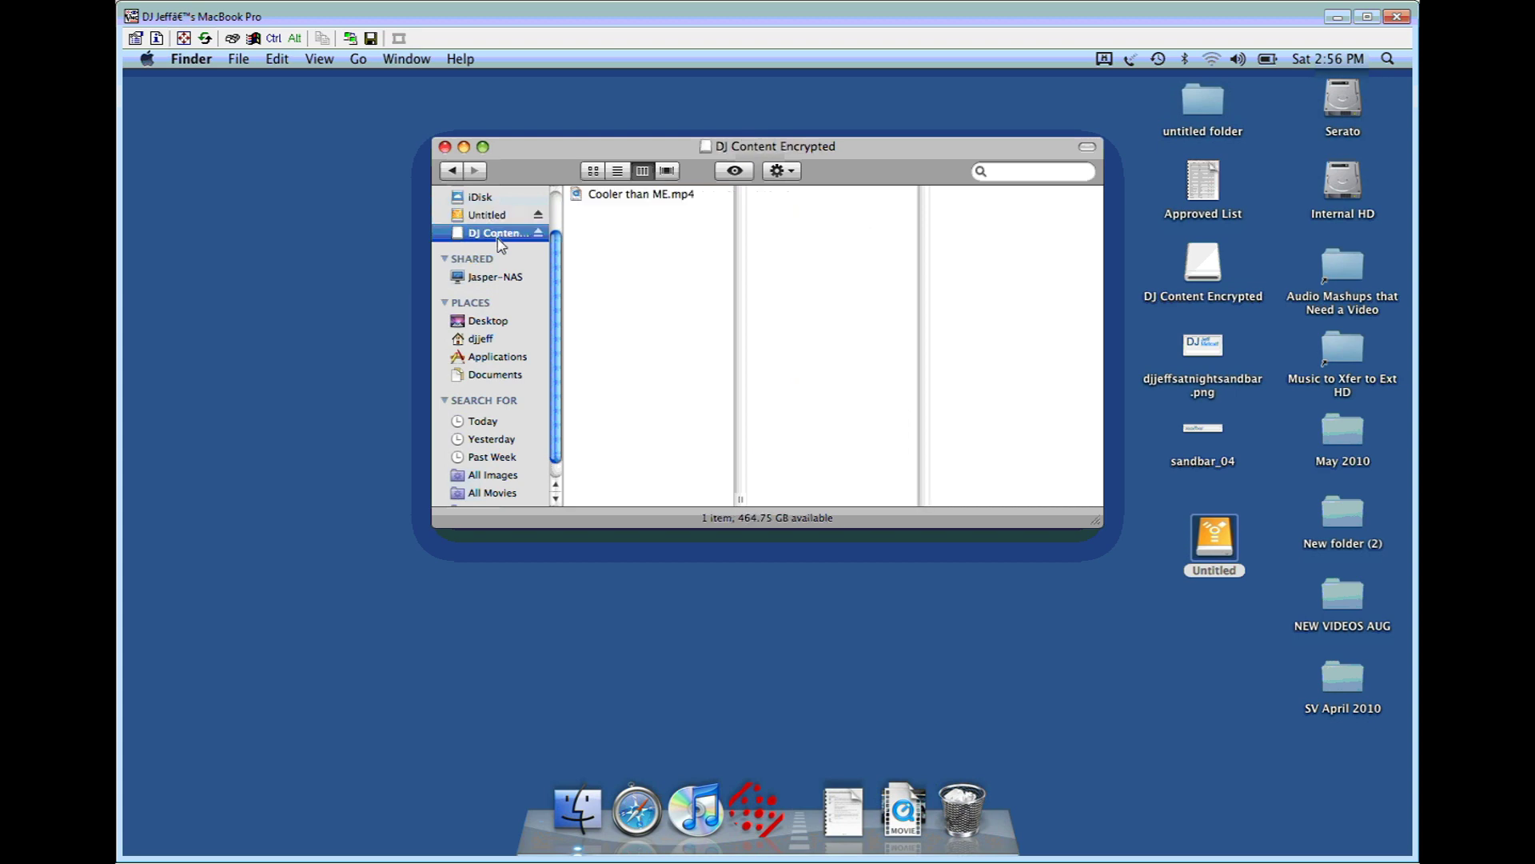
{"action": "left_click", "coordinate": [631, 193]}
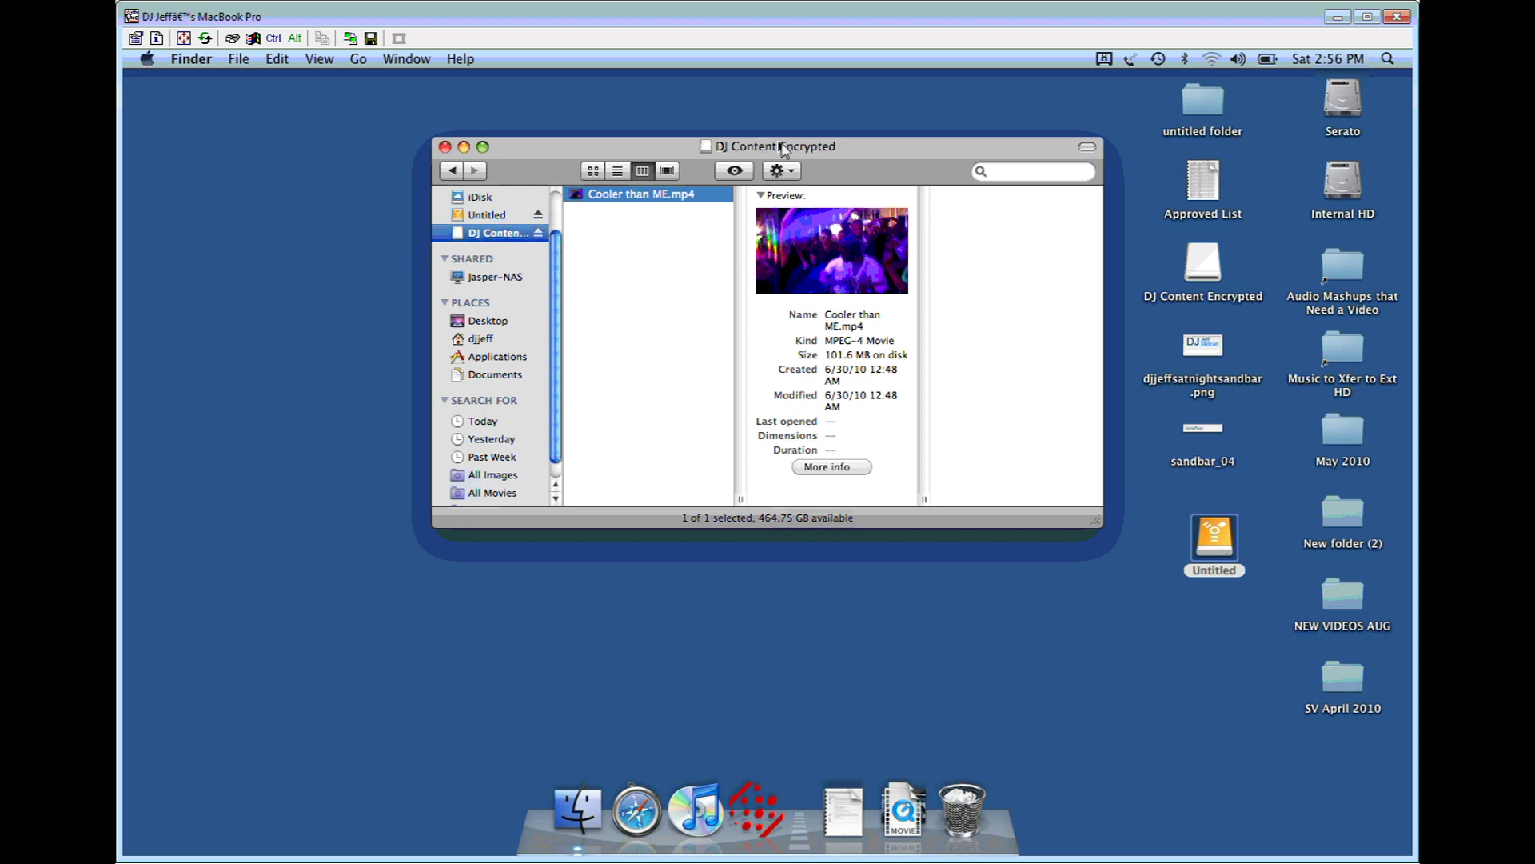
{"action": "left_click_drag", "start_coordinate": [604, 144], "coordinate": [599, 145]}
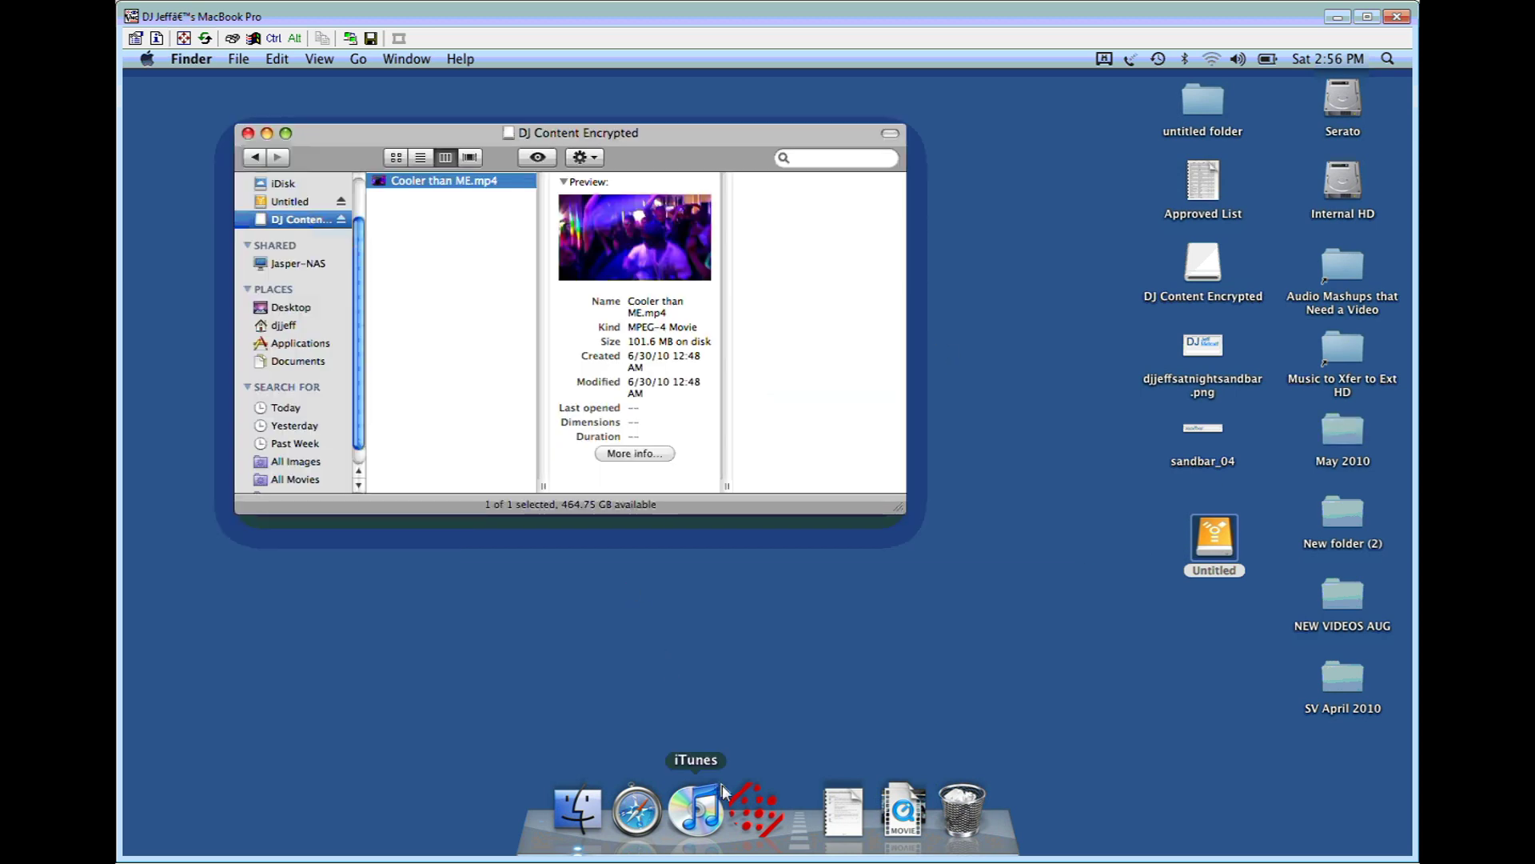
{"action": "left_click", "coordinate": [760, 812]}
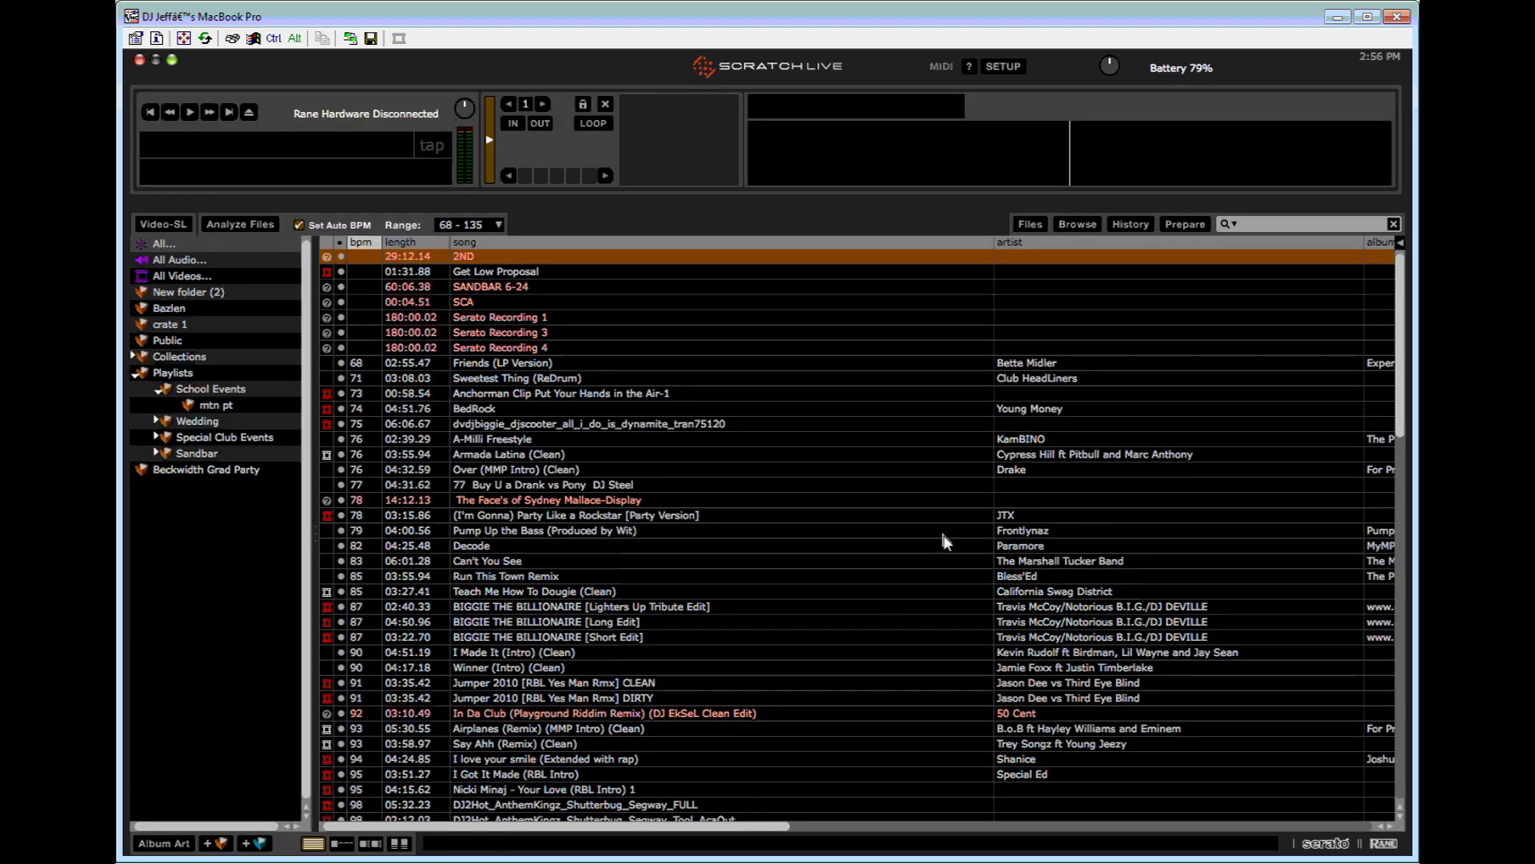
{"action": "left_click", "coordinate": [141, 60]}
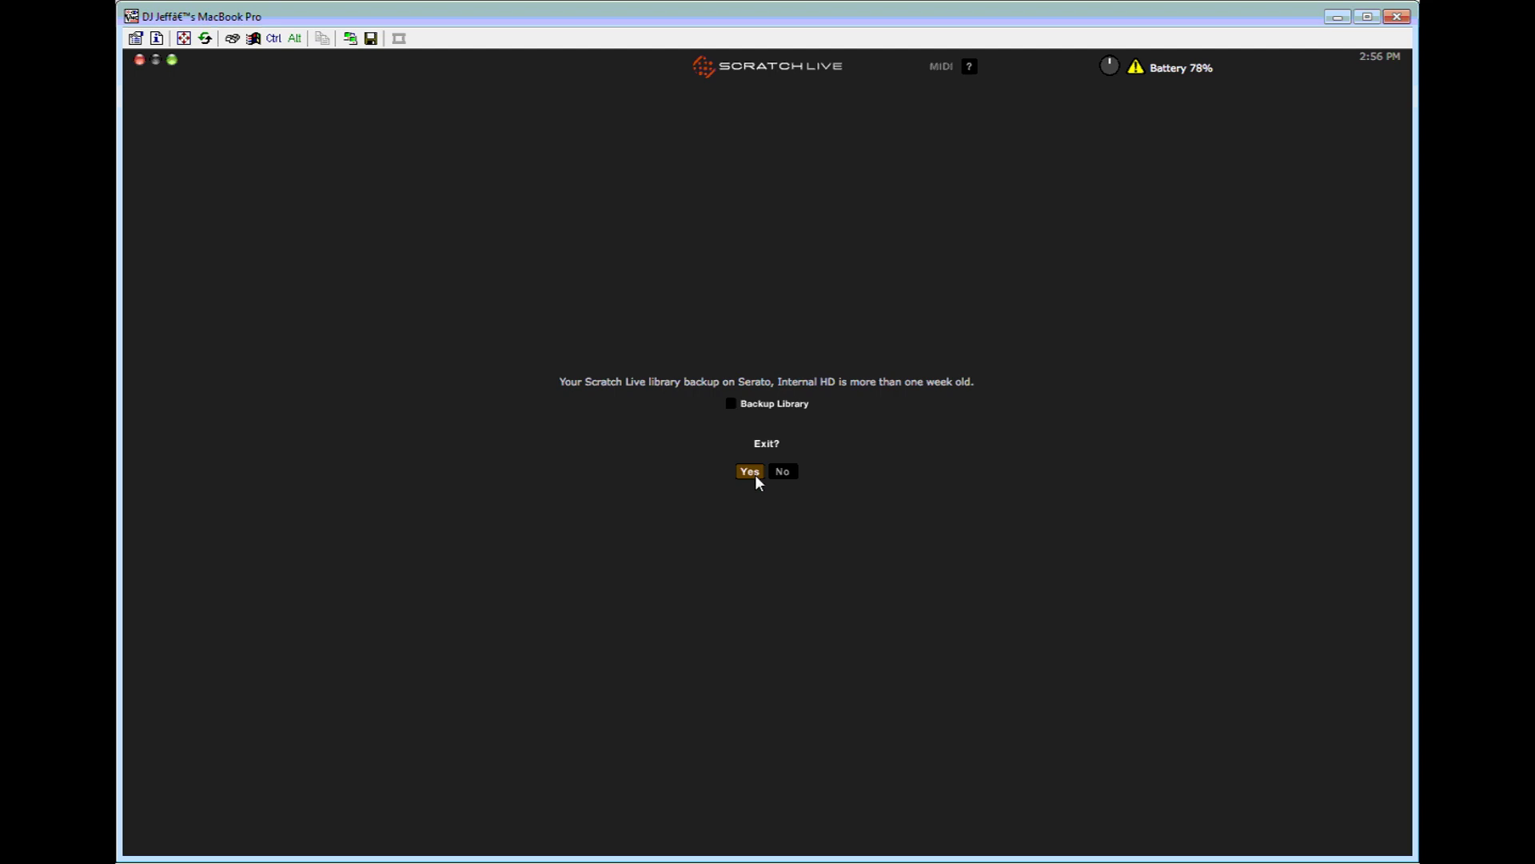
{"action": "left_click", "coordinate": [749, 471]}
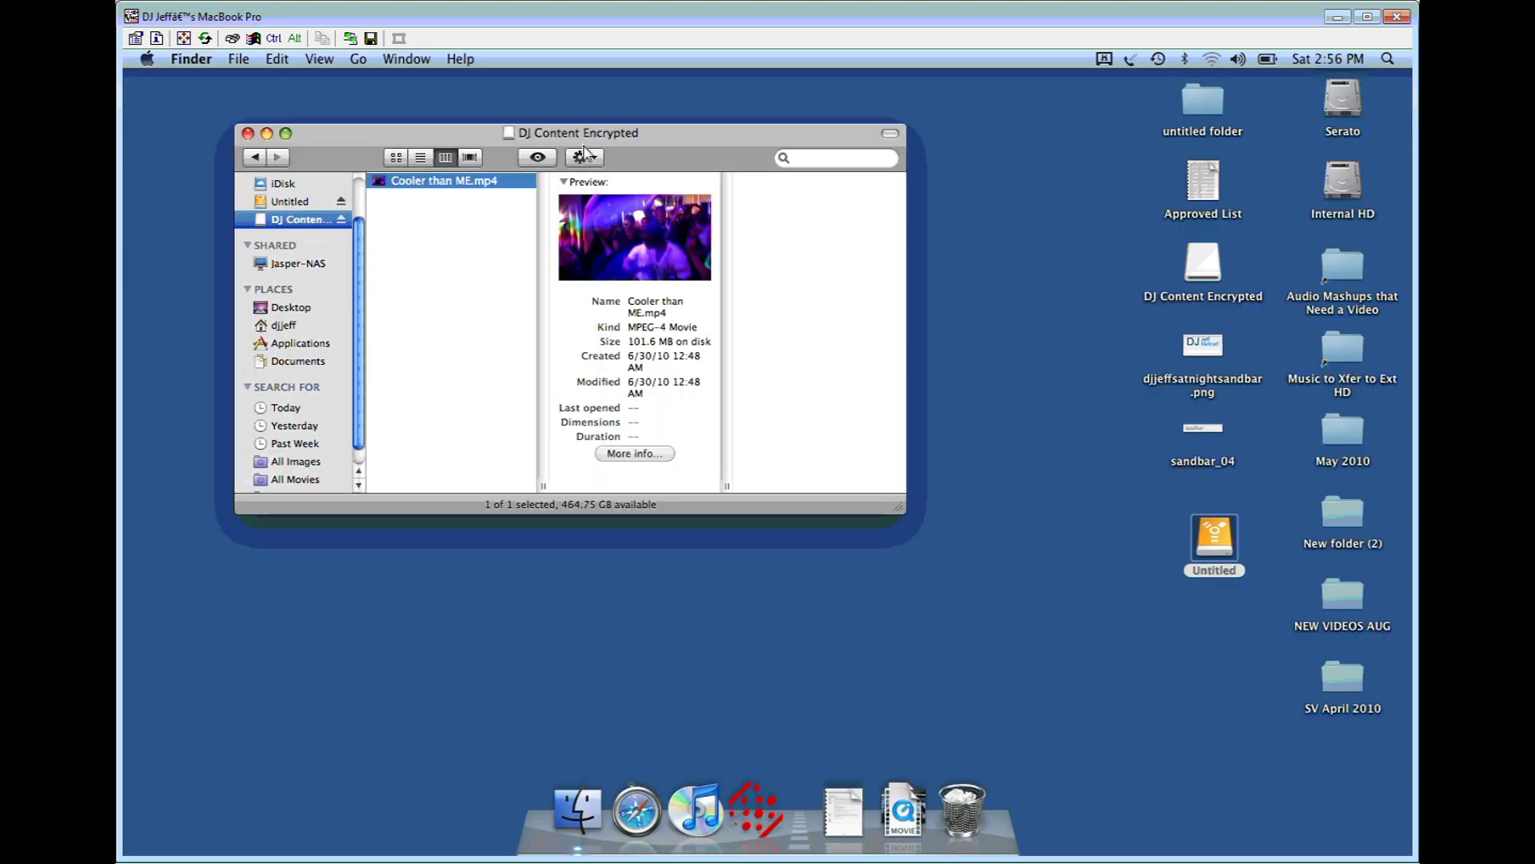
{"action": "left_click_drag", "start_coordinate": [668, 160], "coordinate": [625, 291]}
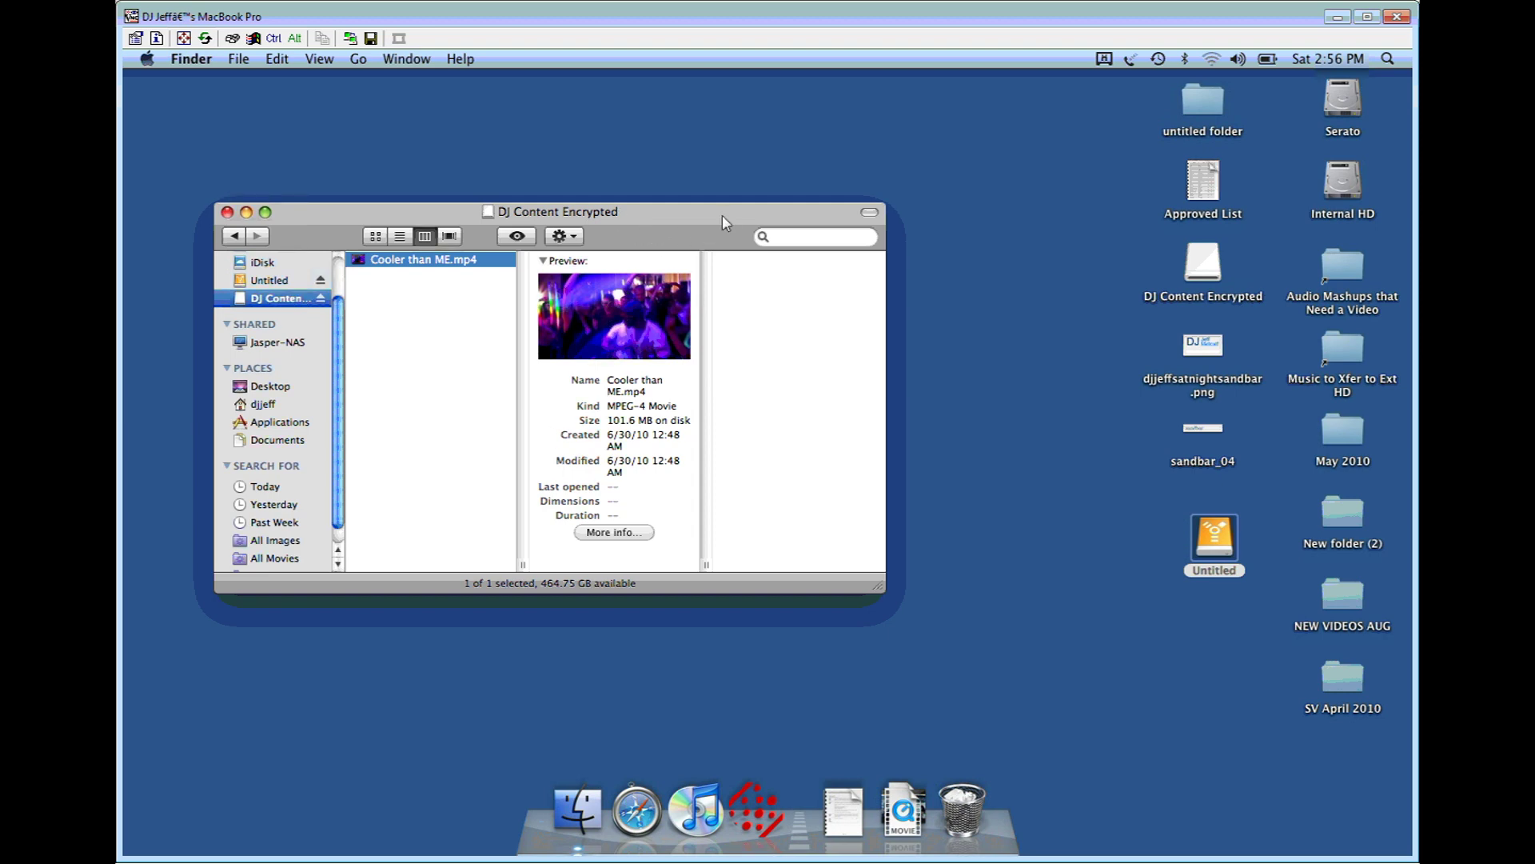
{"action": "left_click_drag", "start_coordinate": [726, 215], "coordinate": [769, 123]}
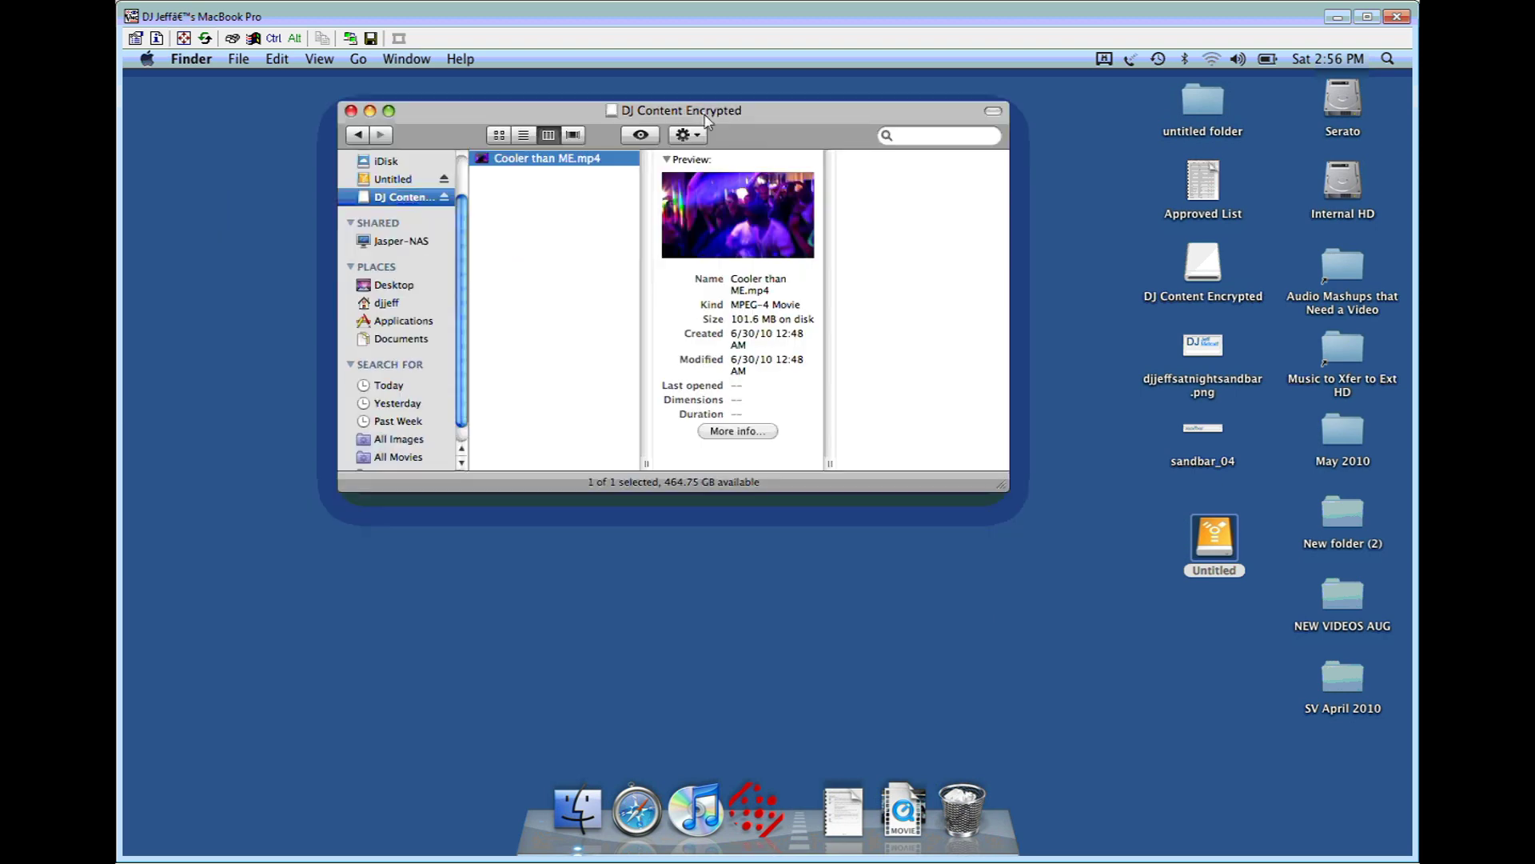
{"action": "left_click_drag", "start_coordinate": [916, 109], "coordinate": [713, 193]}
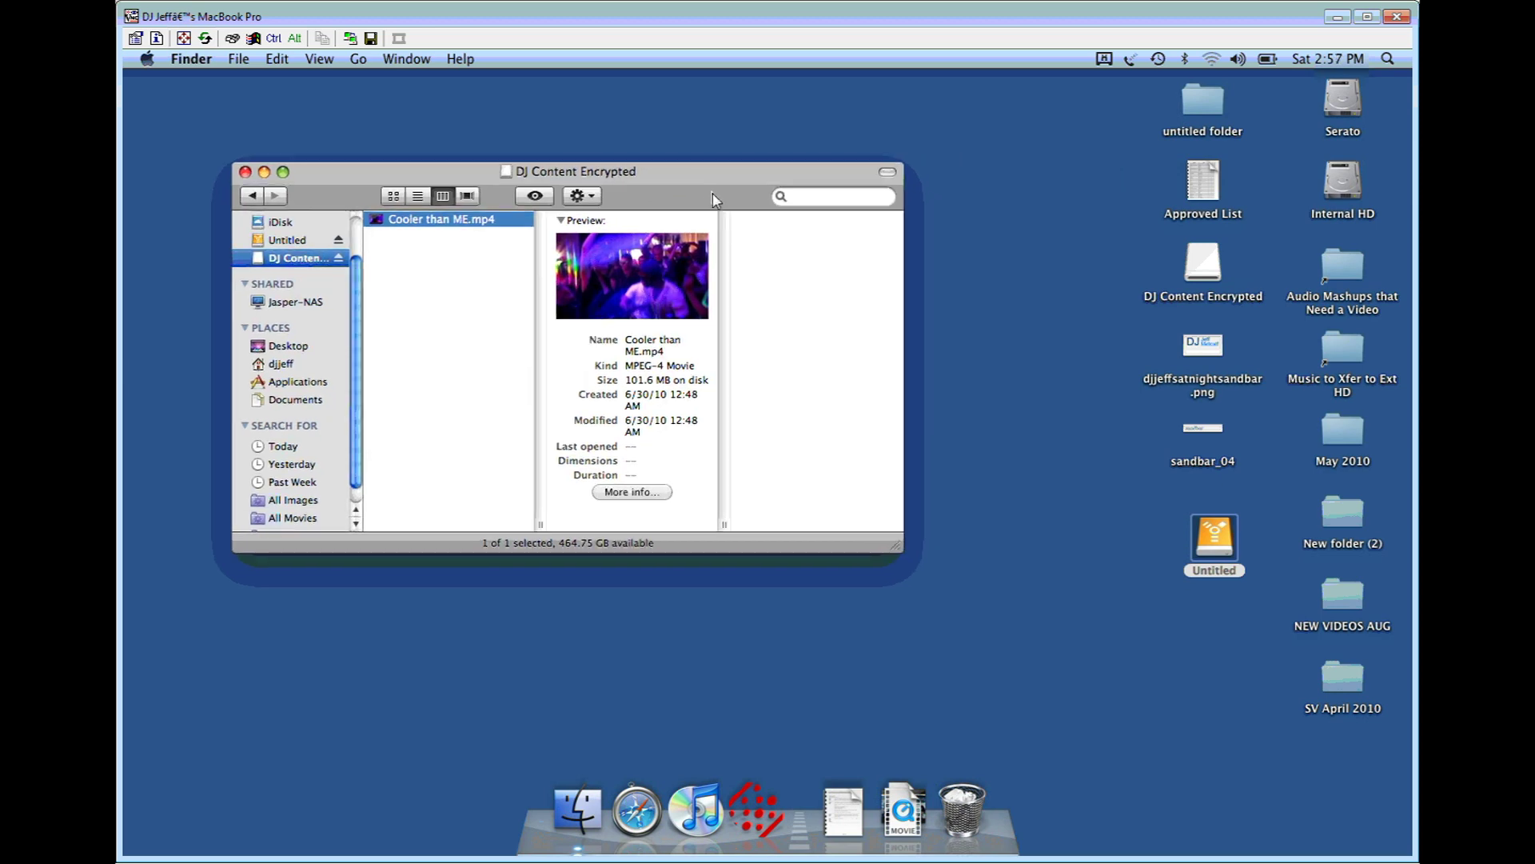
{"action": "left_click_drag", "start_coordinate": [712, 193], "coordinate": [682, 194]}
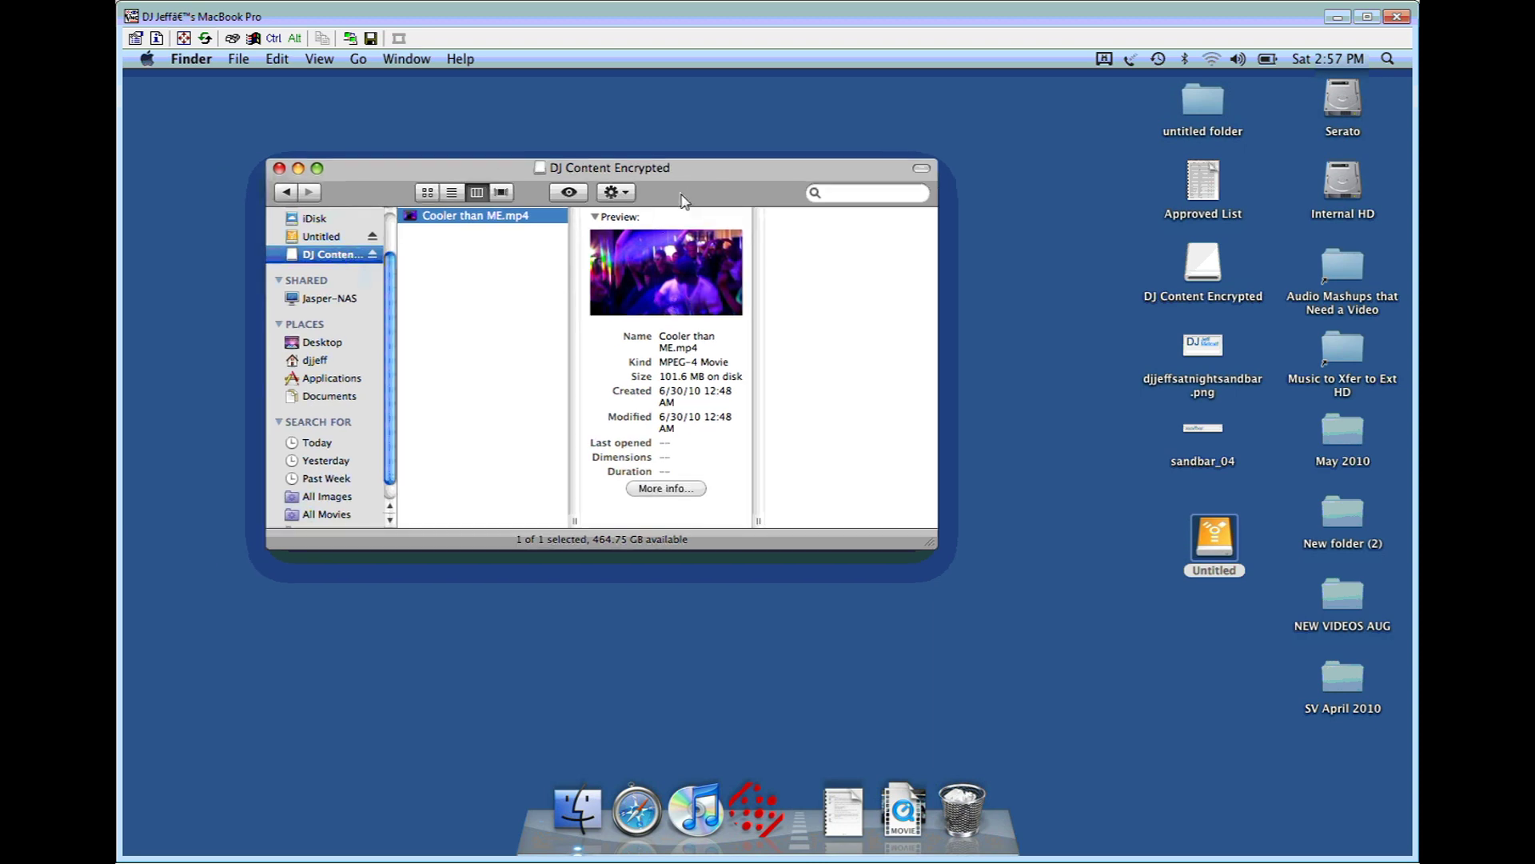